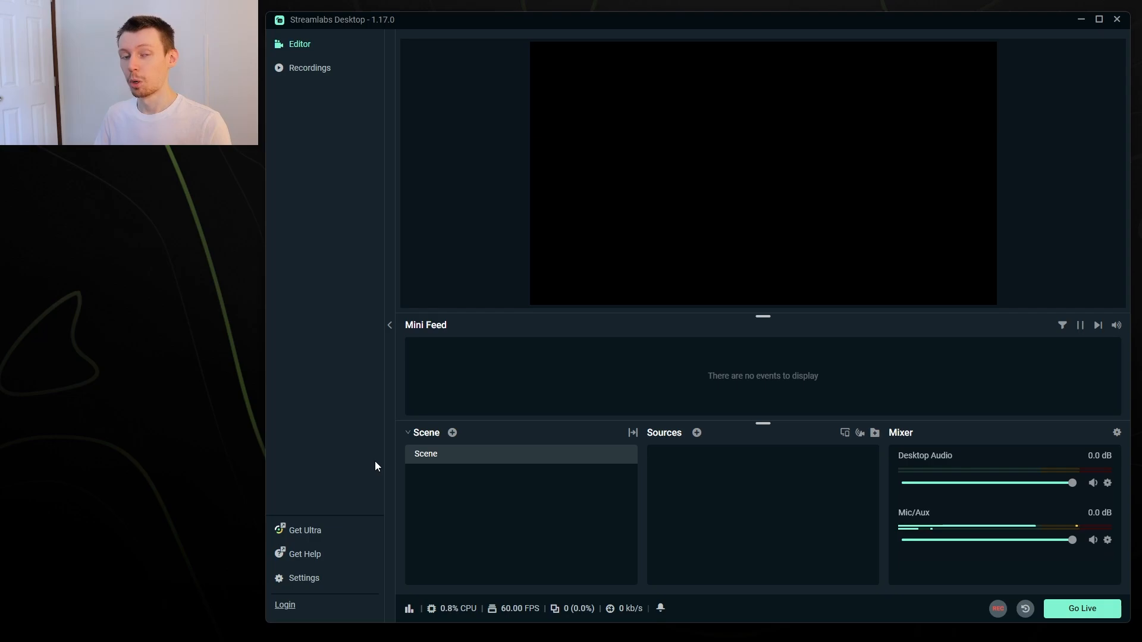
Open the settings and bring up the Output options on the General page.
left_click(304, 580)
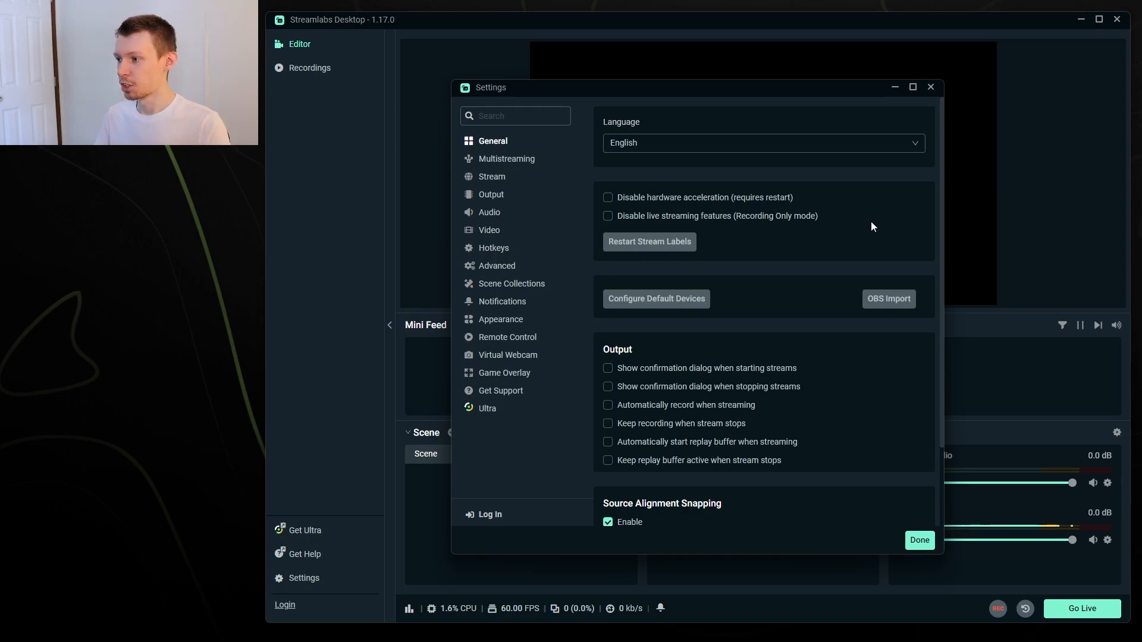
scroll(941, 228, "down", 1)
left_click_drag(942, 228, 943, 299)
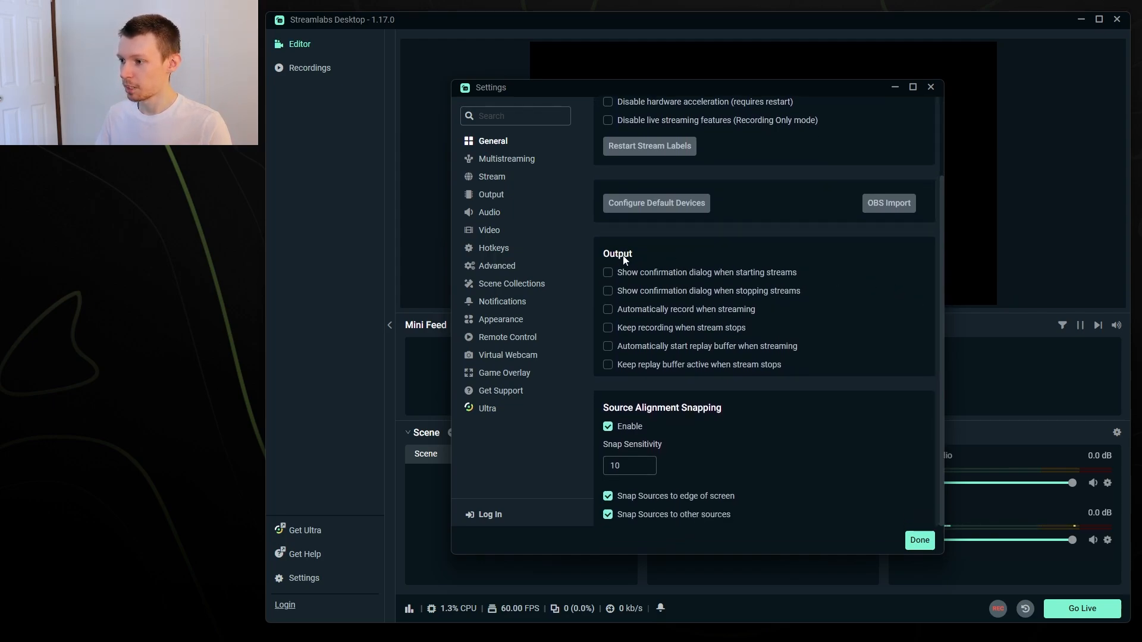
Try the options for showing a confirmation dialog when starting streams and for automatically recording when streaming.
left_click(608, 273)
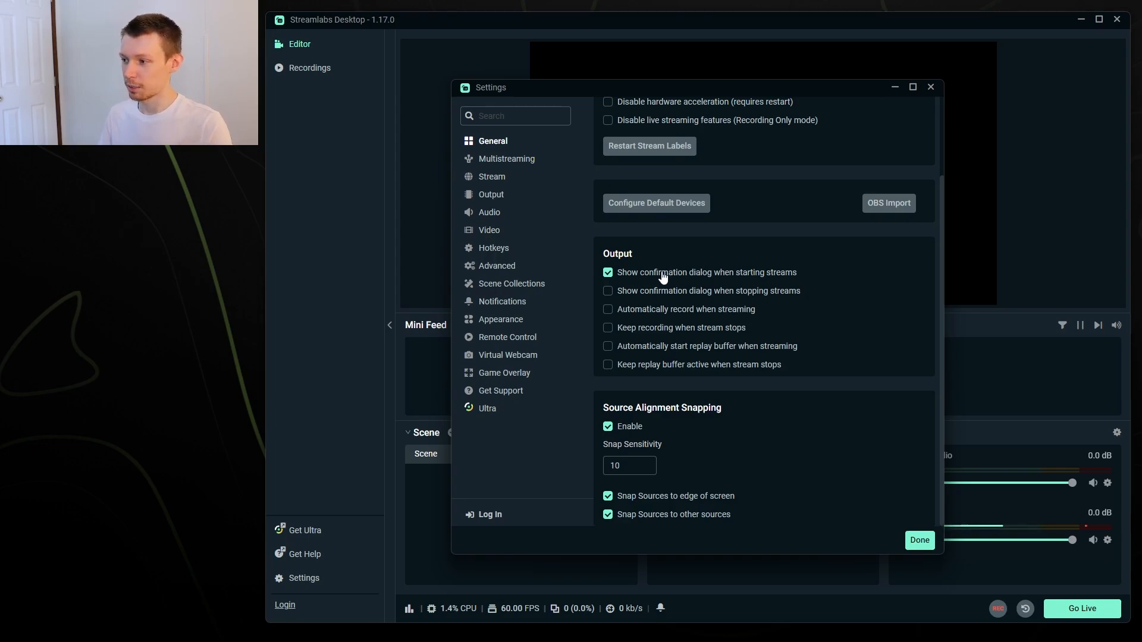
left_click(608, 311)
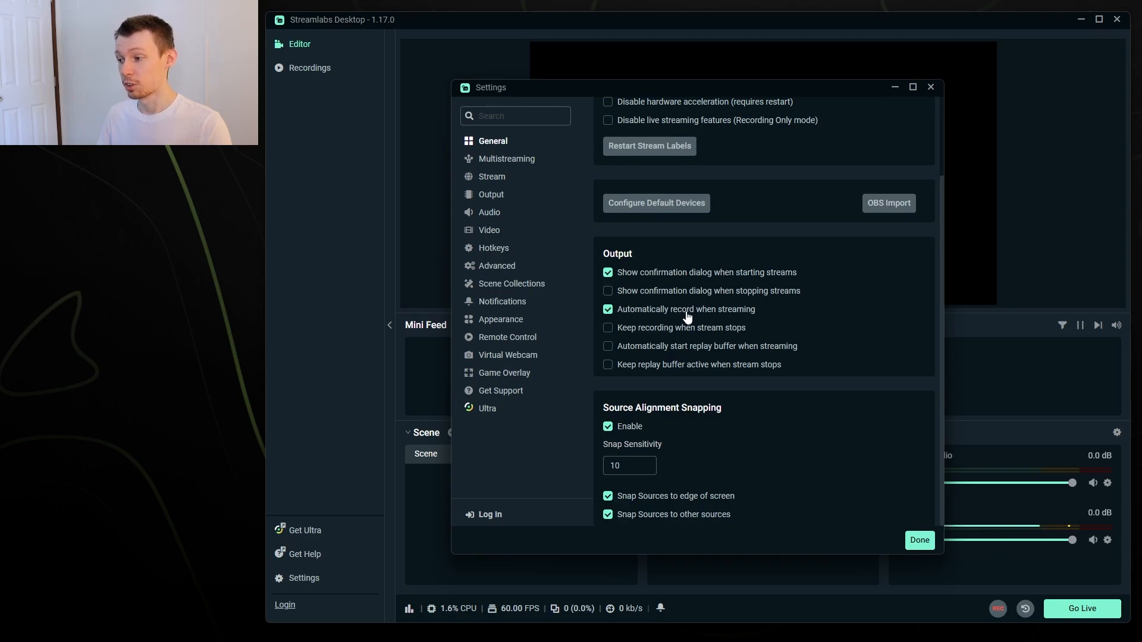
left_click(608, 310)
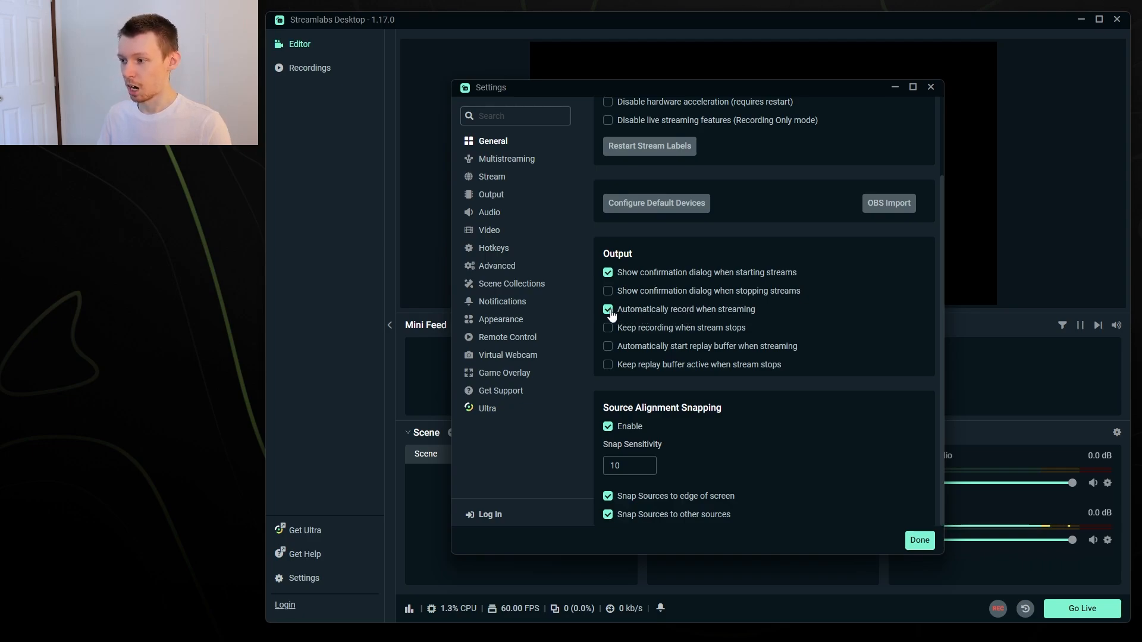
left_click(608, 273)
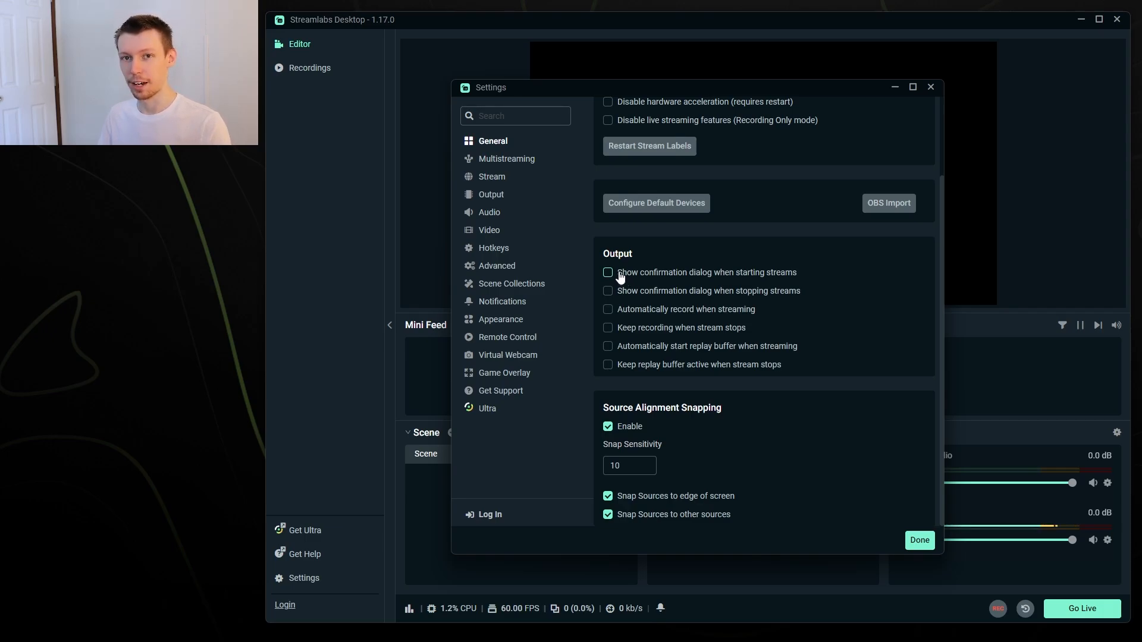
Review the multistreaming instructions and open the Stream settings with their login option.
left_click(507, 158)
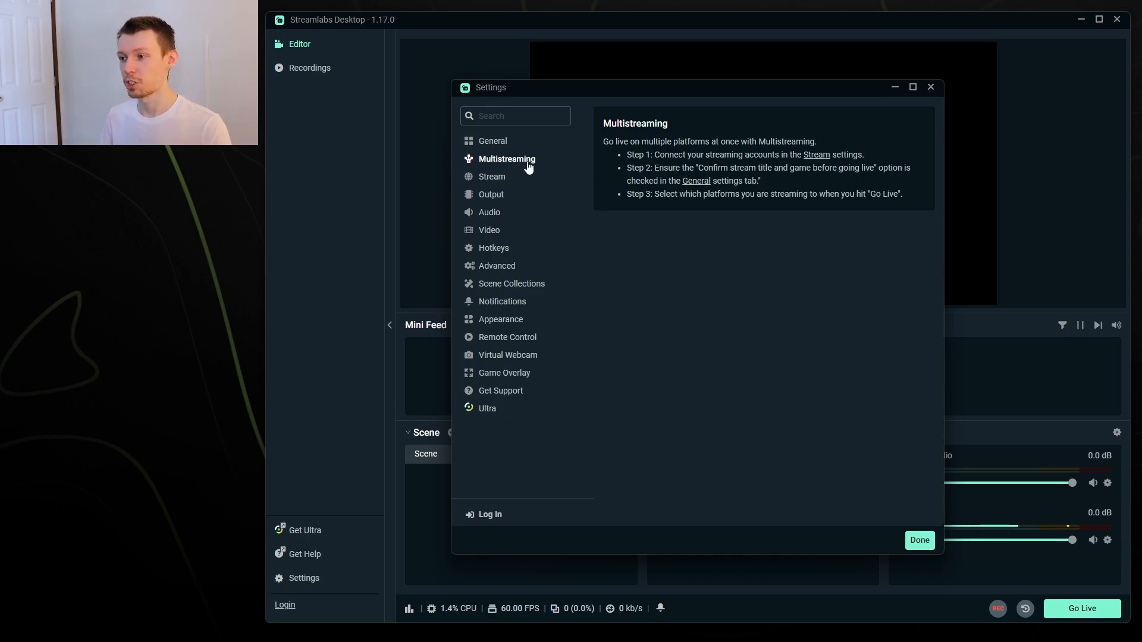
left_click(492, 179)
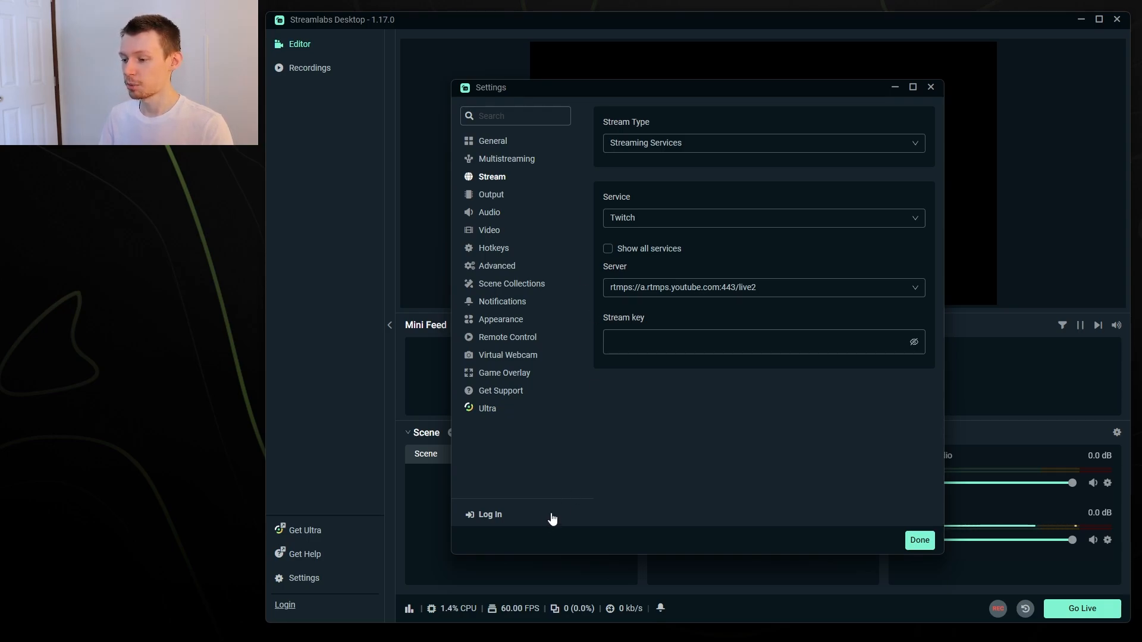
left_click(484, 519)
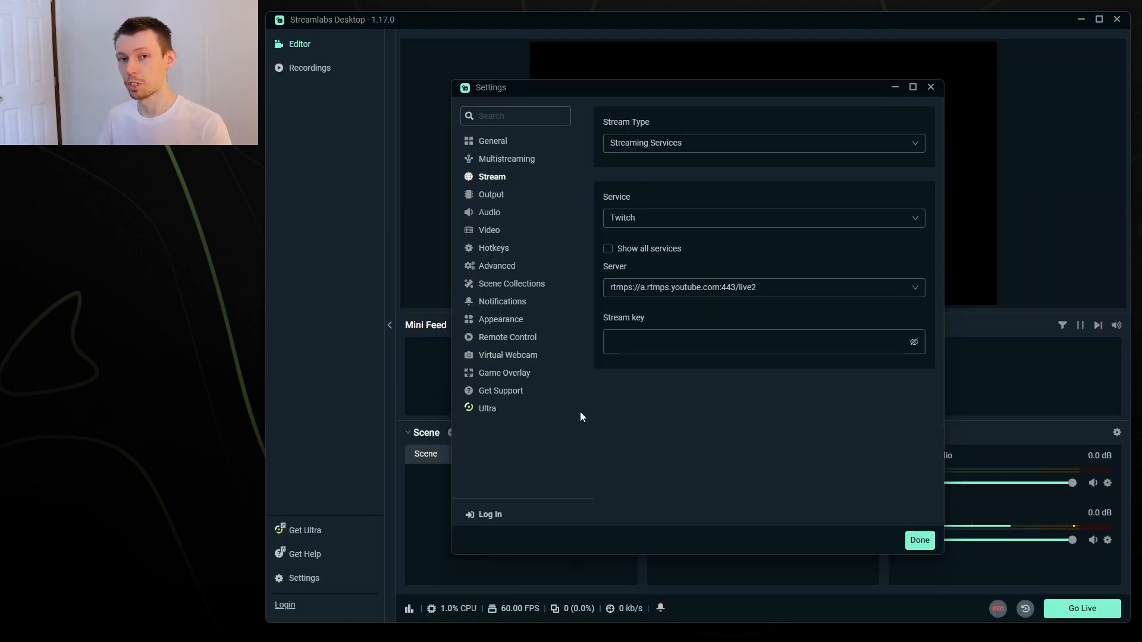
Choose Streaming Services as the stream type and Twitch as the service.
left_click(635, 152)
left_click(629, 172)
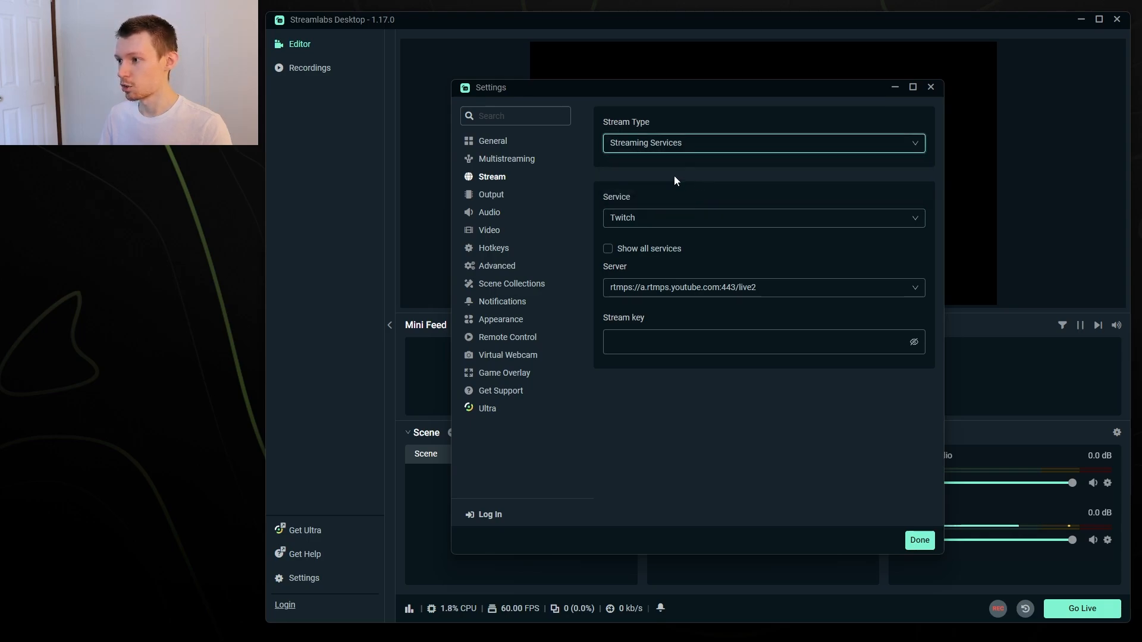
left_click(642, 220)
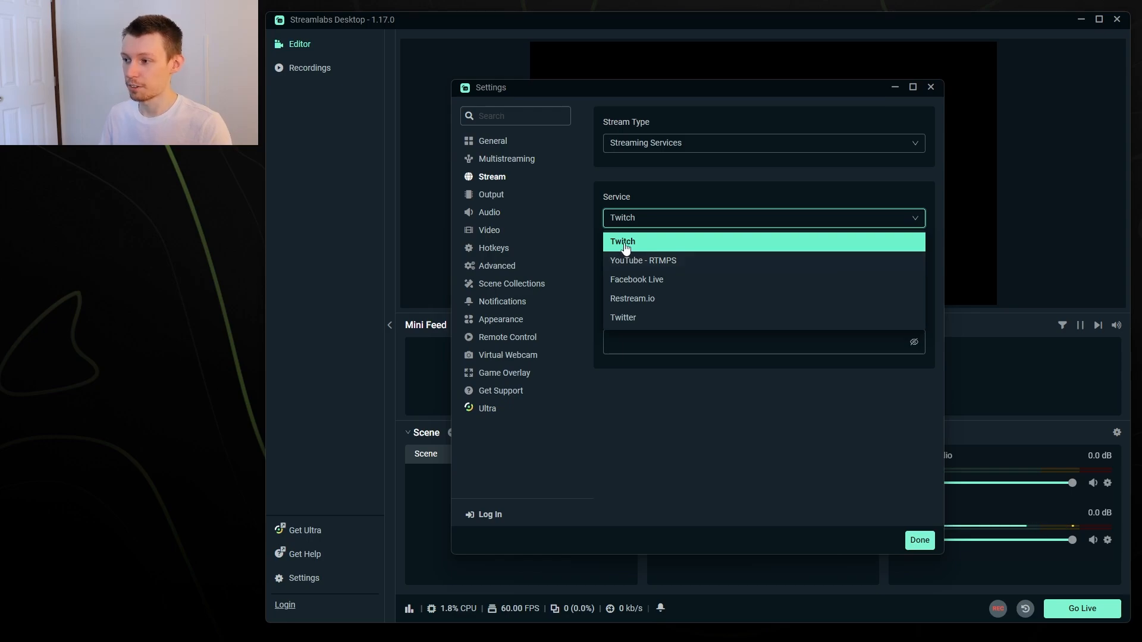
left_click(629, 240)
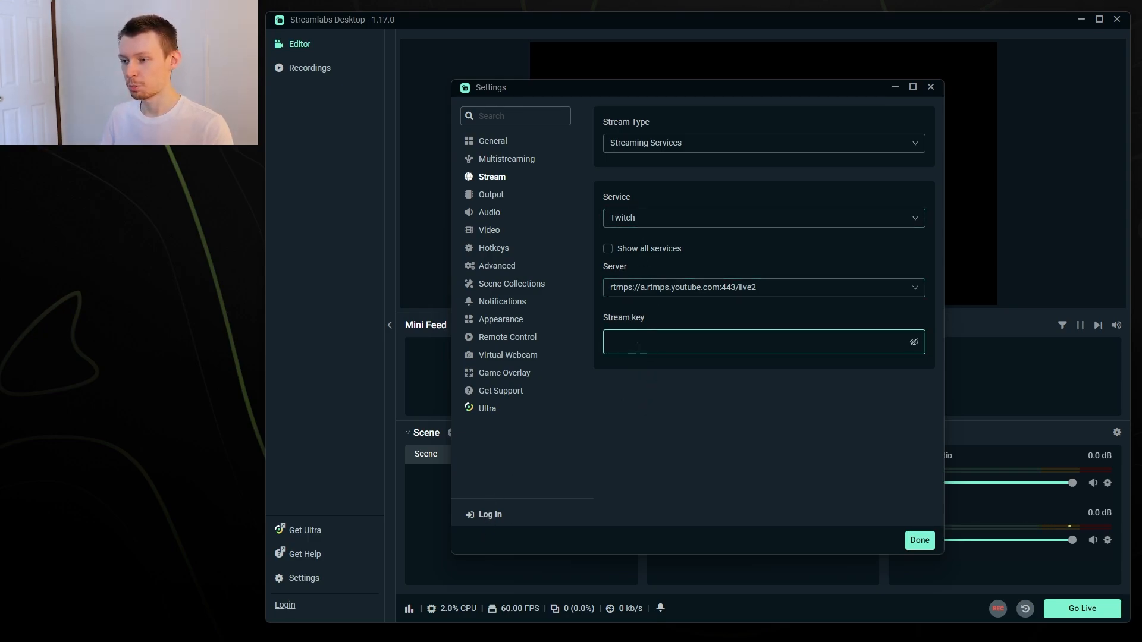
Set the streaming service to YouTube - RTMPS and the server to Primary YouTube ingest server.
left_click(633, 218)
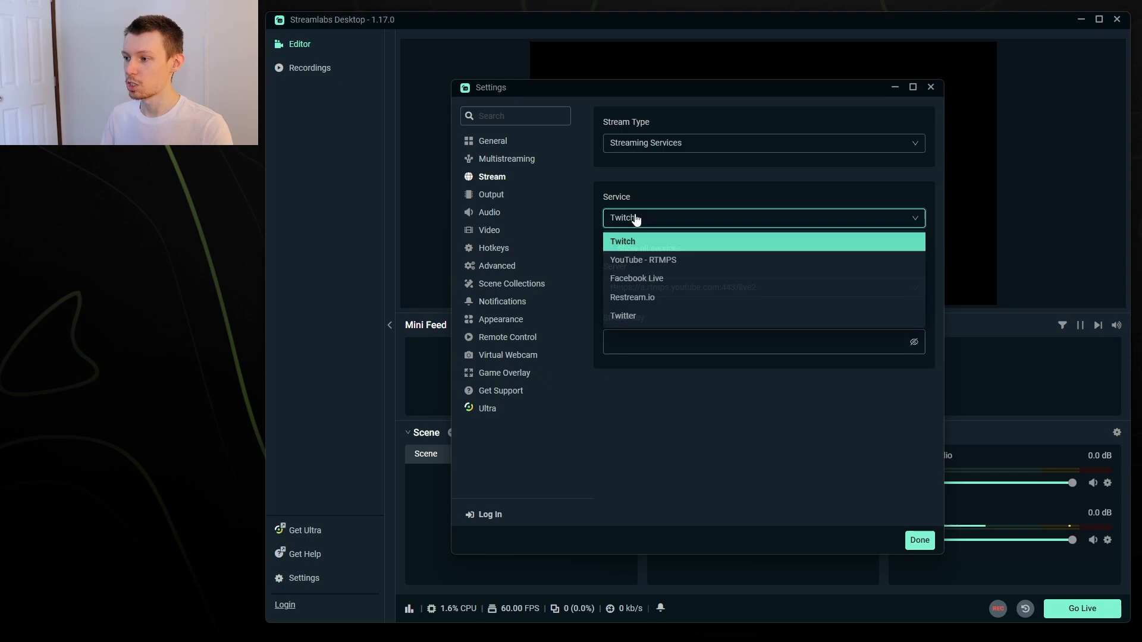
left_click(641, 262)
left_click(645, 343)
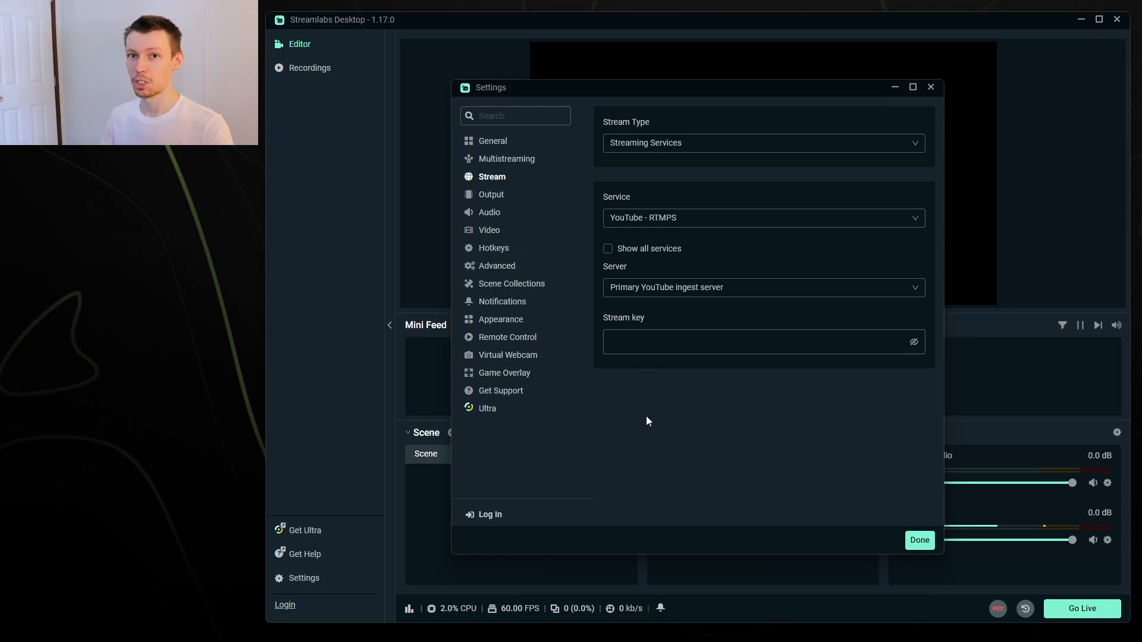
left_click(643, 291)
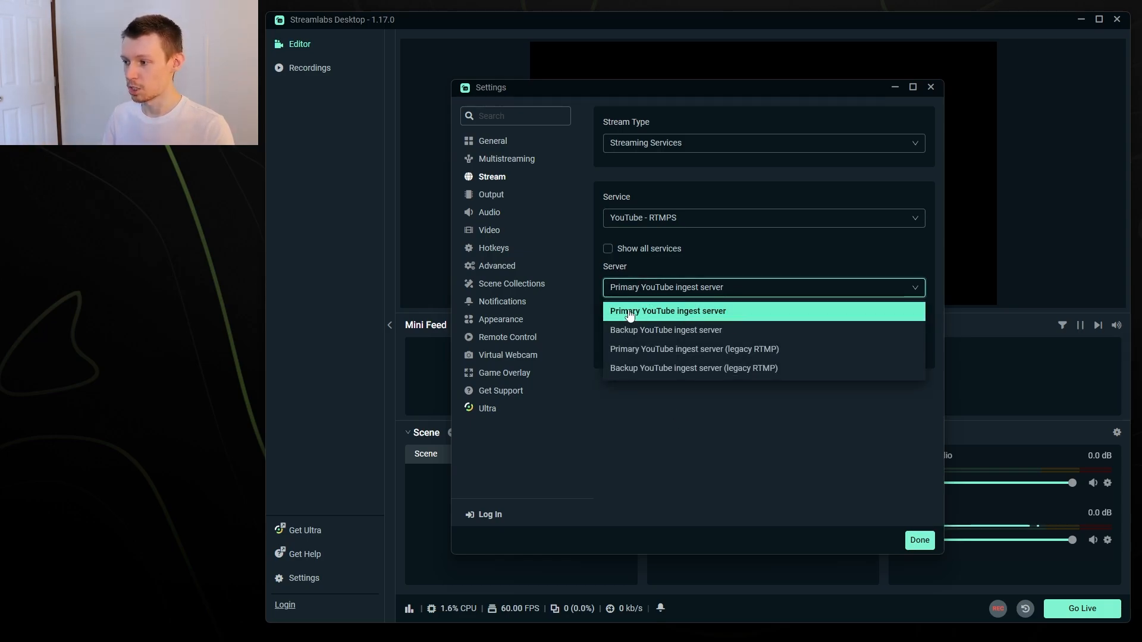
left_click(630, 312)
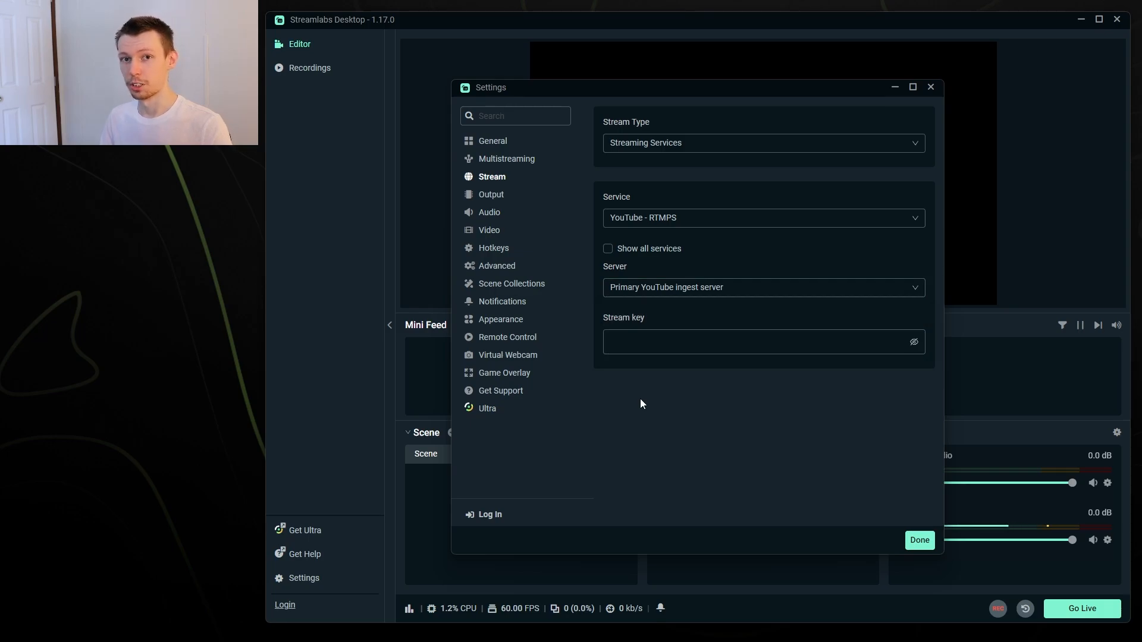
Open the Output settings and choose Simple as the output mode.
left_click(491, 195)
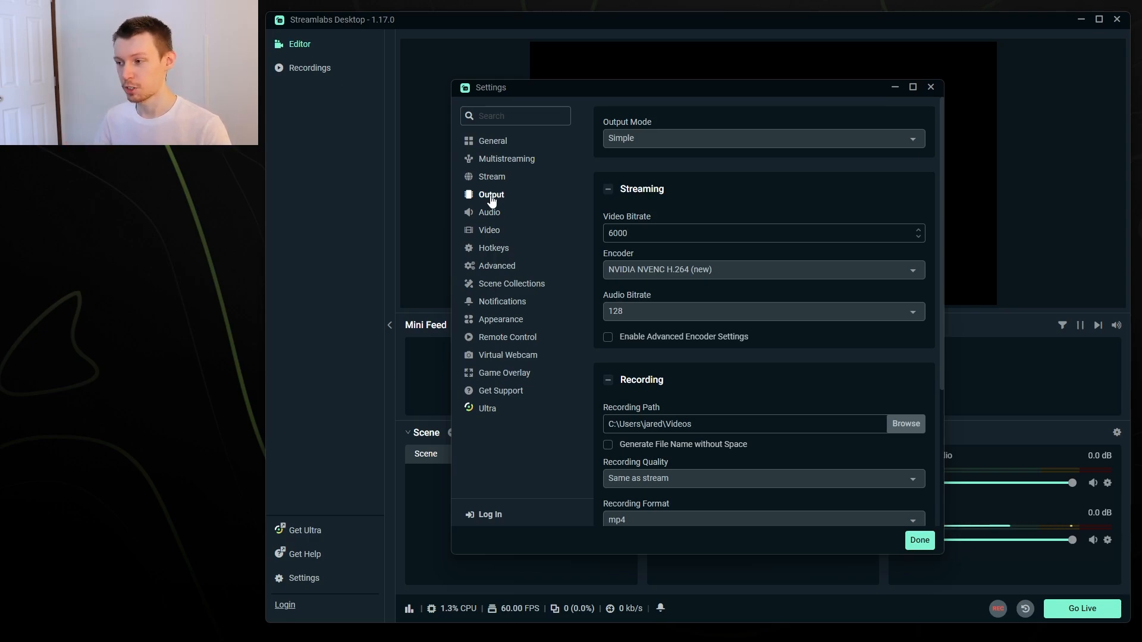
left_click(630, 142)
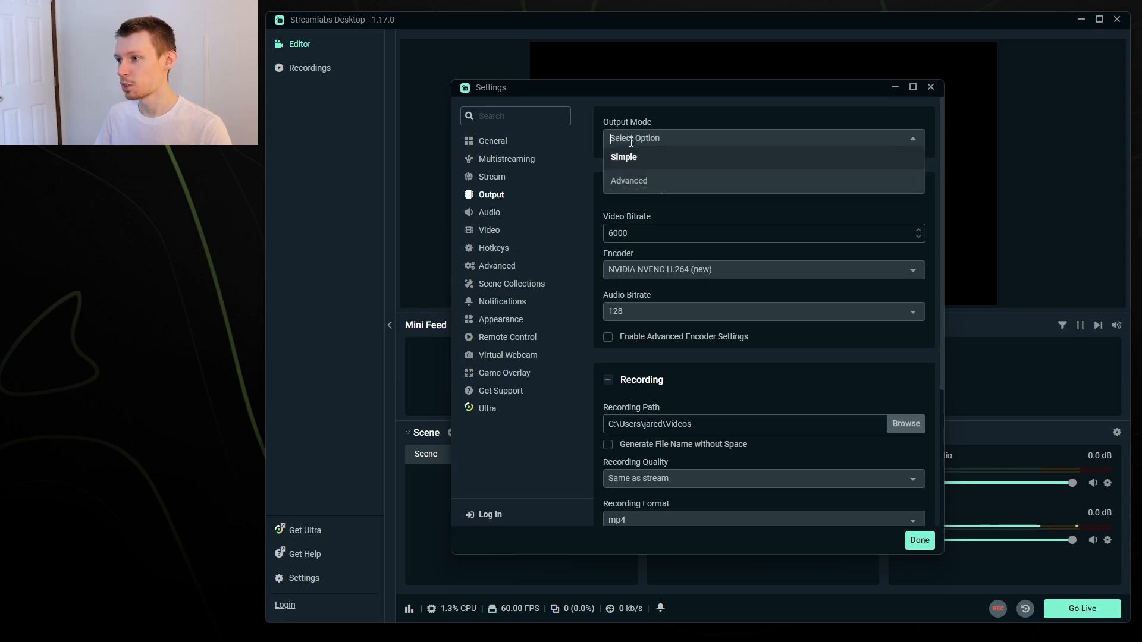
left_click(631, 161)
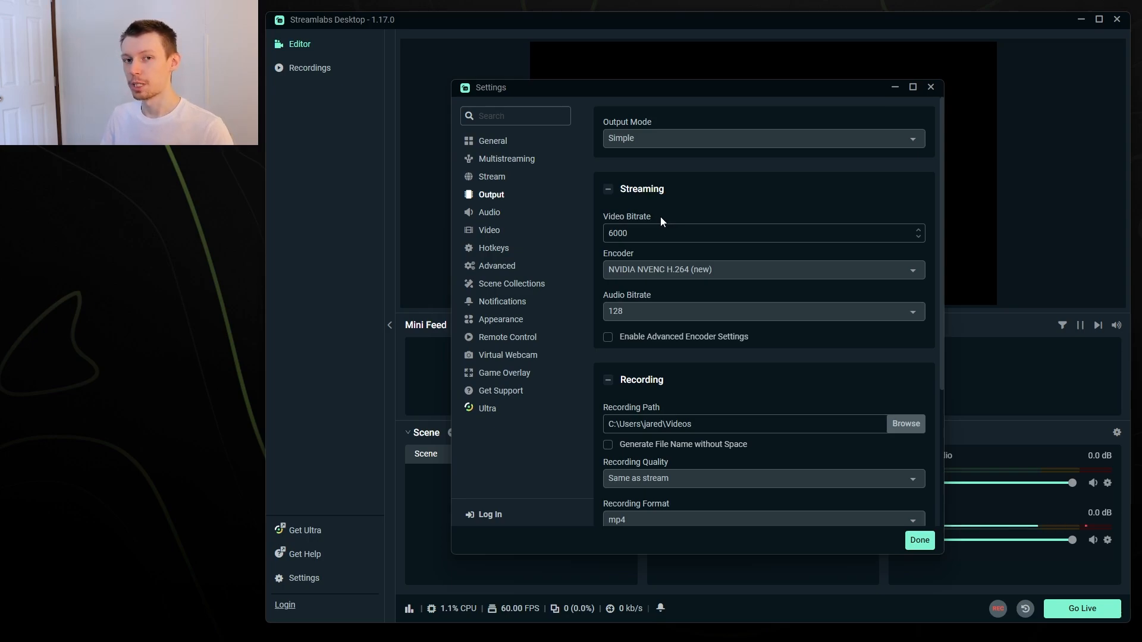
Examine the Video Bitrate value in the streaming output settings.
left_click_drag(638, 233, 608, 232)
left_click(644, 232)
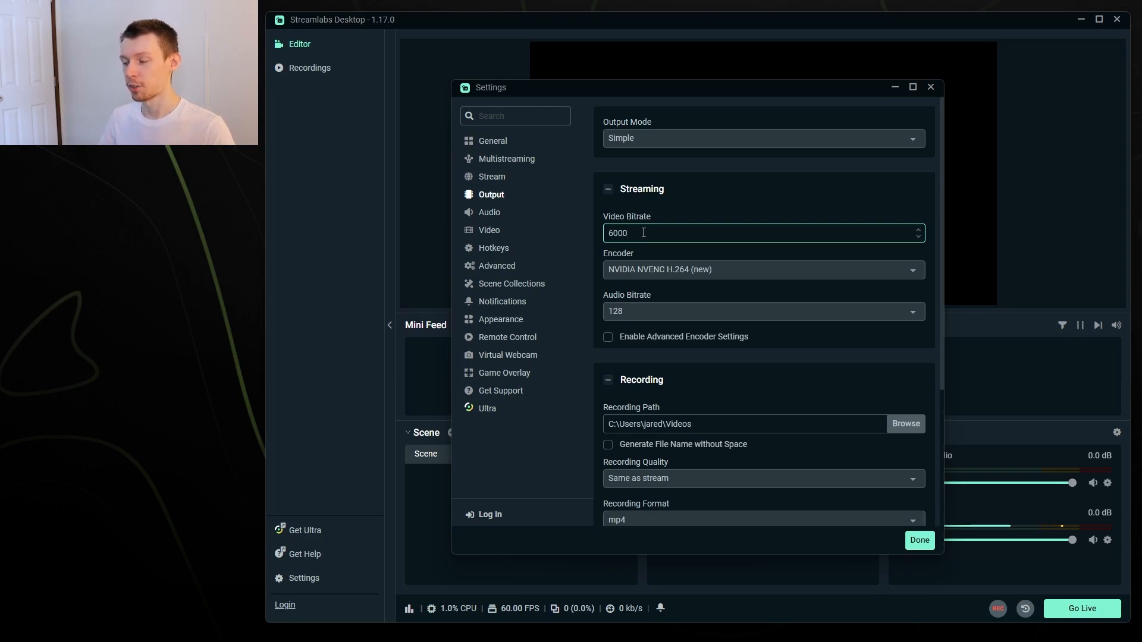
double_click(640, 233)
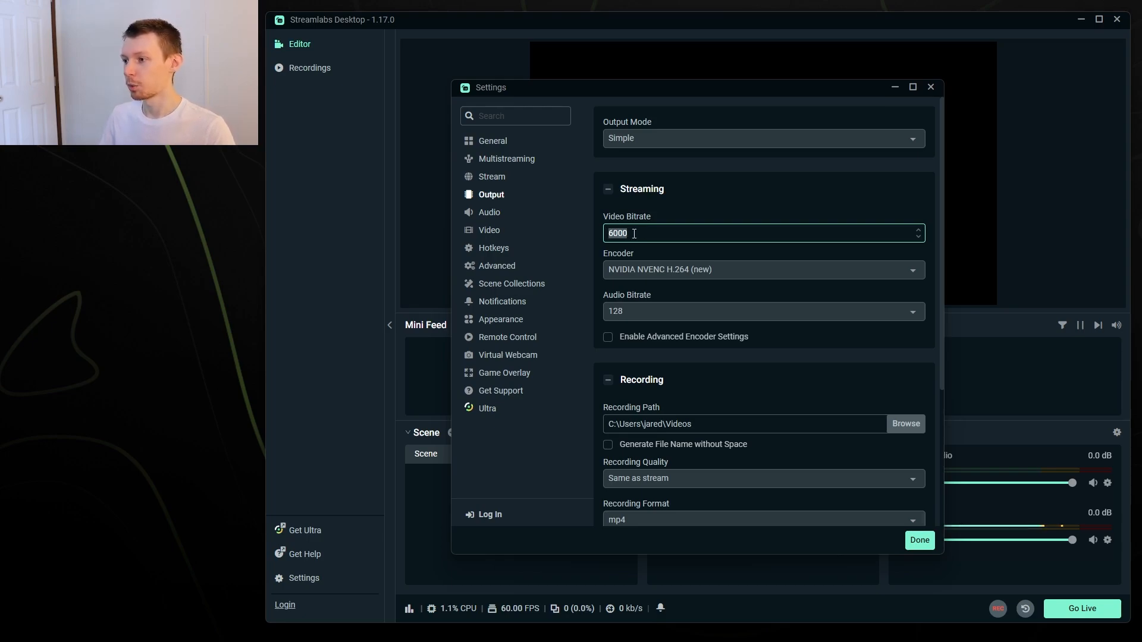
left_click(634, 233)
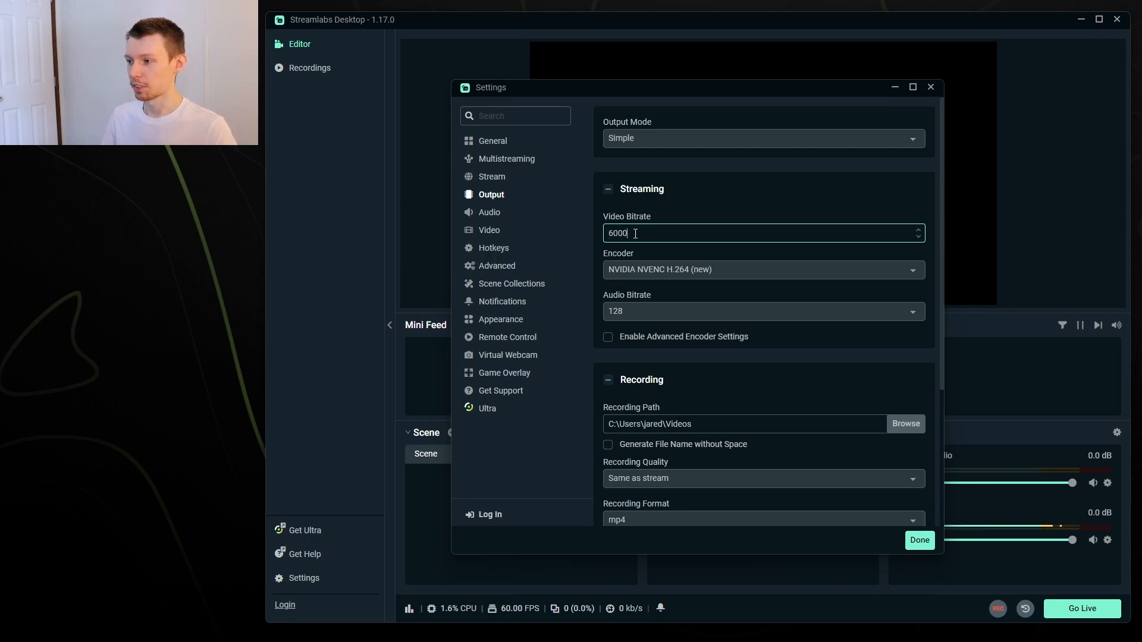
left_click_drag(631, 233, 612, 233)
left_click(629, 234)
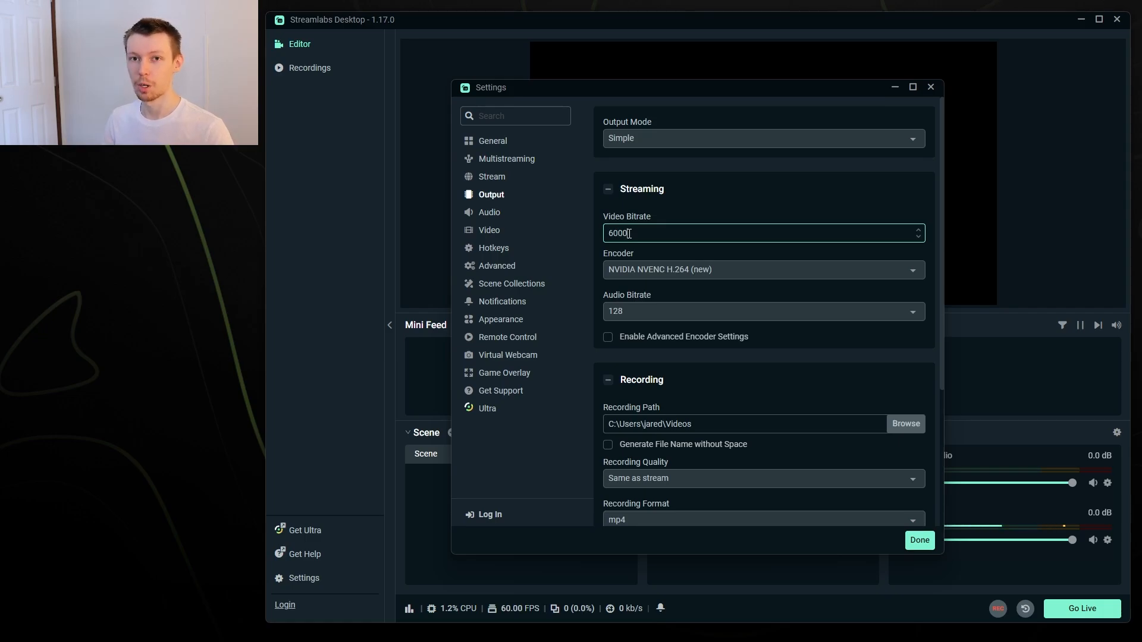
Switch to the browser and examine YouTube Help's recommended bitrate table for 1080p at 60 and 30 fps.
key("alt+Tab")
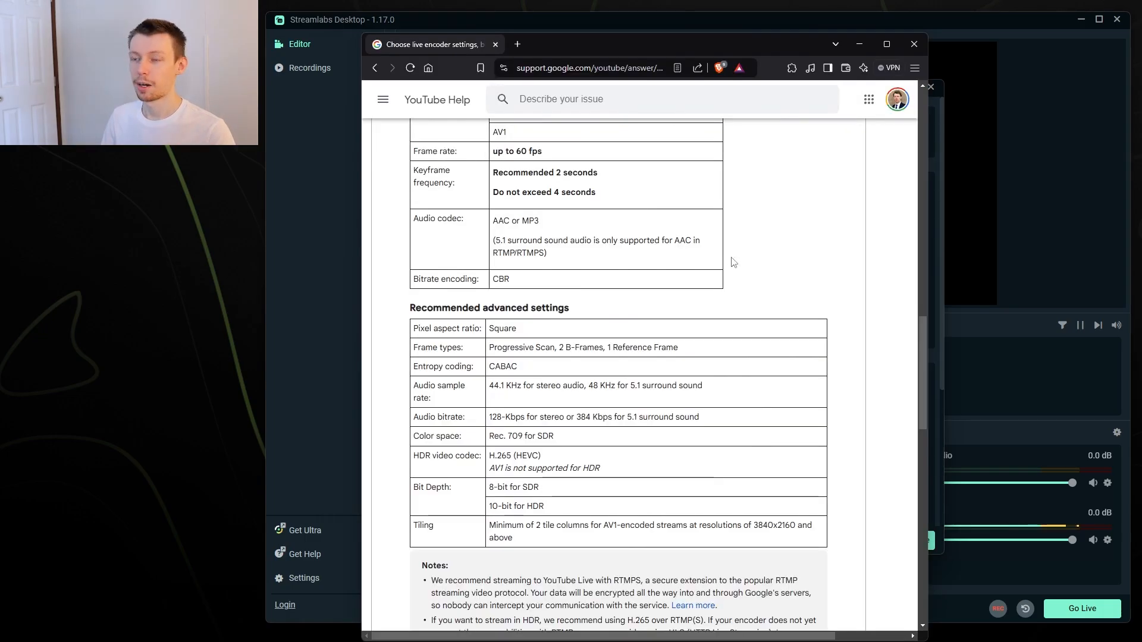
left_click_drag(923, 332, 911, 250)
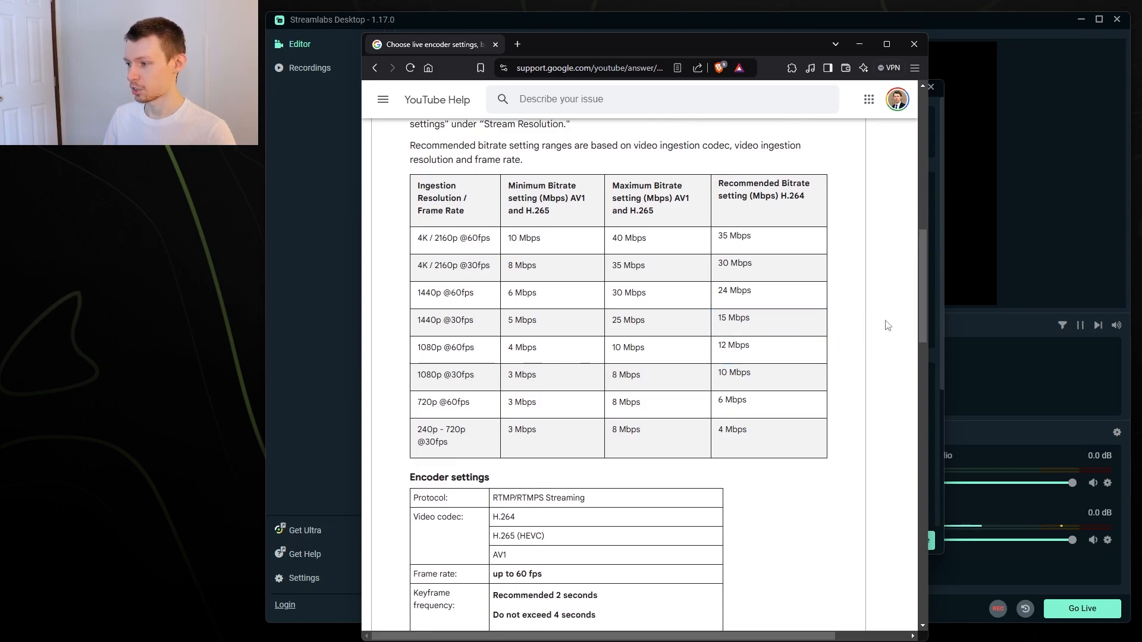
left_click_drag(922, 289, 922, 289)
mouse_move(541, 355)
left_mouse_down()
mouse_move(507, 357)
mouse_move(537, 357)
left_mouse_up()
left_click(568, 358)
left_click(633, 365)
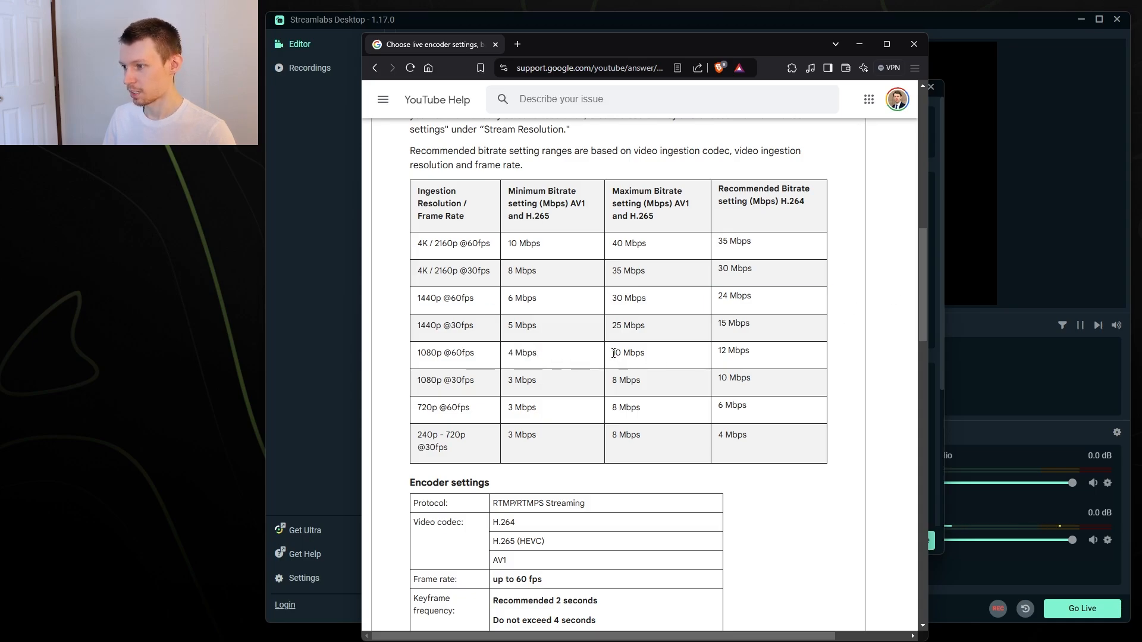
left_click_drag(613, 354, 649, 356)
left_click(649, 356)
left_click_drag(507, 381, 543, 385)
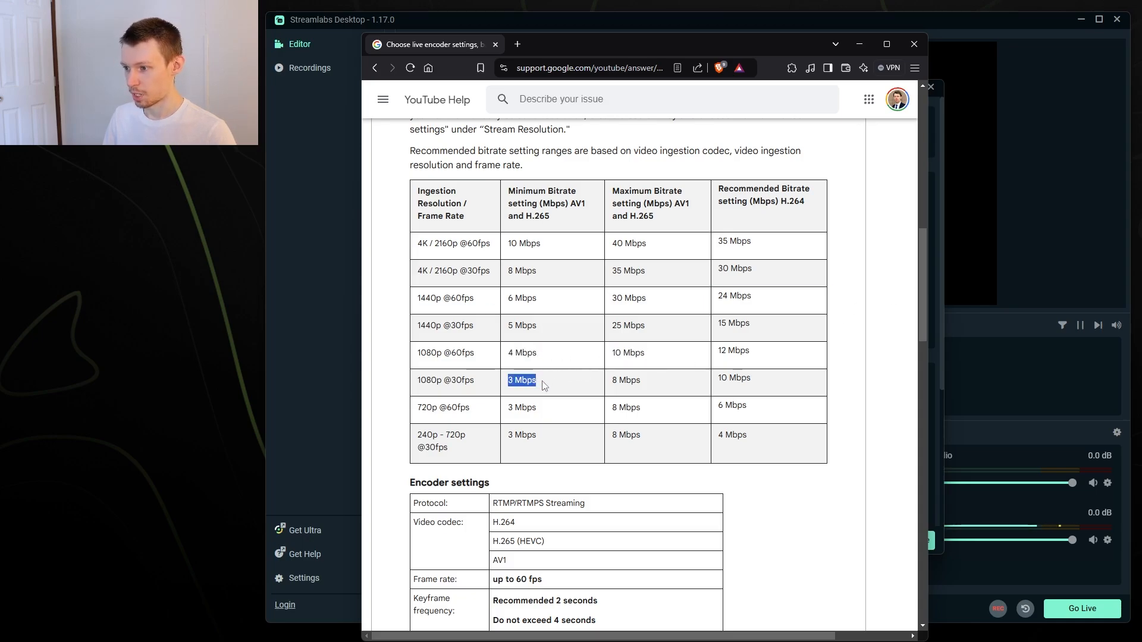
left_click(752, 364)
left_click_drag(923, 295, 925, 304)
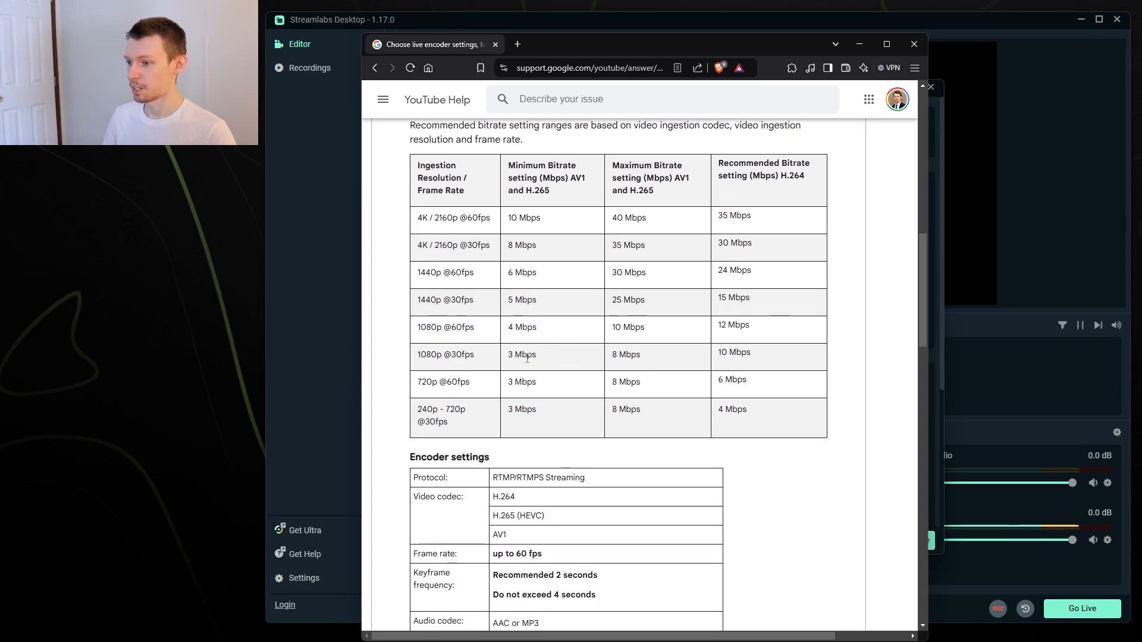
left_click_drag(506, 358, 541, 360)
left_click(542, 360)
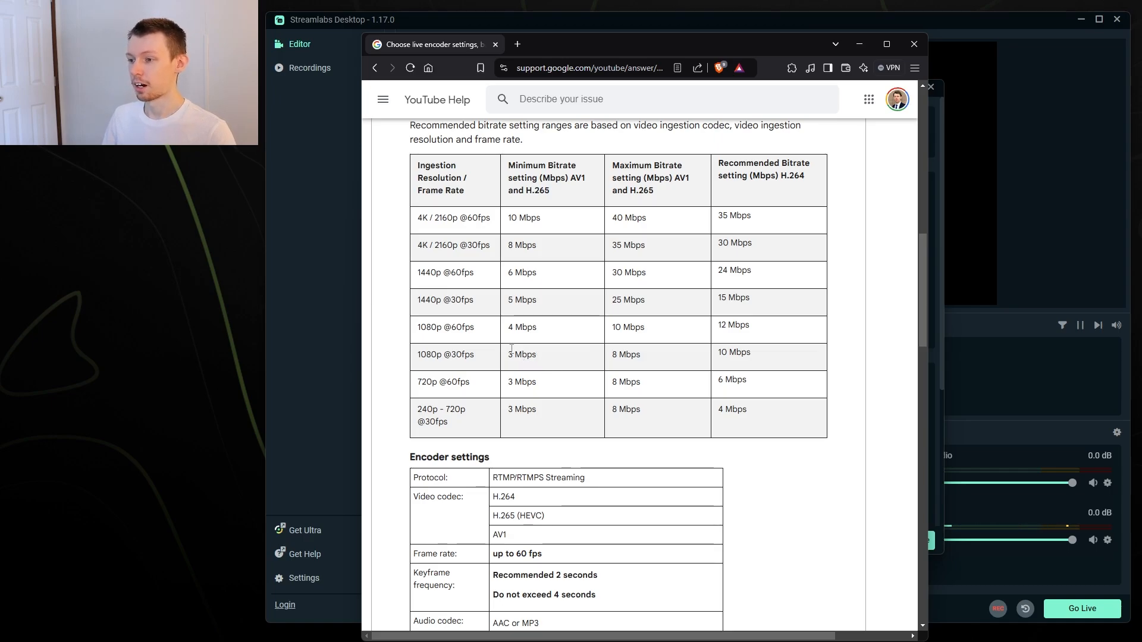
scroll(539, 360, "up", 1)
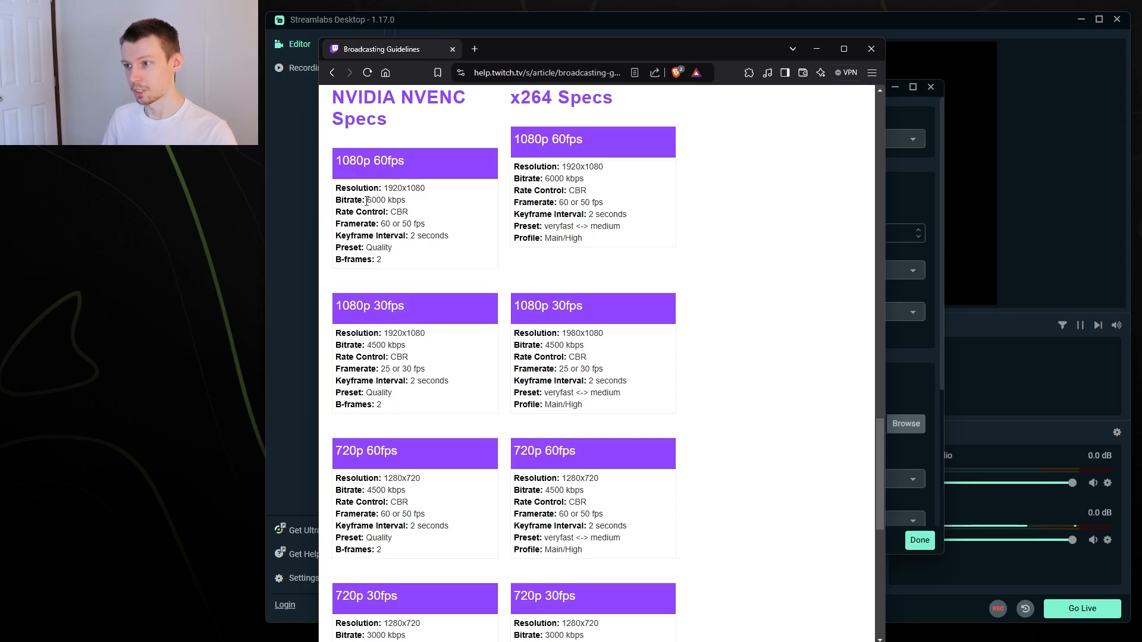
Examine the recommended NVIDIA NVENC bitrate for 1080p 60fps in Twitch's Broadcasting Guidelines.
left_click_drag(366, 201, 408, 204)
left_click(409, 203)
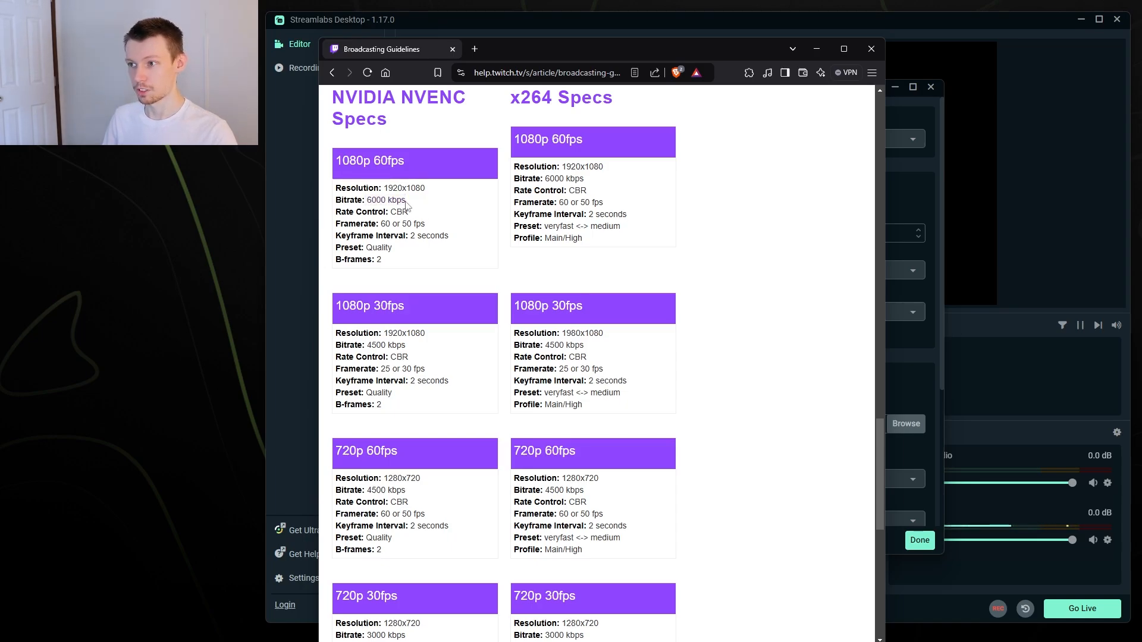
left_click_drag(335, 160, 405, 164)
left_click(404, 169)
left_click(405, 164)
left_click_drag(367, 201, 401, 198)
left_click(405, 201)
left_click(400, 199)
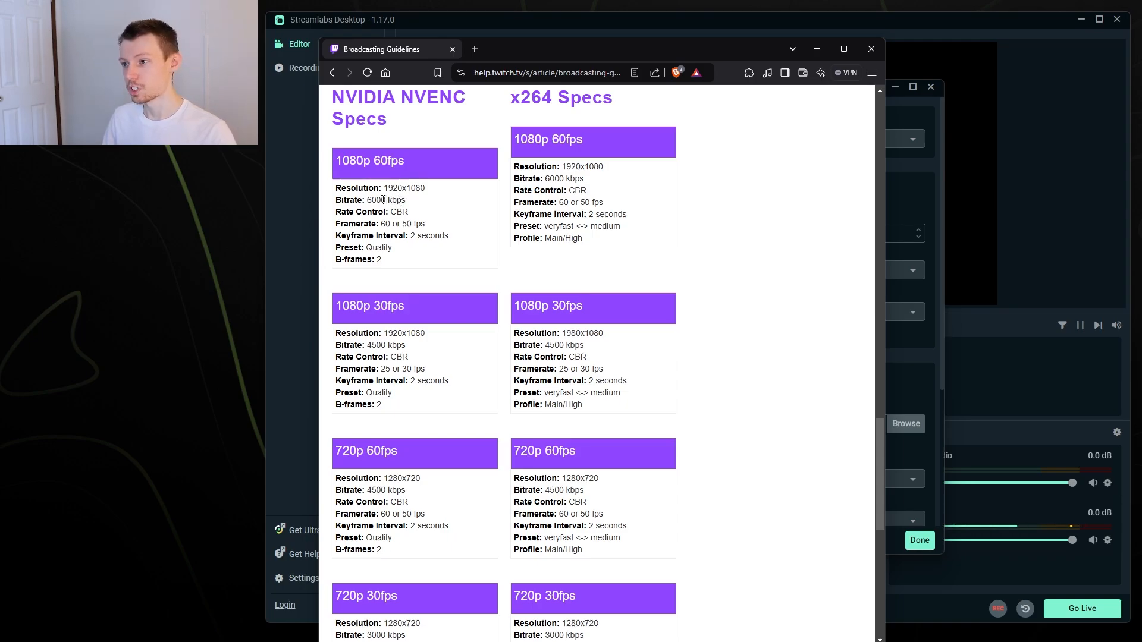
left_click_drag(367, 200, 379, 200)
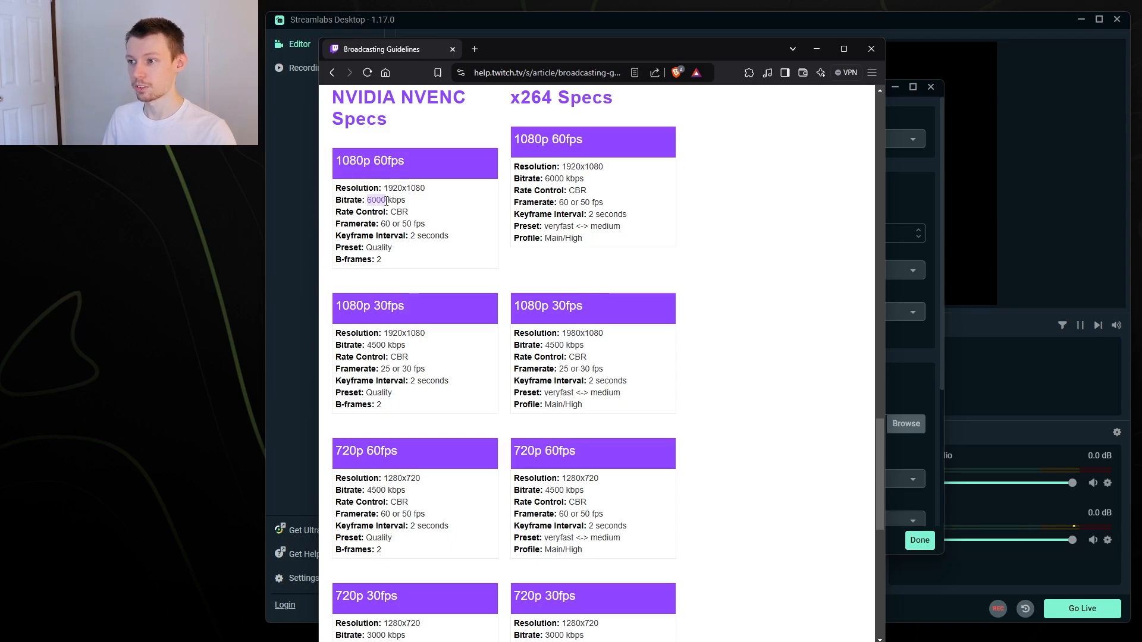
left_click(376, 201)
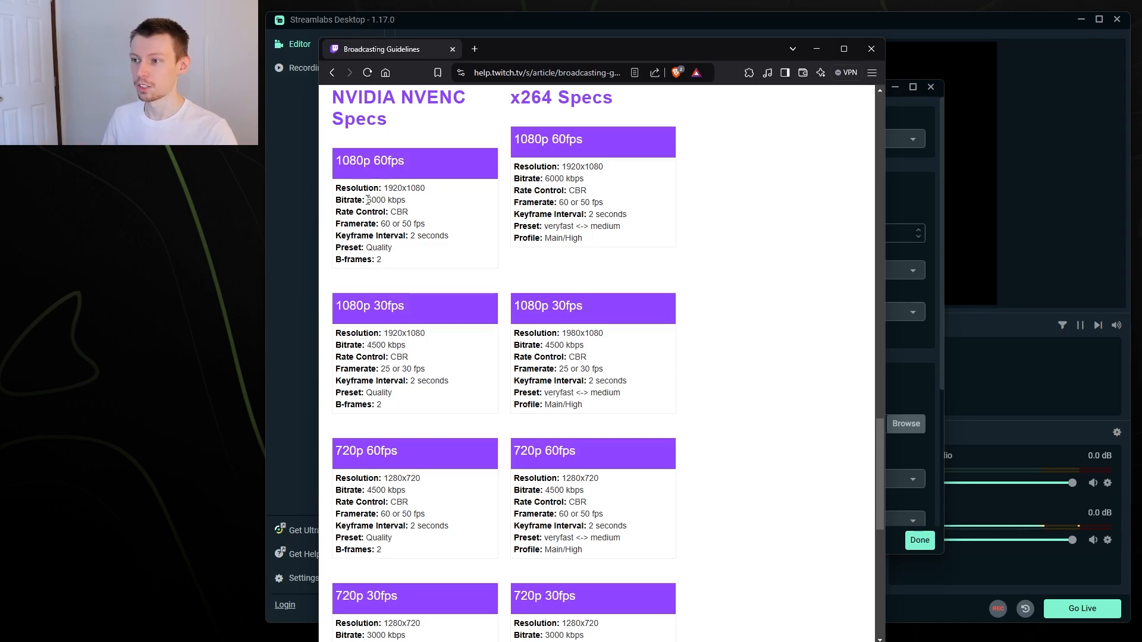
left_click_drag(367, 200, 392, 199)
left_click(384, 201)
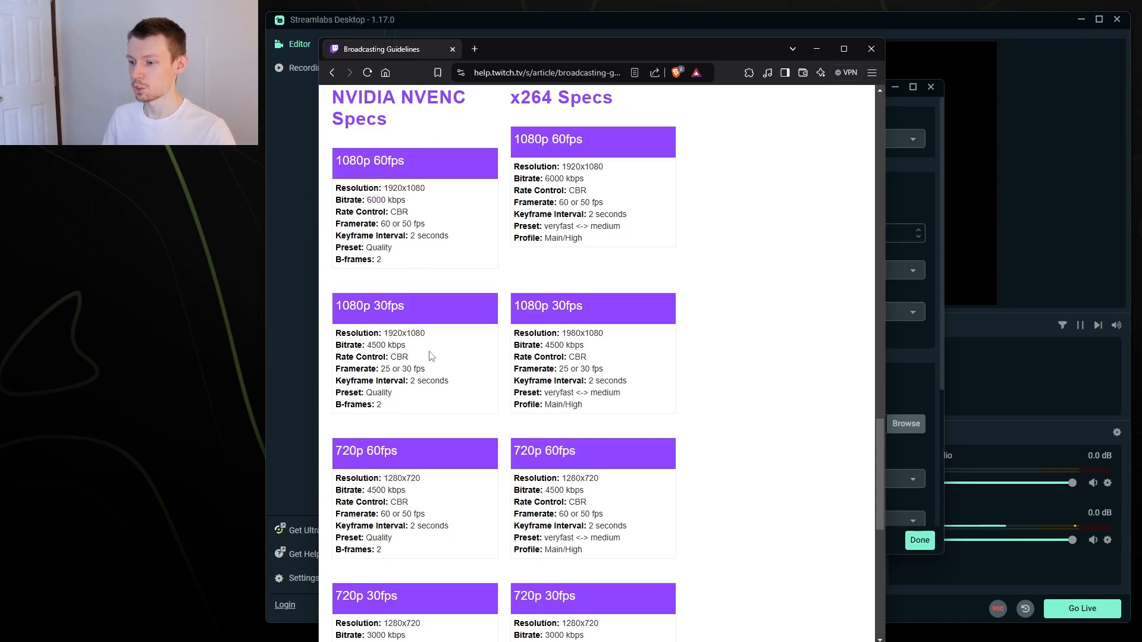
Examine the recommended NVIDIA NVENC bitrate for 720p 60fps in Twitch's Broadcasting Guidelines.
scroll(417, 357, "down", 4)
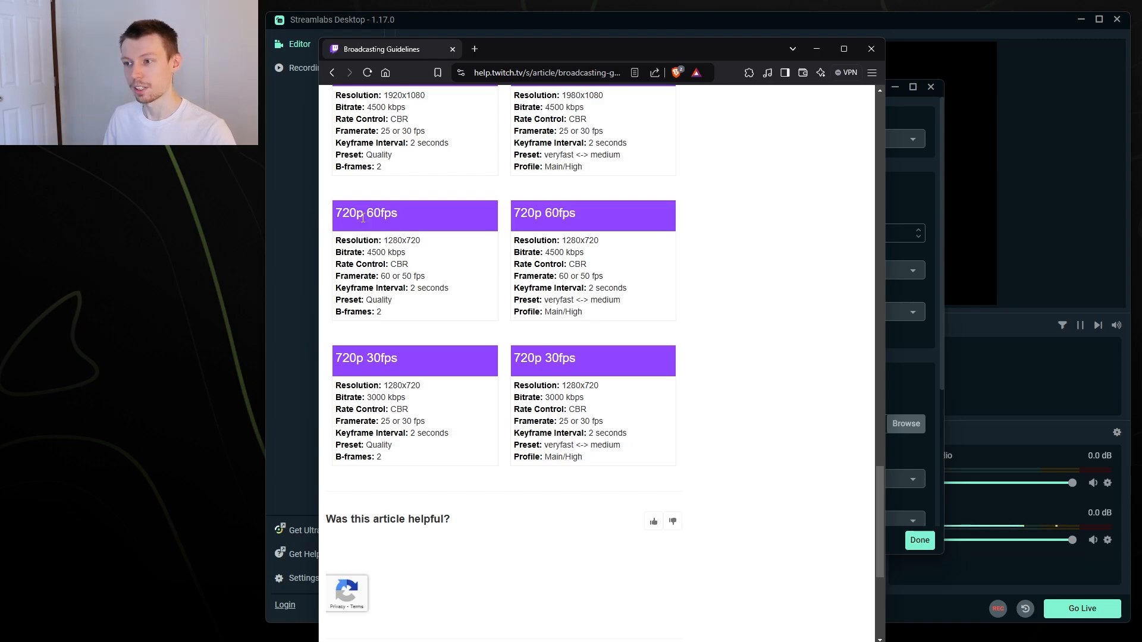
left_click_drag(367, 253, 408, 254)
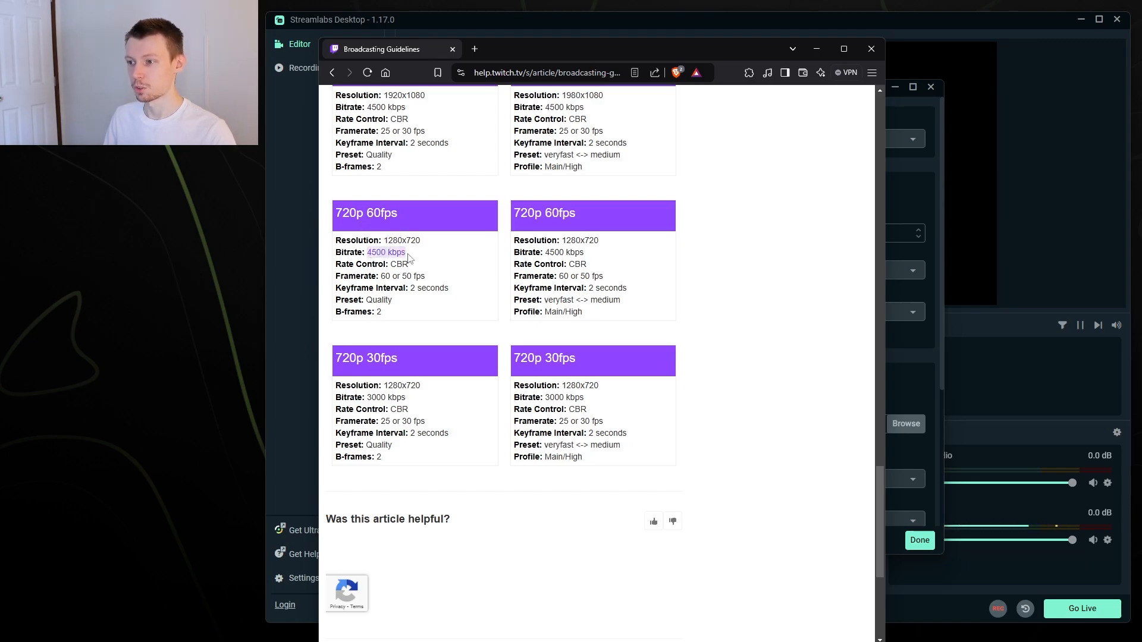
left_click(408, 255)
scroll(483, 333, "up", 3)
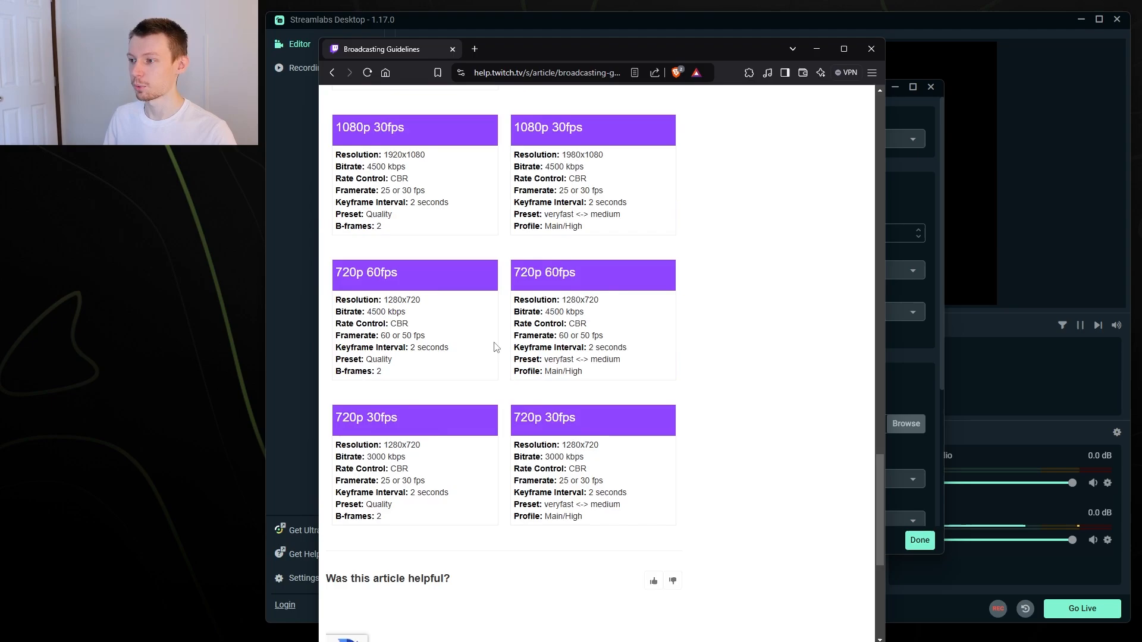
scroll(494, 348, "up", 1)
Switch back to Streamlabs Desktop and place the cursor in the streaming Video Bitrate value.
key("alt+Tab")
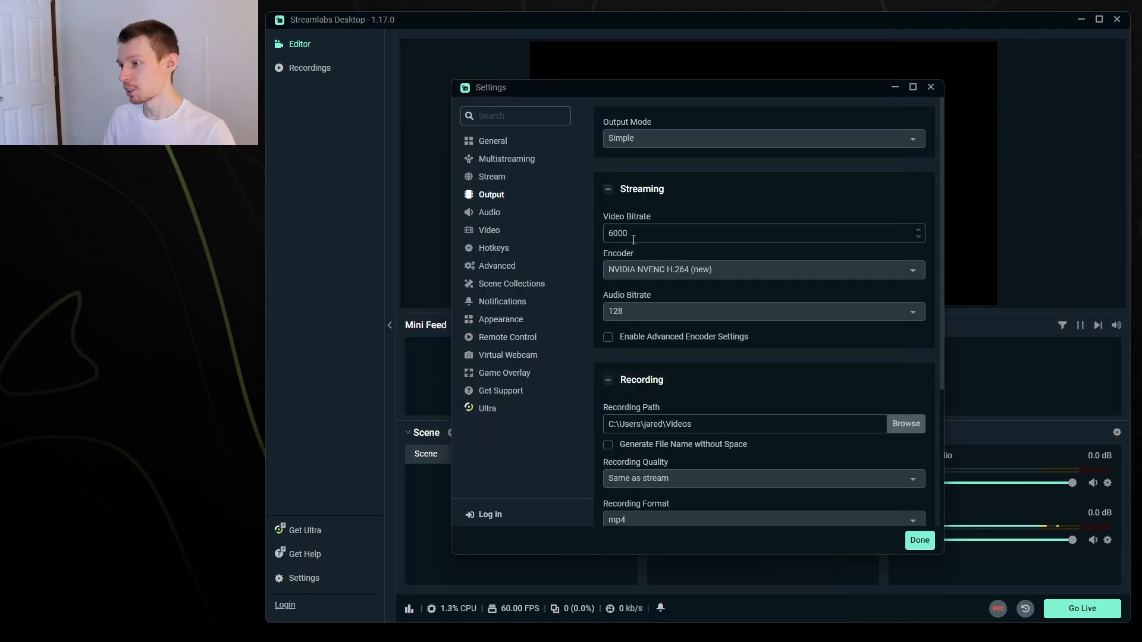
double_click(632, 237)
left_click(631, 237)
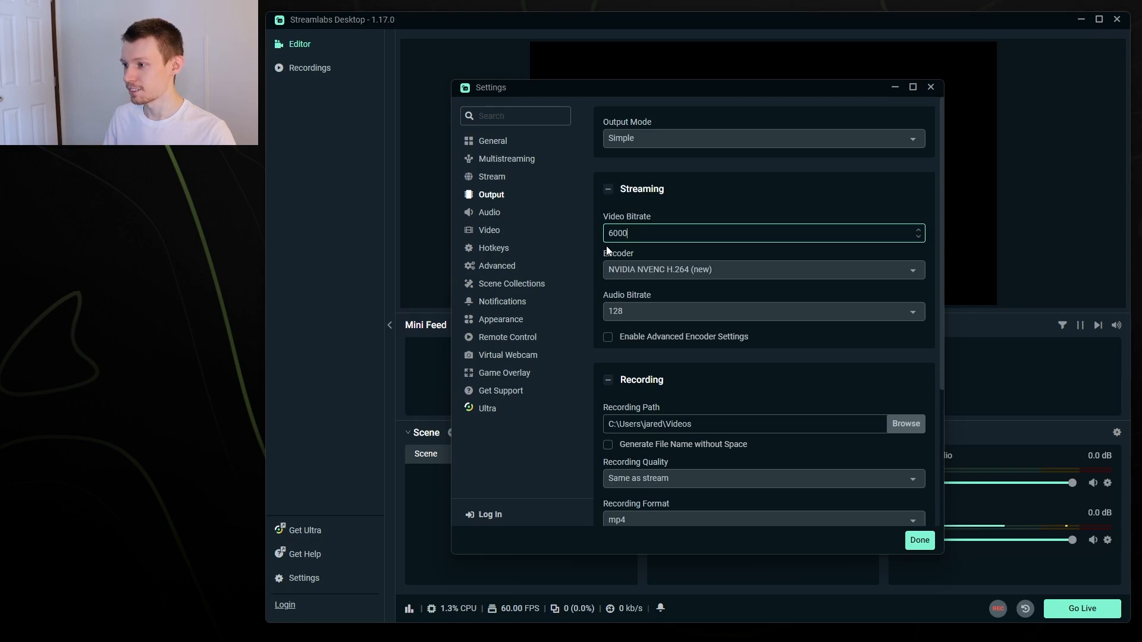
Try Software (x264) as the streaming encoder, and set it back to NVIDIA NVENC H.264 (new).
left_click(644, 271)
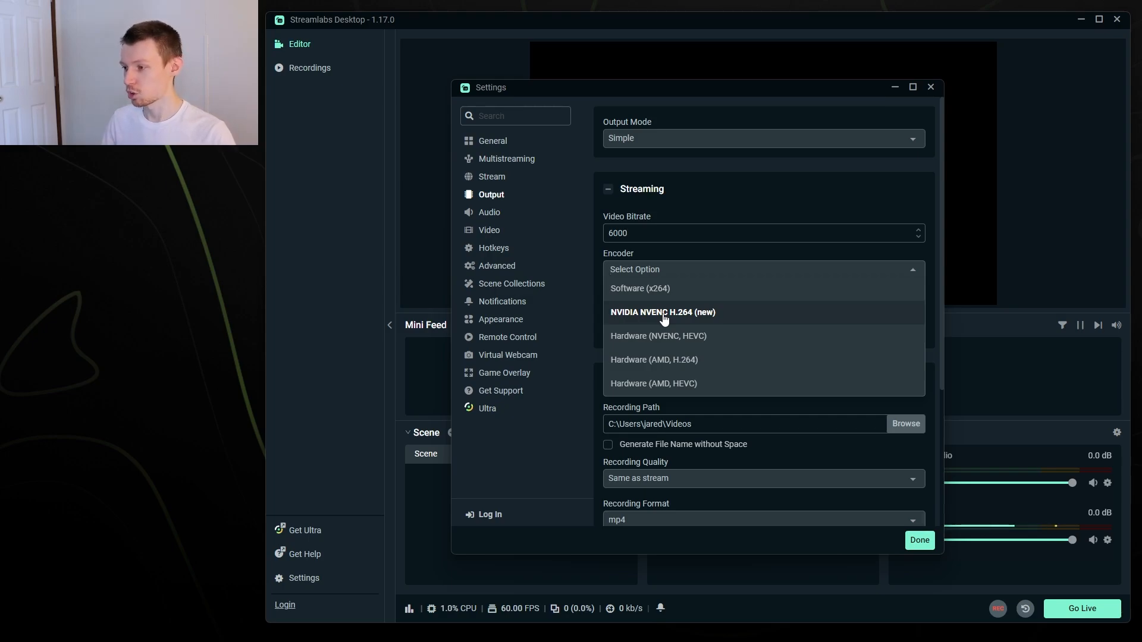
left_click(645, 291)
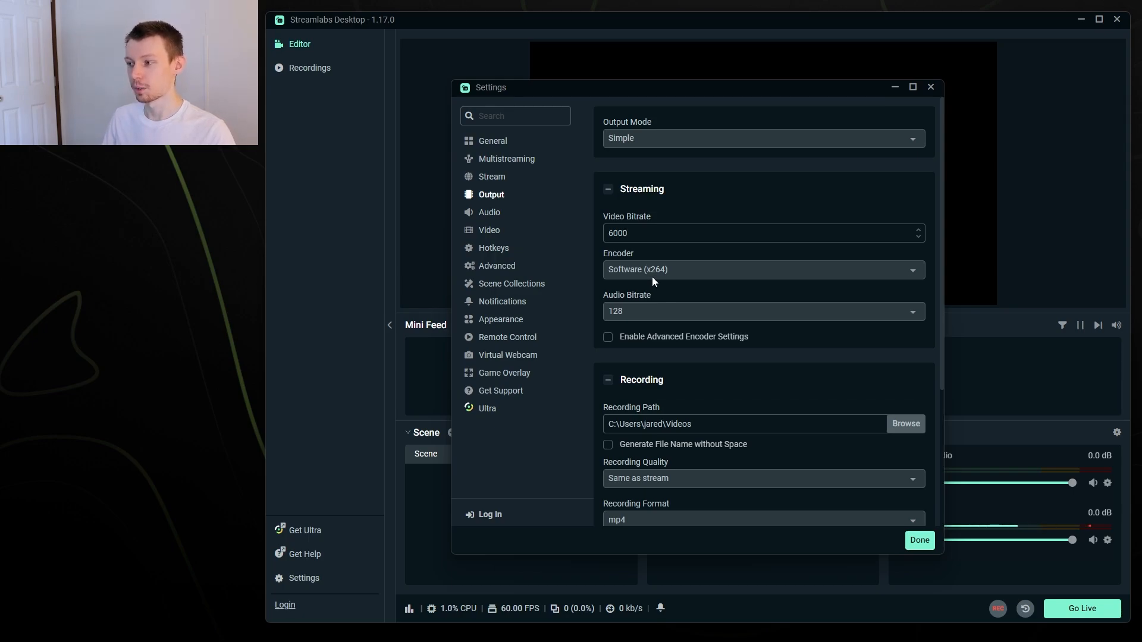
left_click(652, 277)
left_click(657, 286)
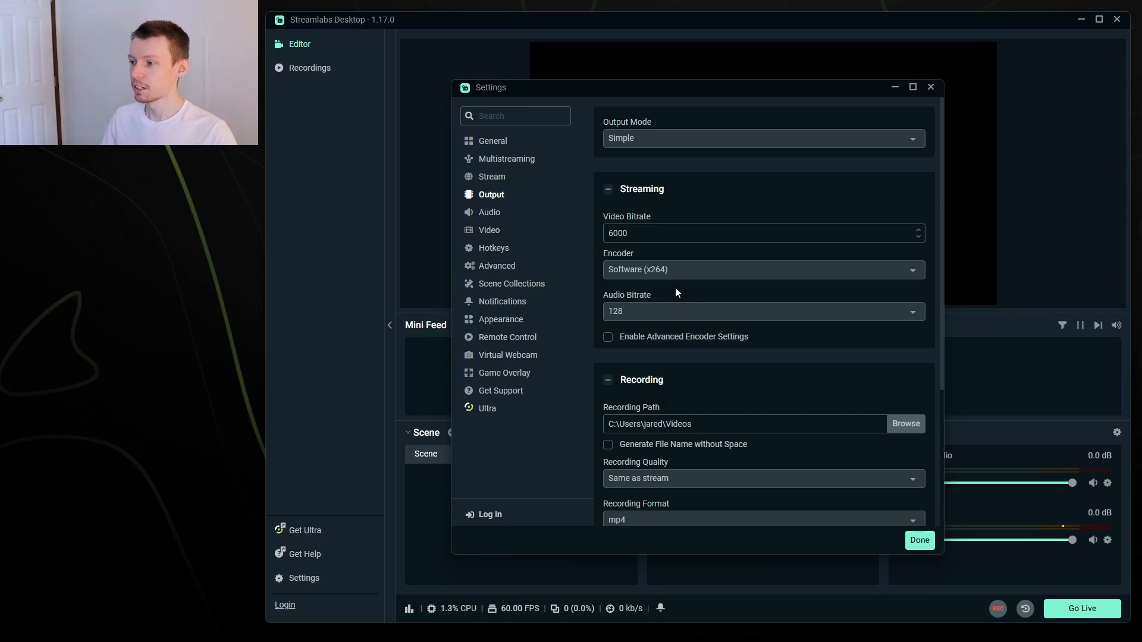
left_click(668, 270)
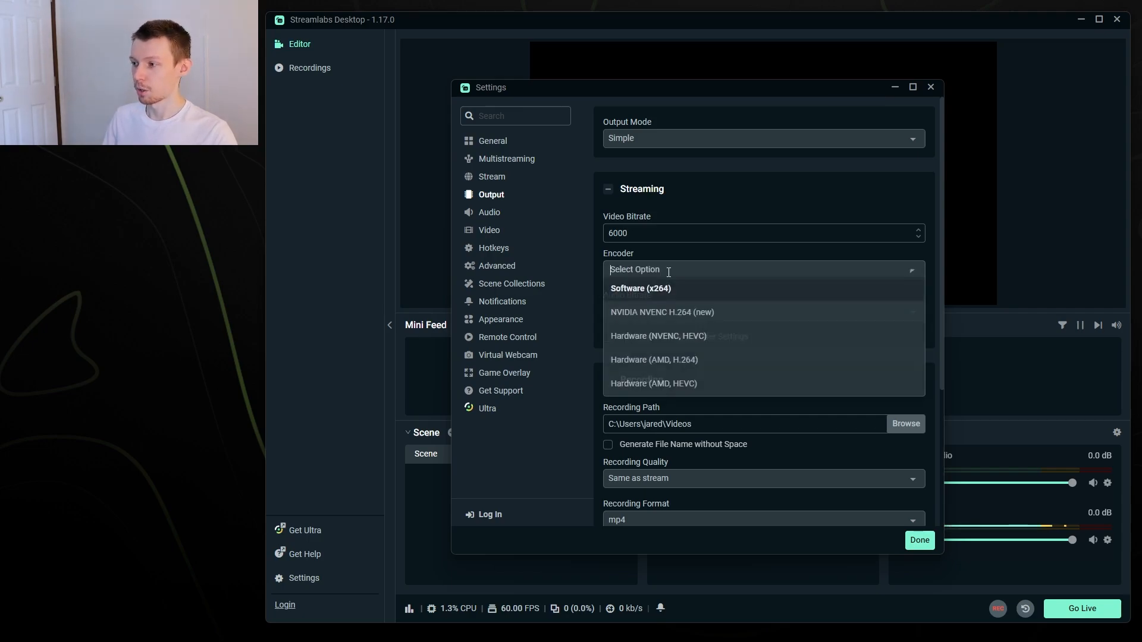
left_click(669, 314)
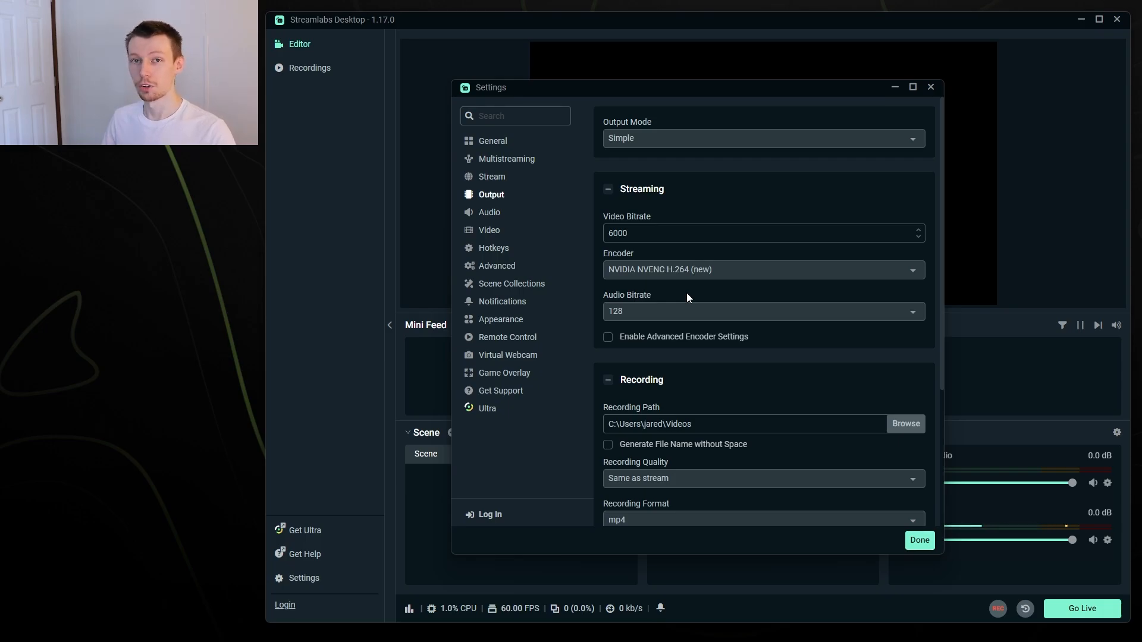
Review the recording quality options and choose Same as stream.
scroll(686, 292, "down", 2)
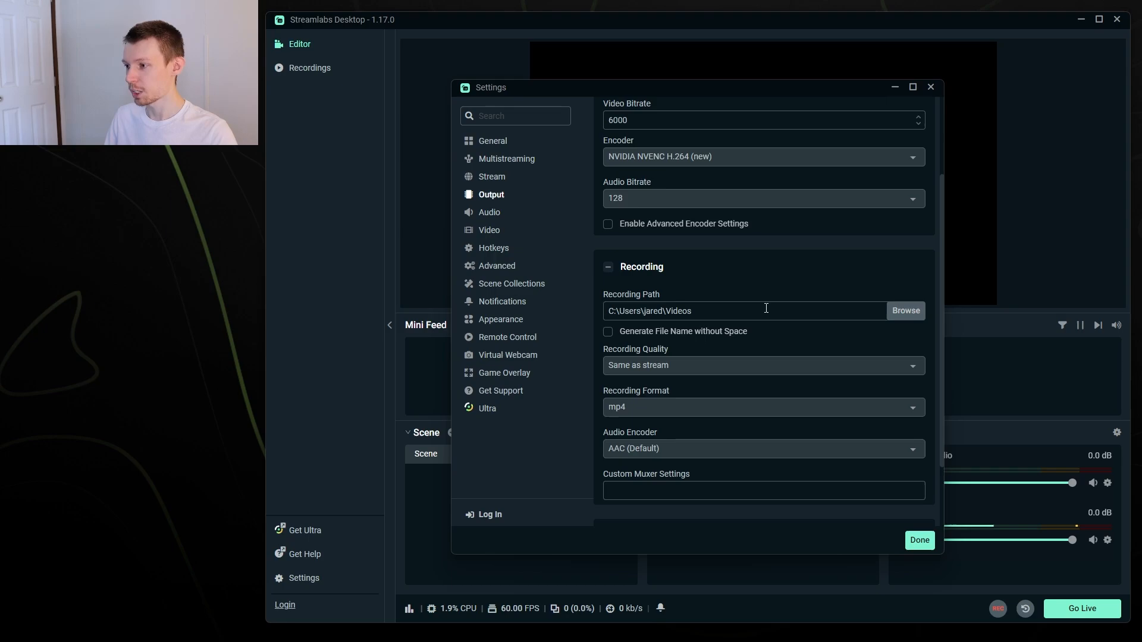
left_click(659, 369)
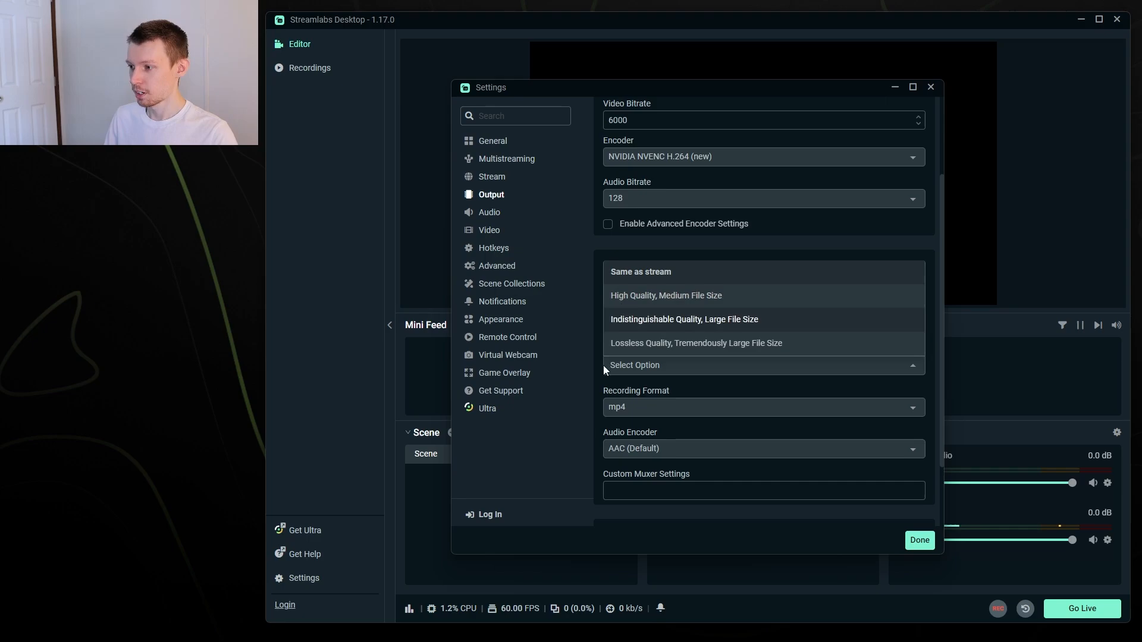
left_click(622, 363)
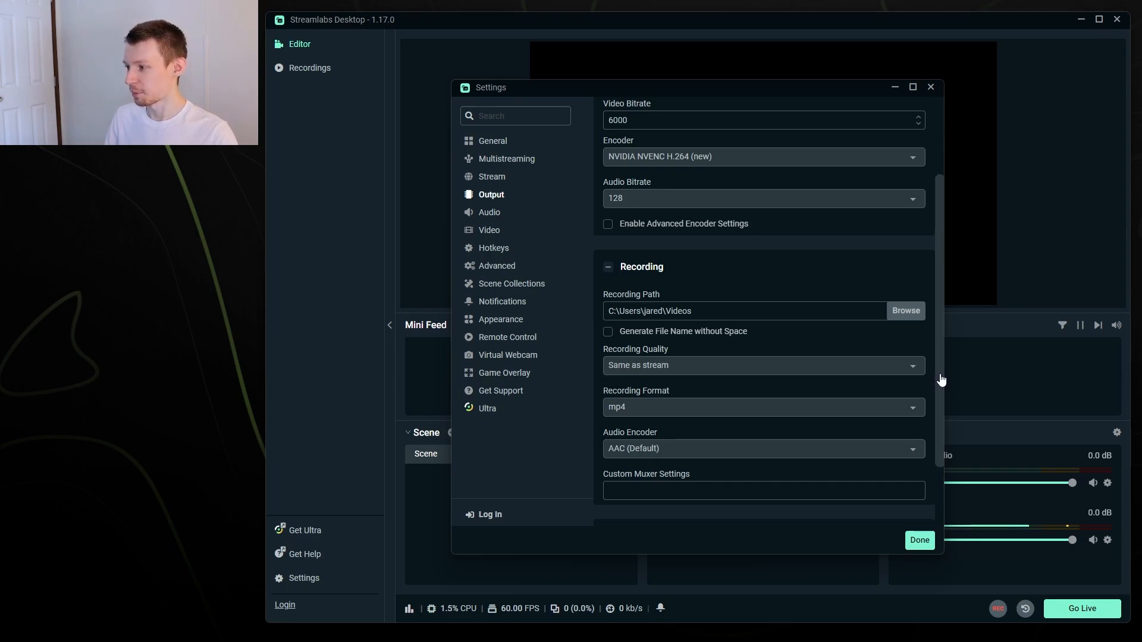
scroll(916, 375, "down", 1)
left_click(651, 357)
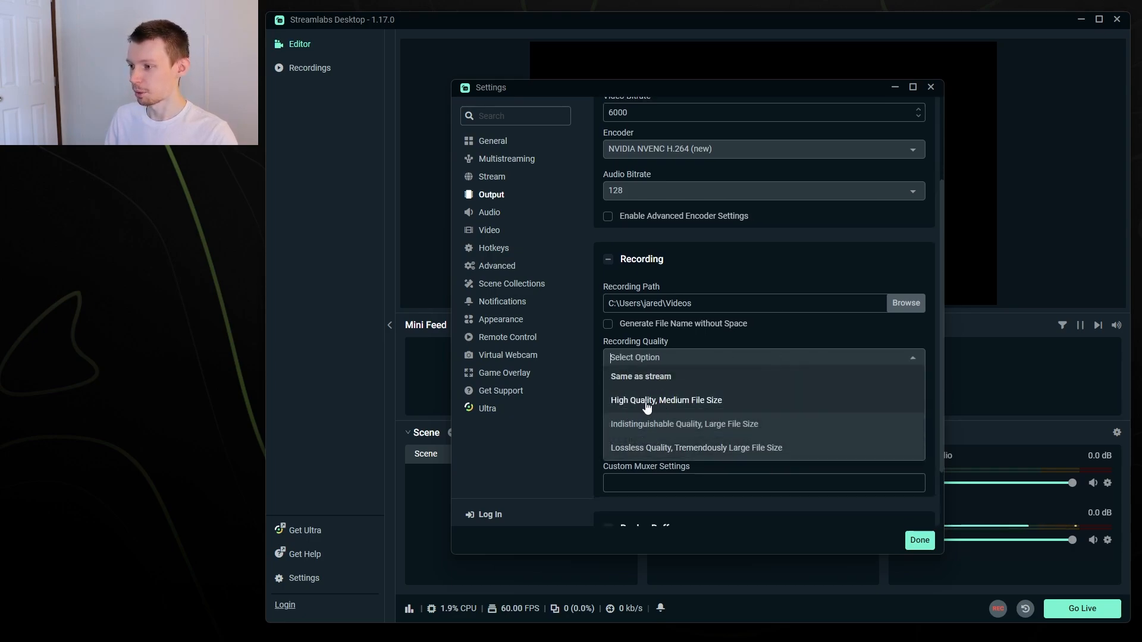
left_click(612, 375)
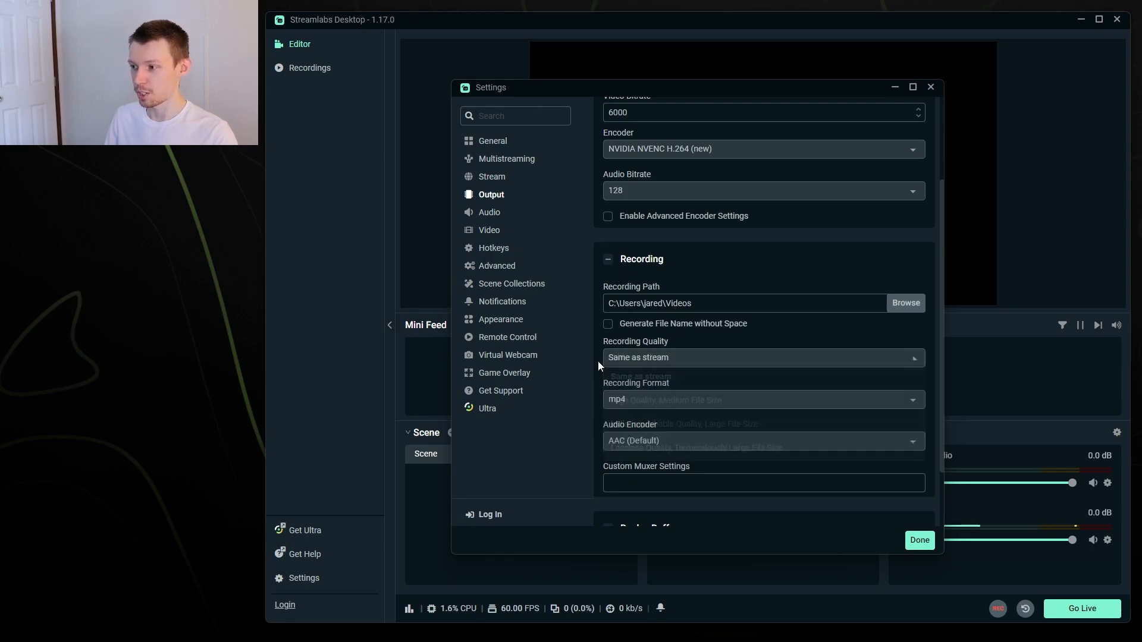
Choose mp4 as the recording format and collapse the Replay Buffer section.
scroll(938, 369, "down", 1)
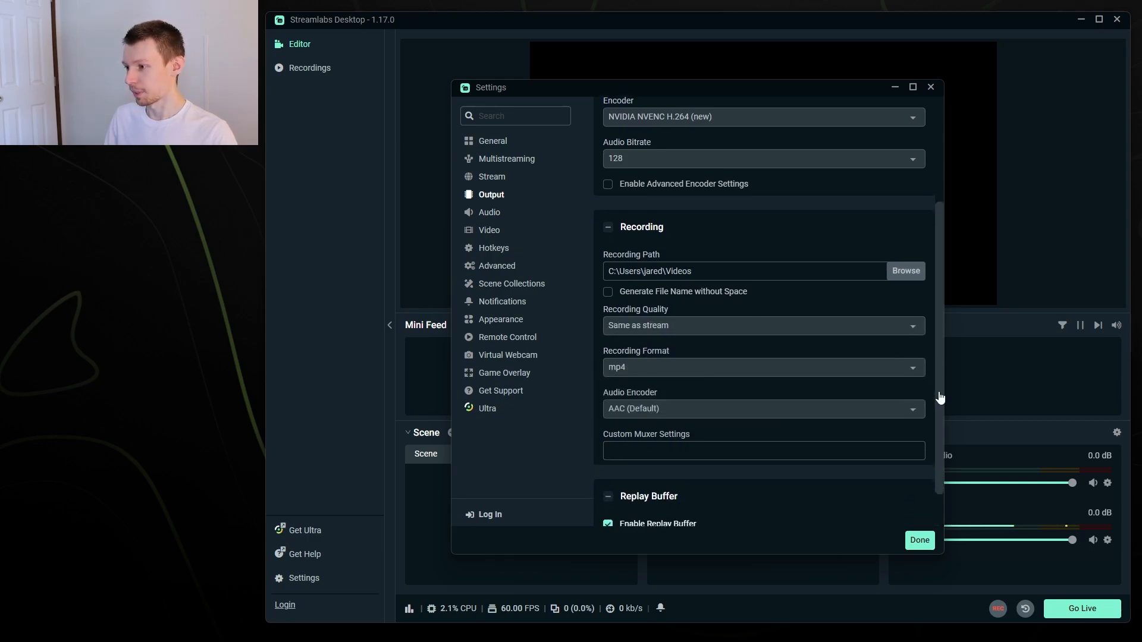
left_click(624, 368)
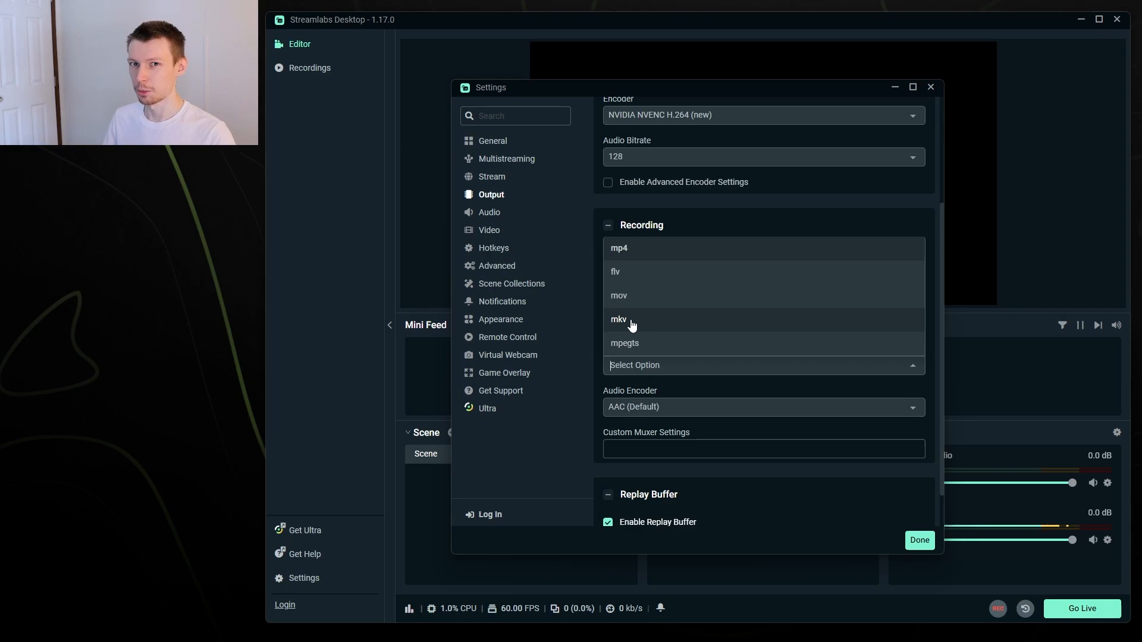
left_click(635, 255)
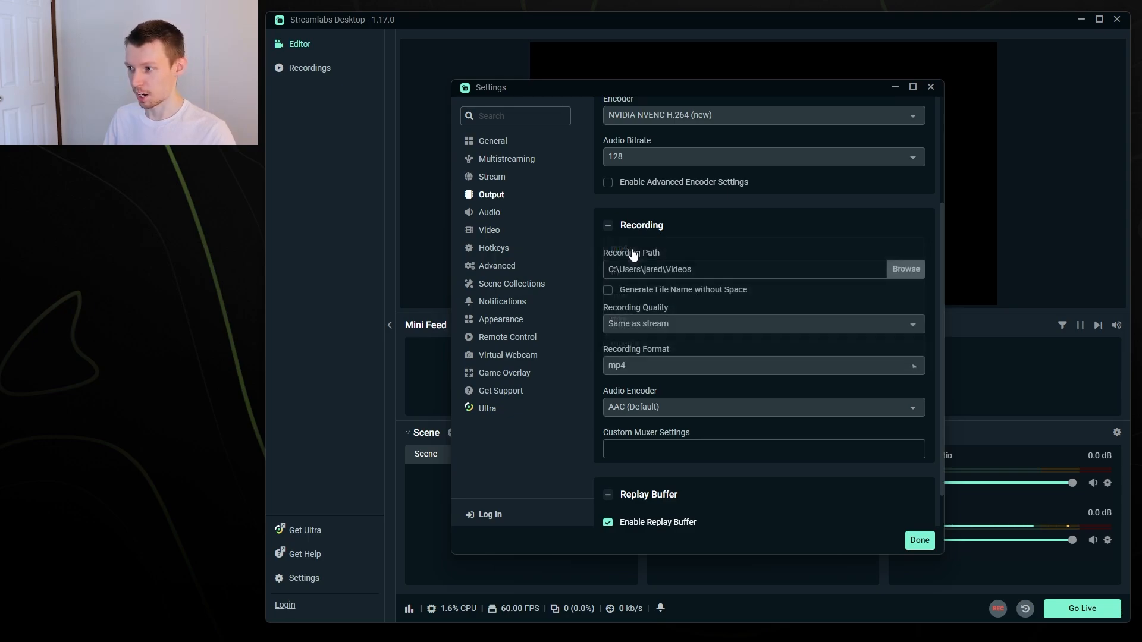
scroll(598, 355, "down", 1)
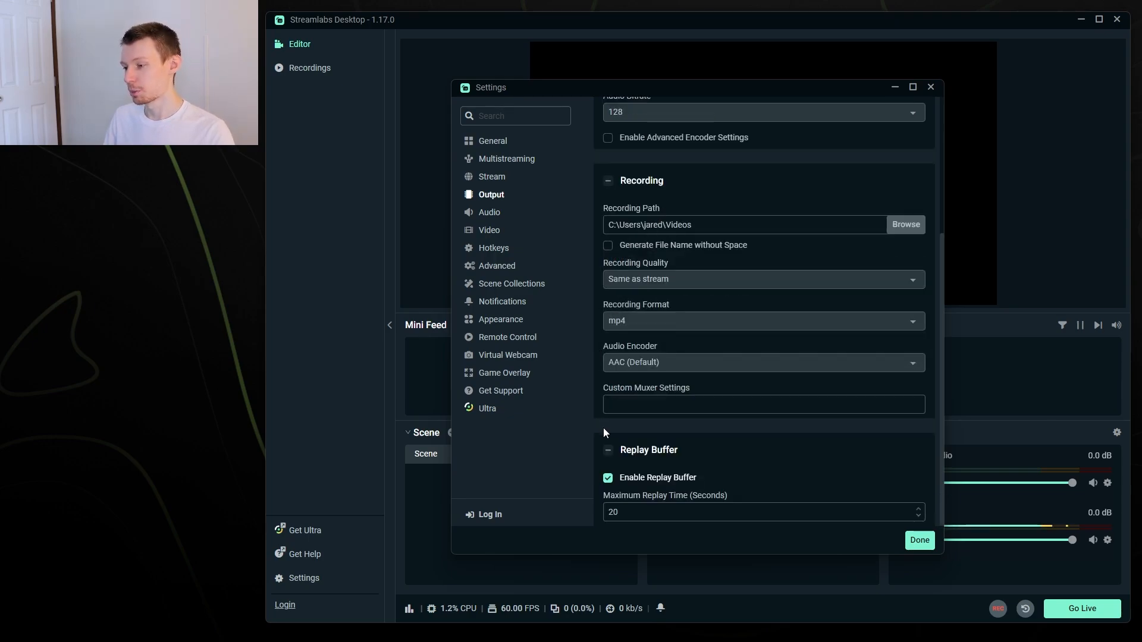
left_click(608, 450)
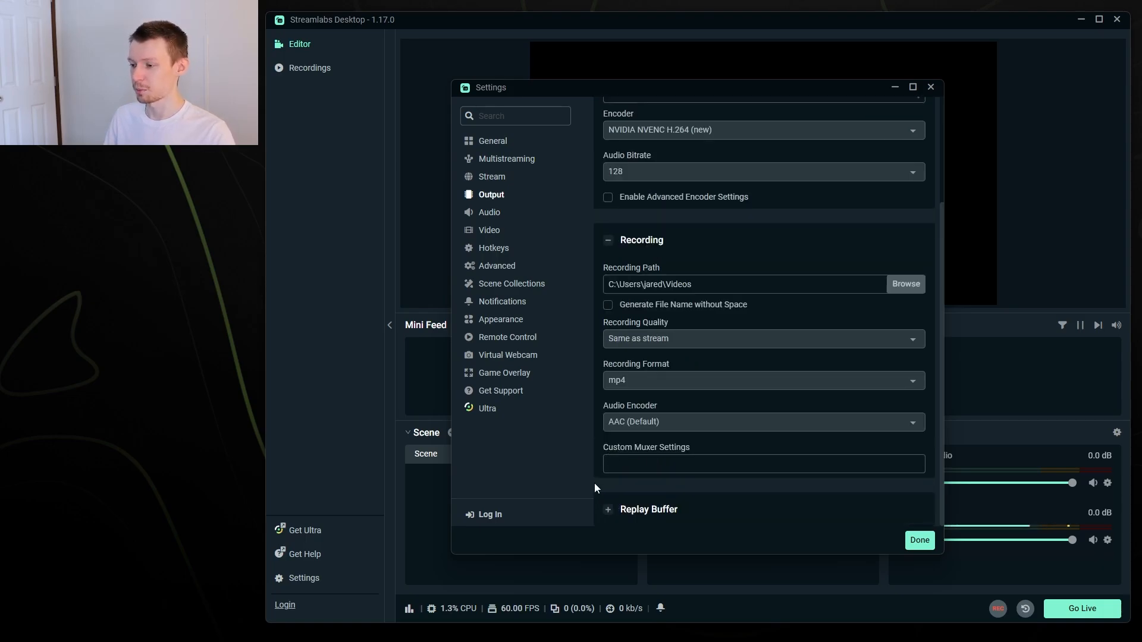
Change the output mode to Advanced.
scroll(594, 483, "up", 3)
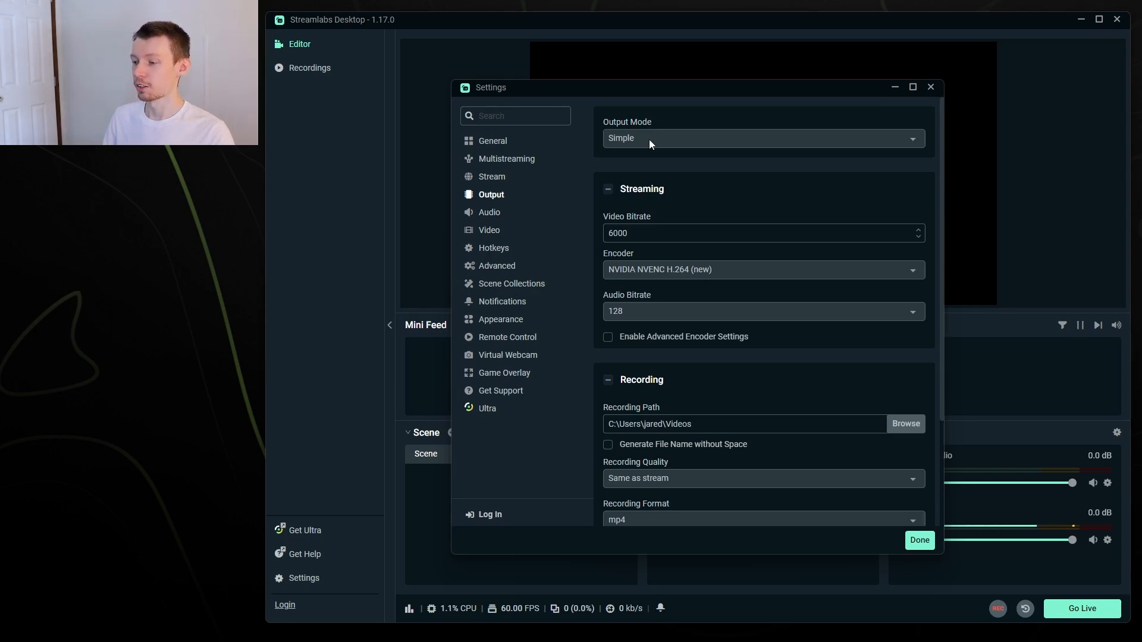
left_click(648, 139)
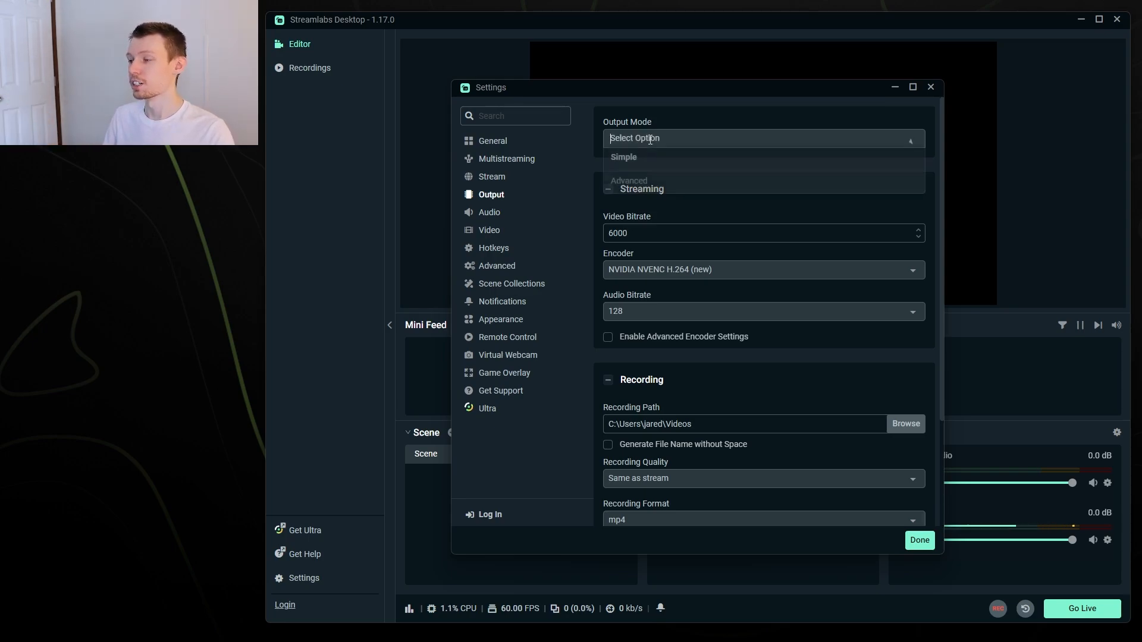
left_click(643, 182)
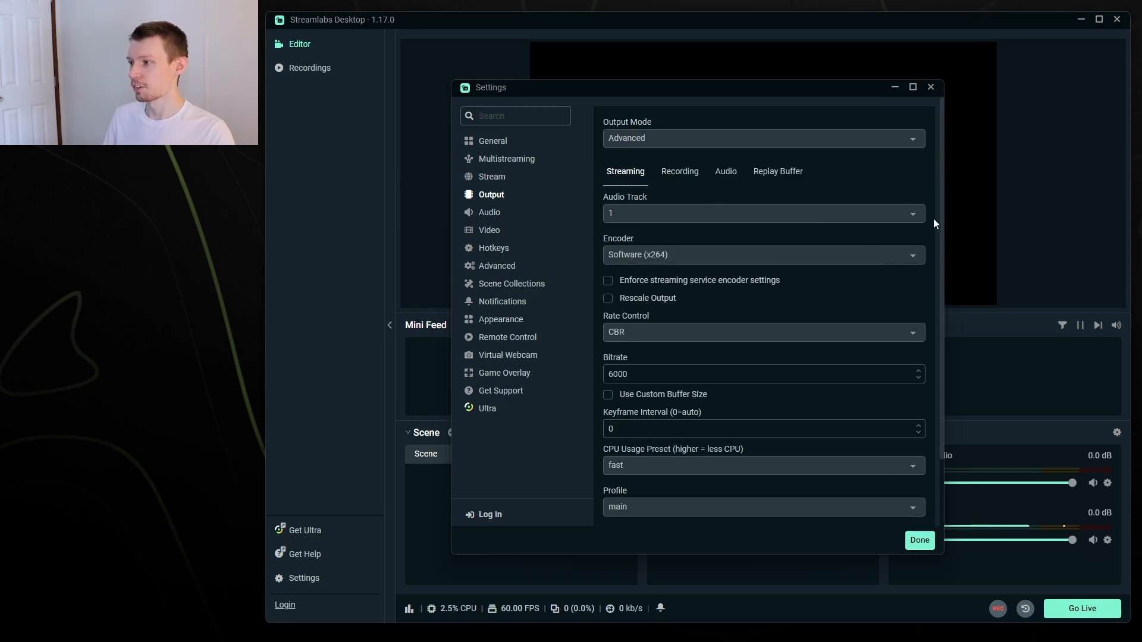
Choose CBR as the rate control for the advanced streaming output.
left_click_drag(939, 222, 939, 303)
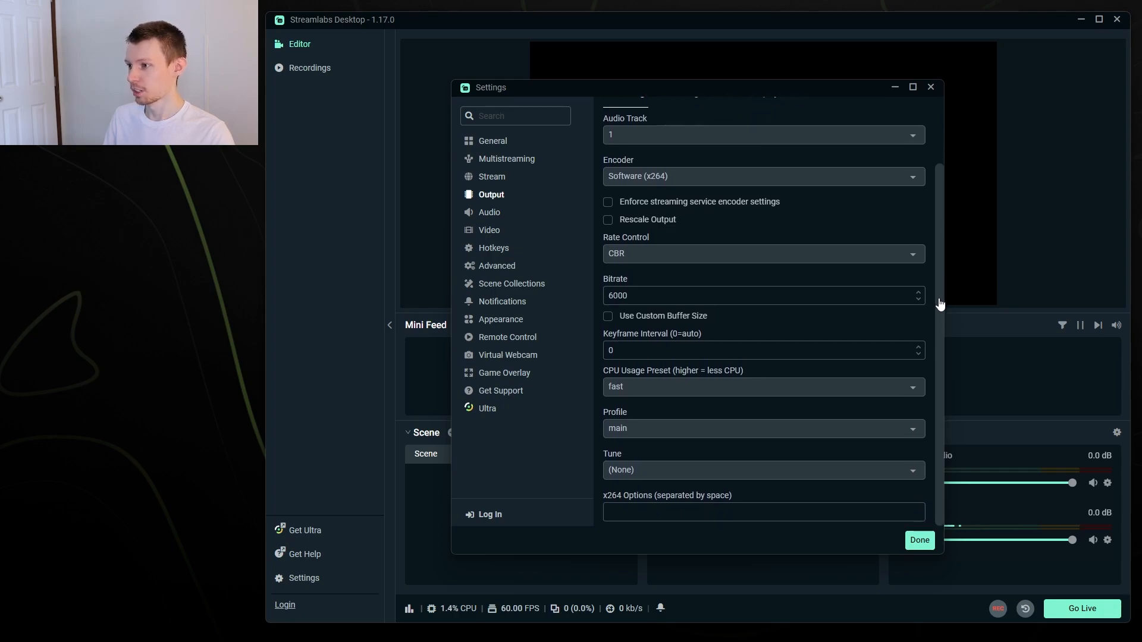
left_click(628, 254)
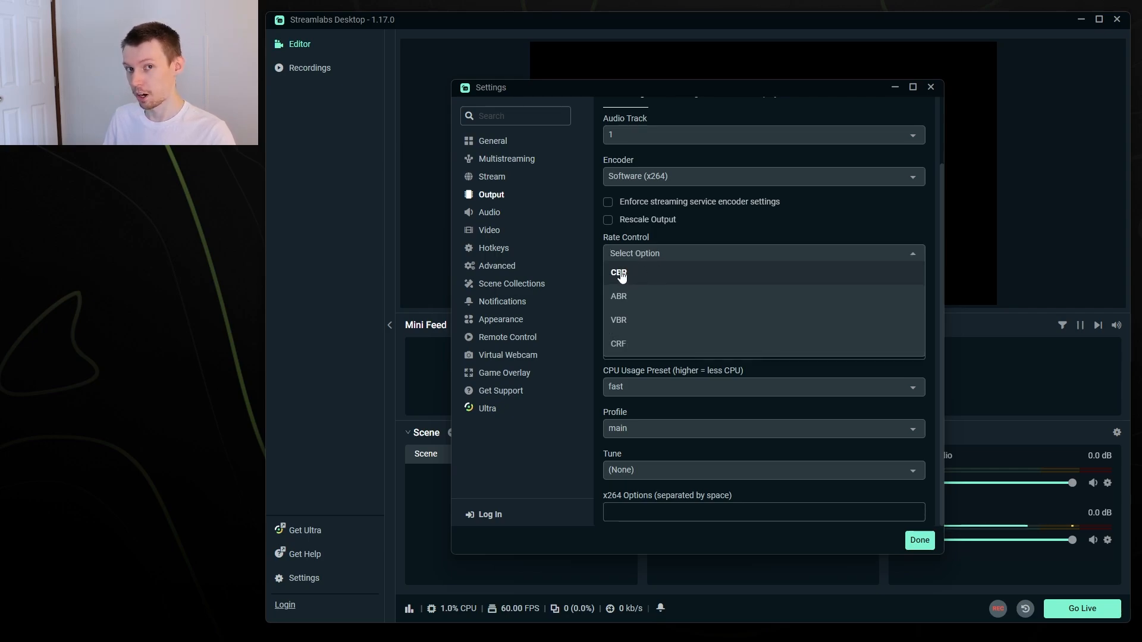
key("Return")
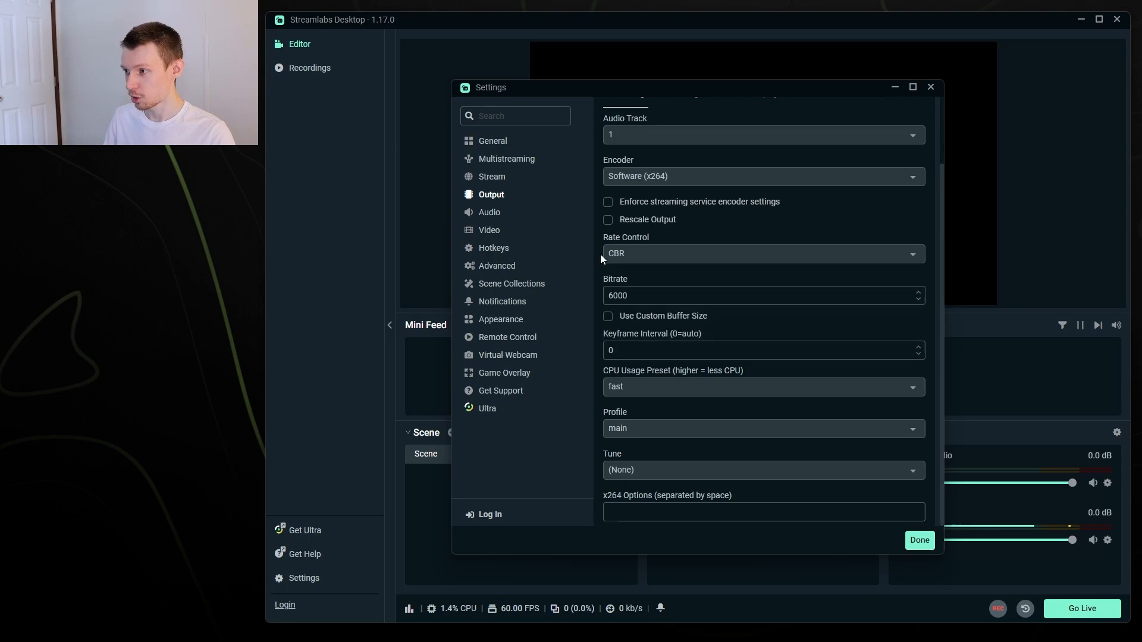
left_click(629, 299)
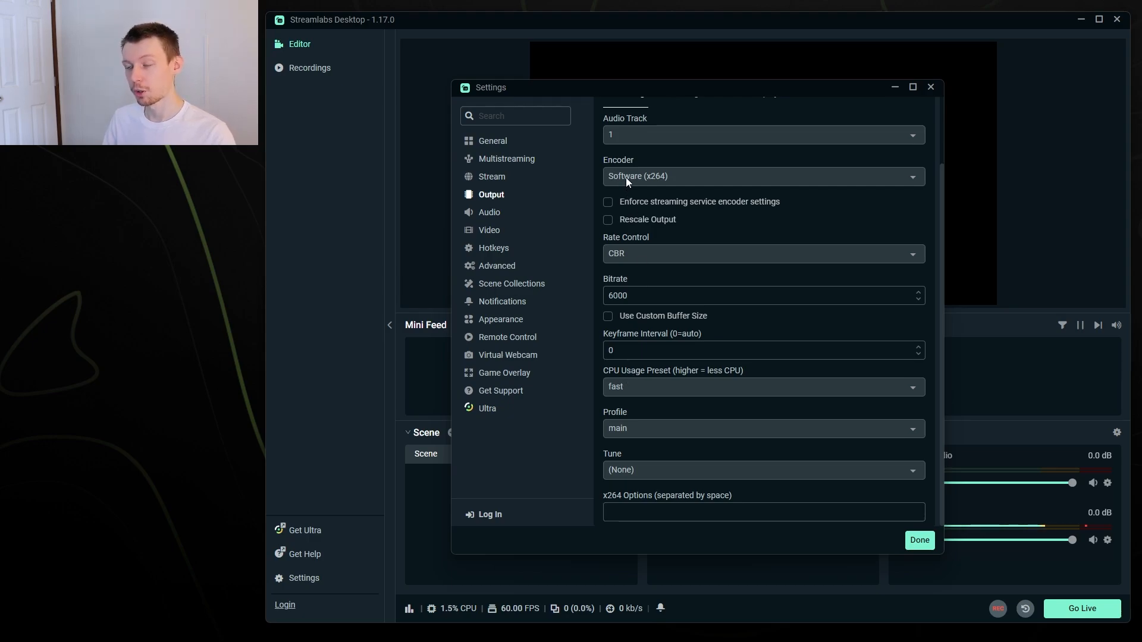
Examine the available CPU usage presets for the x264 encoder, from ultrafast to placebo.
left_click(638, 386)
scroll(651, 345, "down", 2)
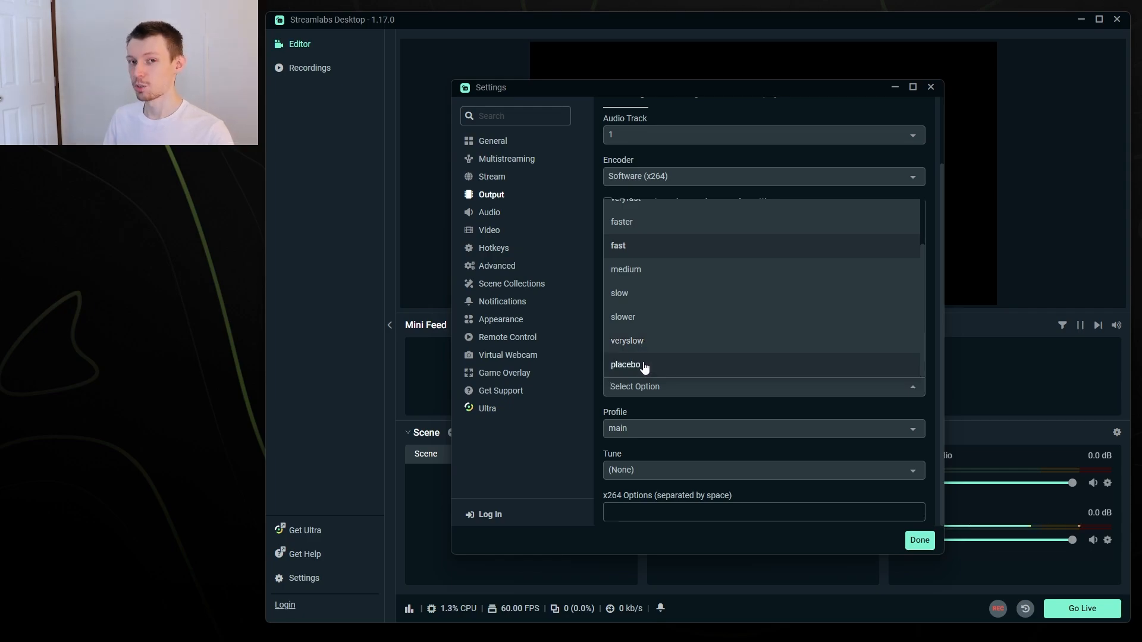
scroll(642, 364, "up", 2)
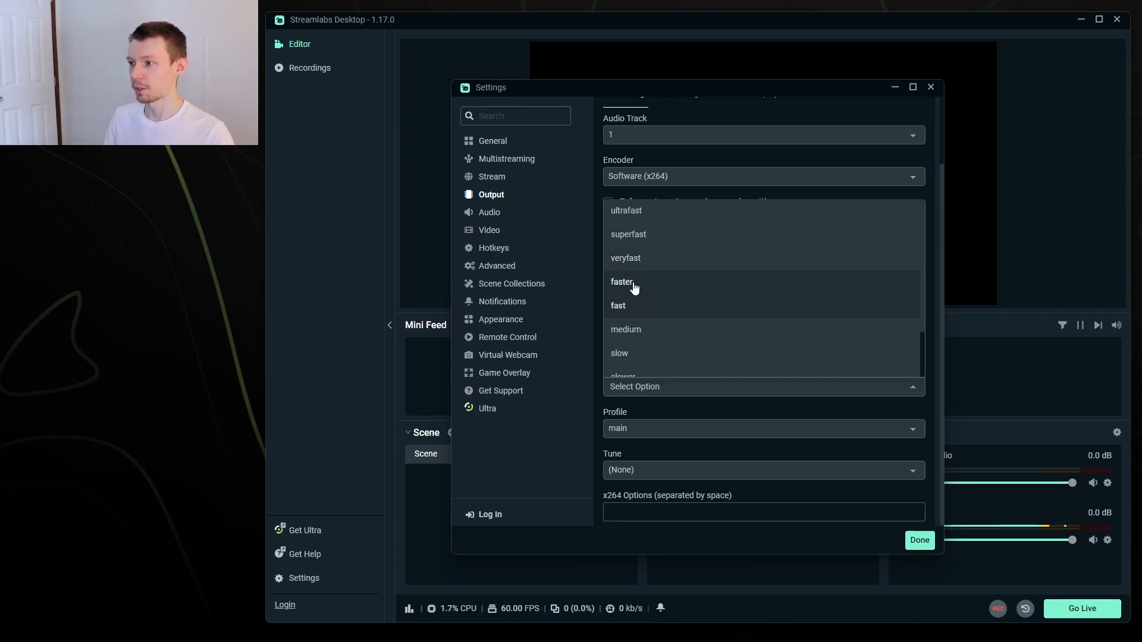
left_click(601, 181)
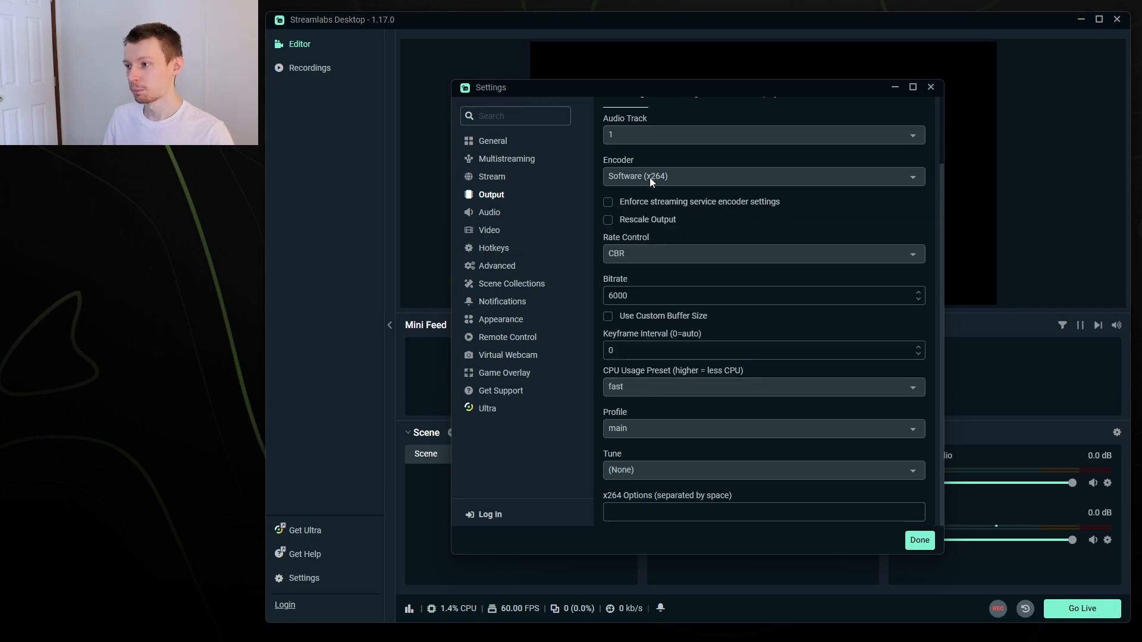
Set the advanced streaming encoder to NVIDIA NVENC H.264 (new) and its bitrate to 6000.
left_click(649, 177)
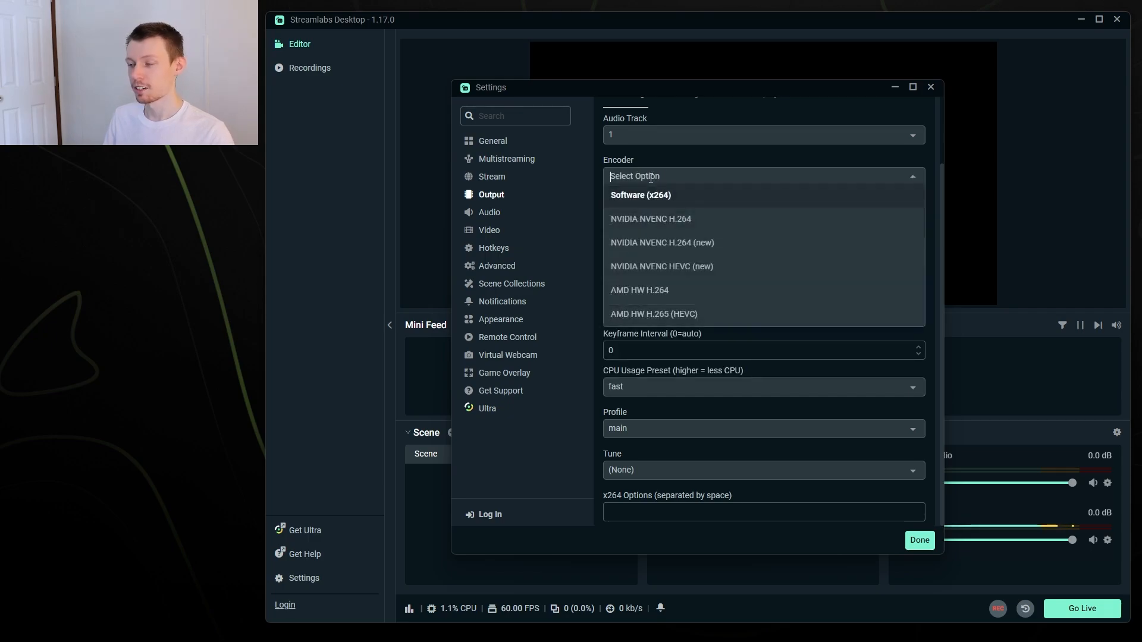
left_click(655, 244)
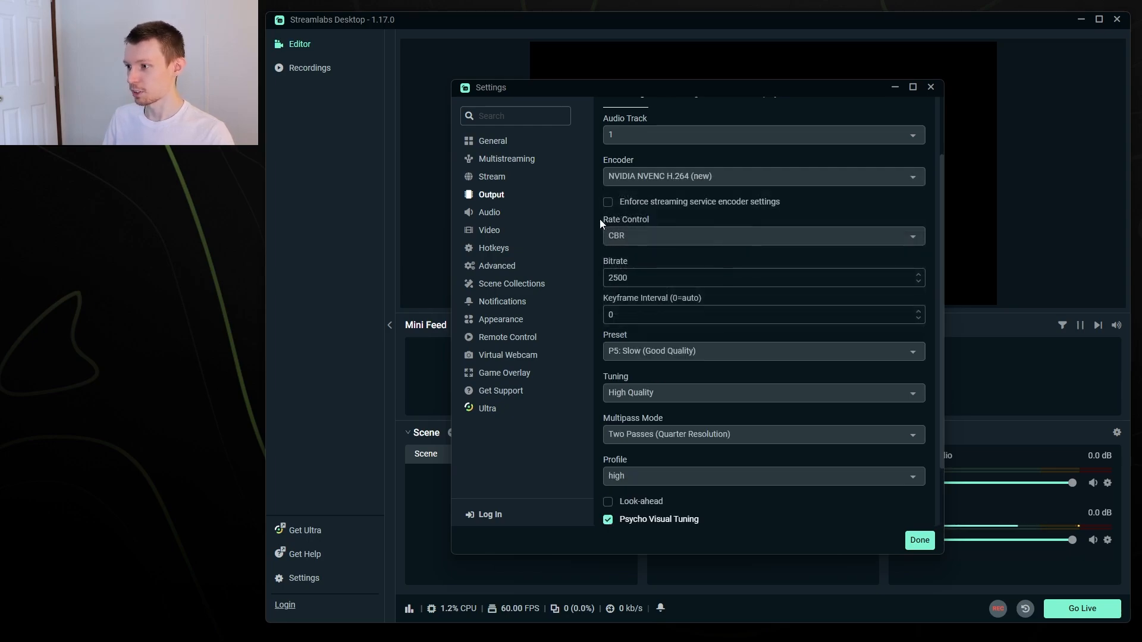
double_click(603, 280)
type("6")
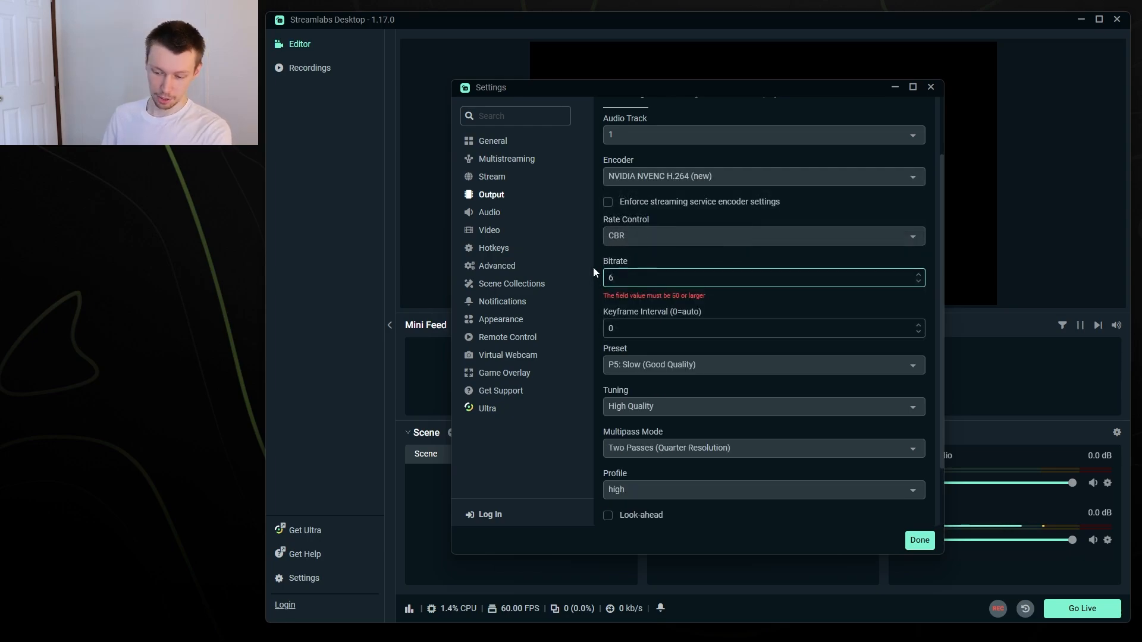
type("000")
left_click(598, 298)
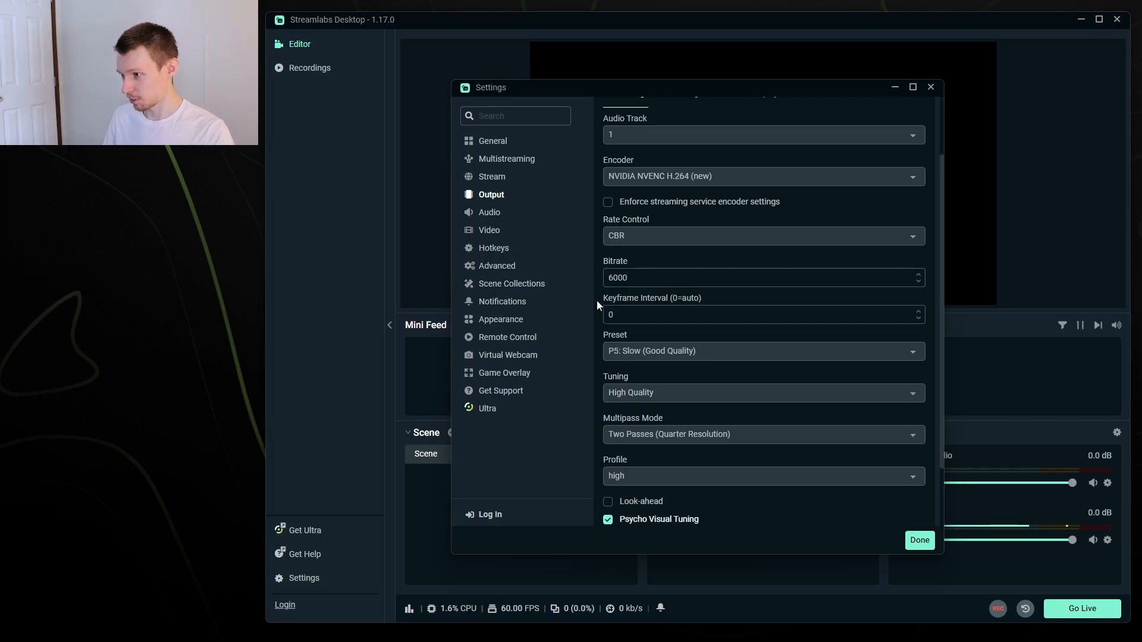
scroll(597, 301, "down", 1)
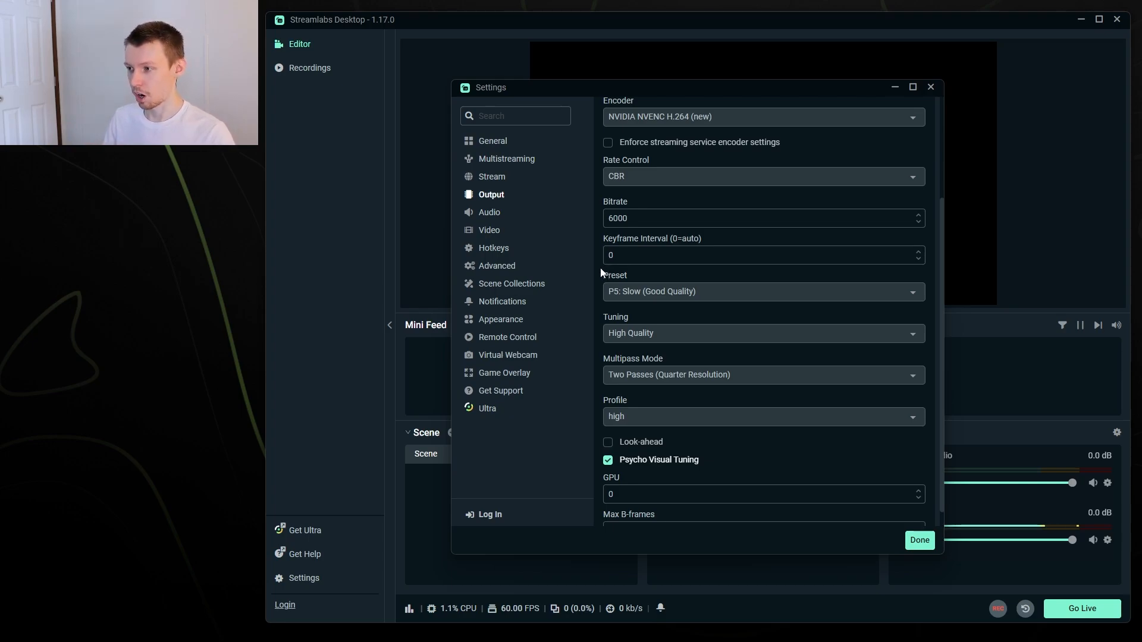
Set the streaming encoder's preset to P5: Slow (Good Quality) and its tuning to High Quality.
left_click(637, 293)
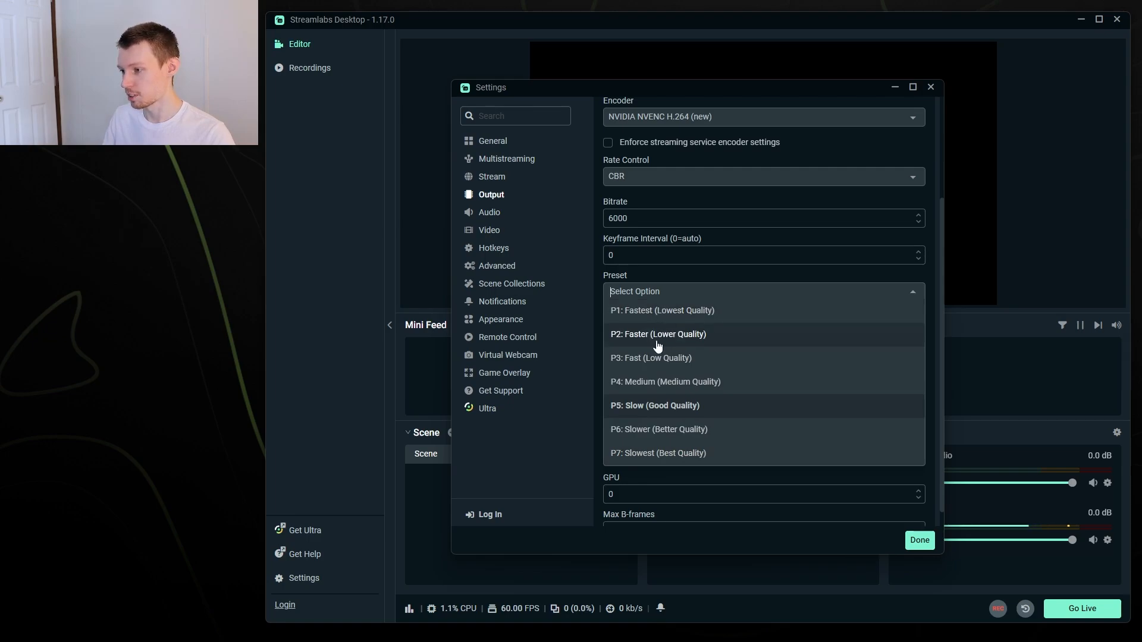
left_click(634, 407)
left_click(624, 292)
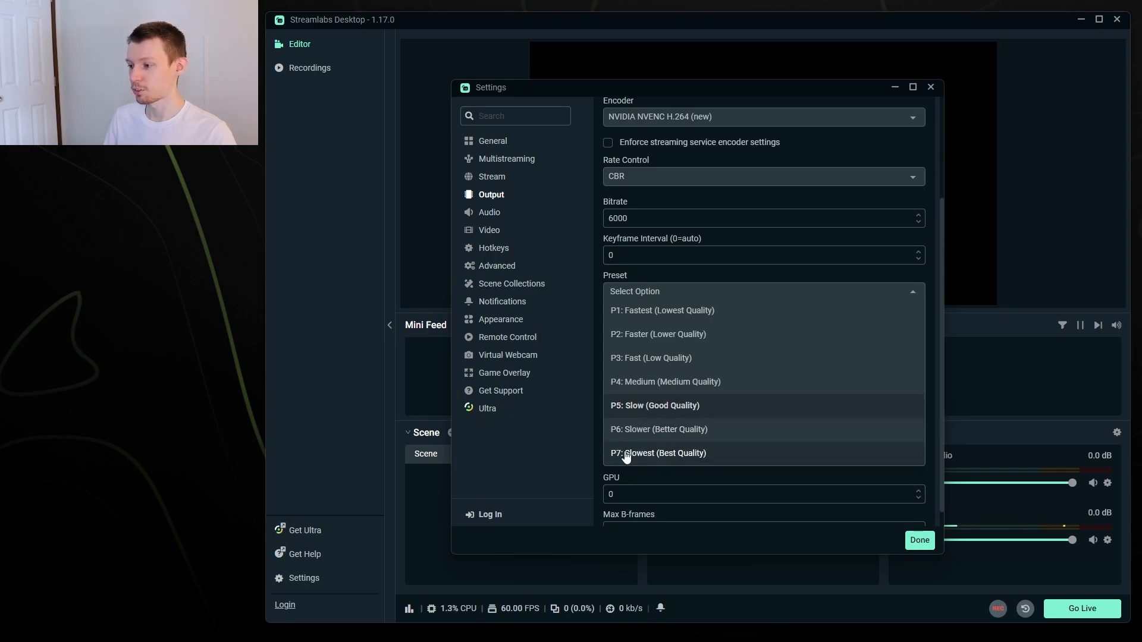
left_click(600, 365)
scroll(605, 360, "up", 1)
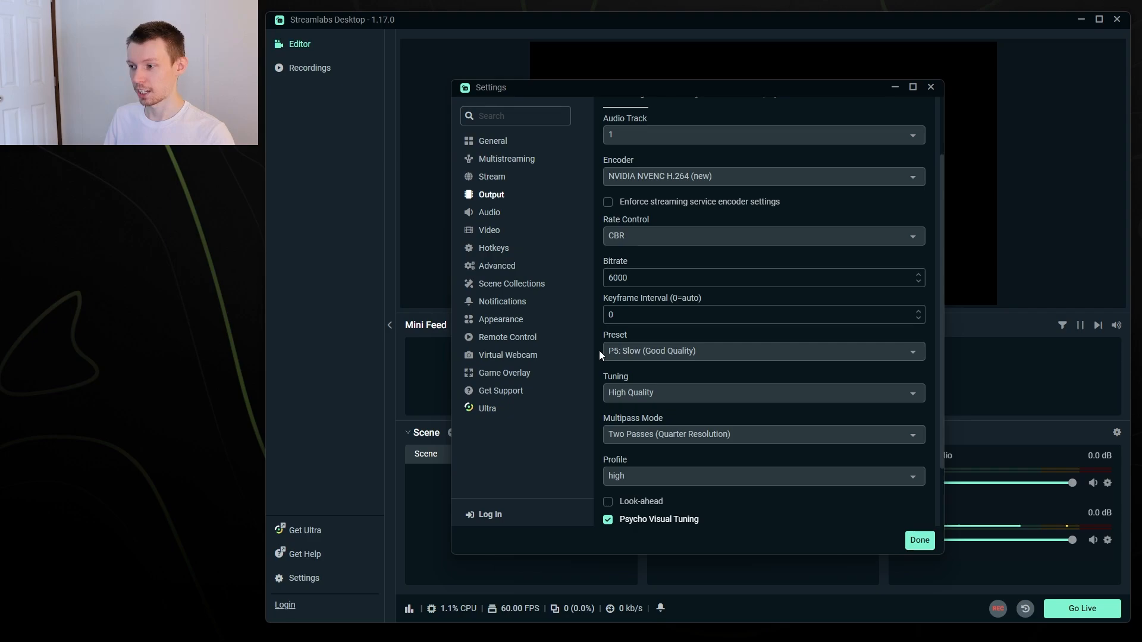
scroll(602, 352, "down", 1)
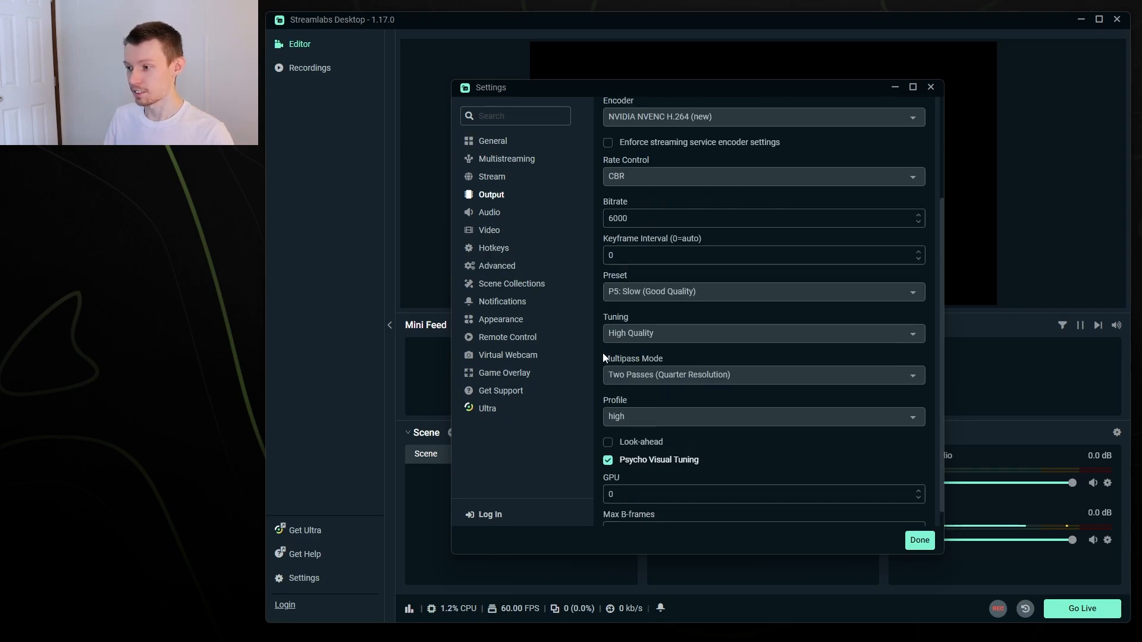
left_click(618, 336)
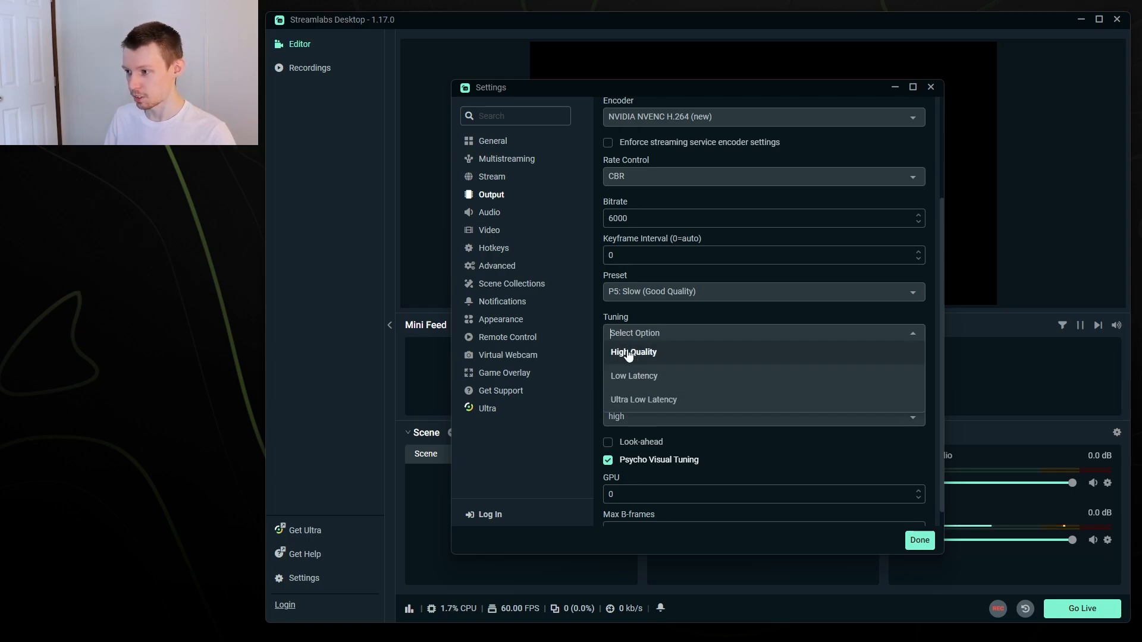
left_click(627, 353)
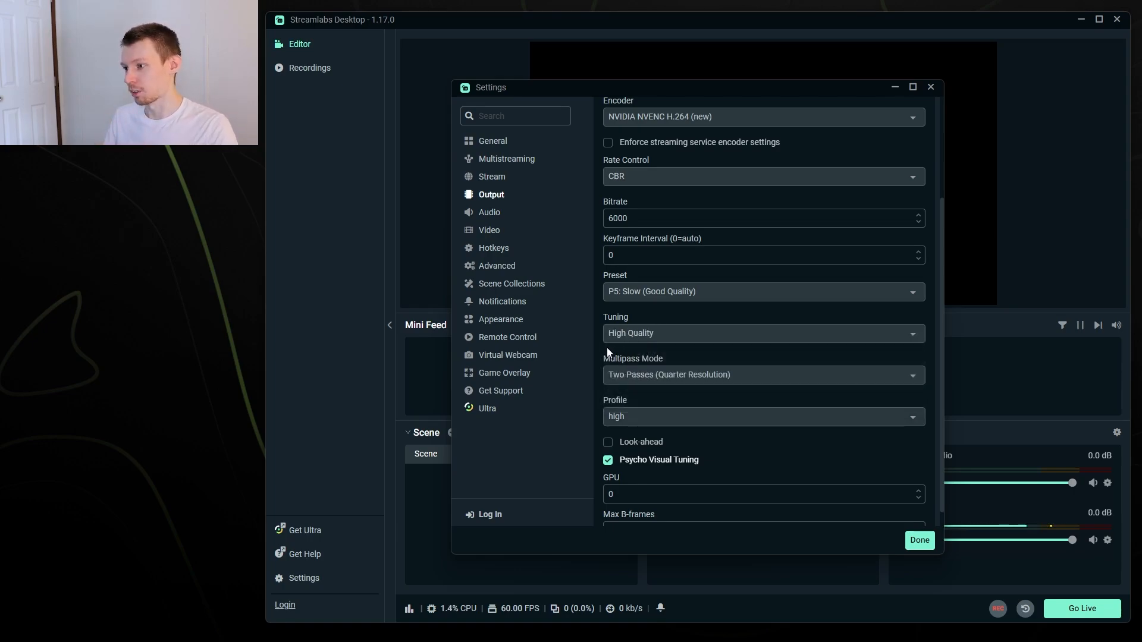
Choose Two Passes (Quarter Resolution) as the multipass mode and review the encoder's profile options.
scroll(628, 351, "down", 1)
left_click(629, 352)
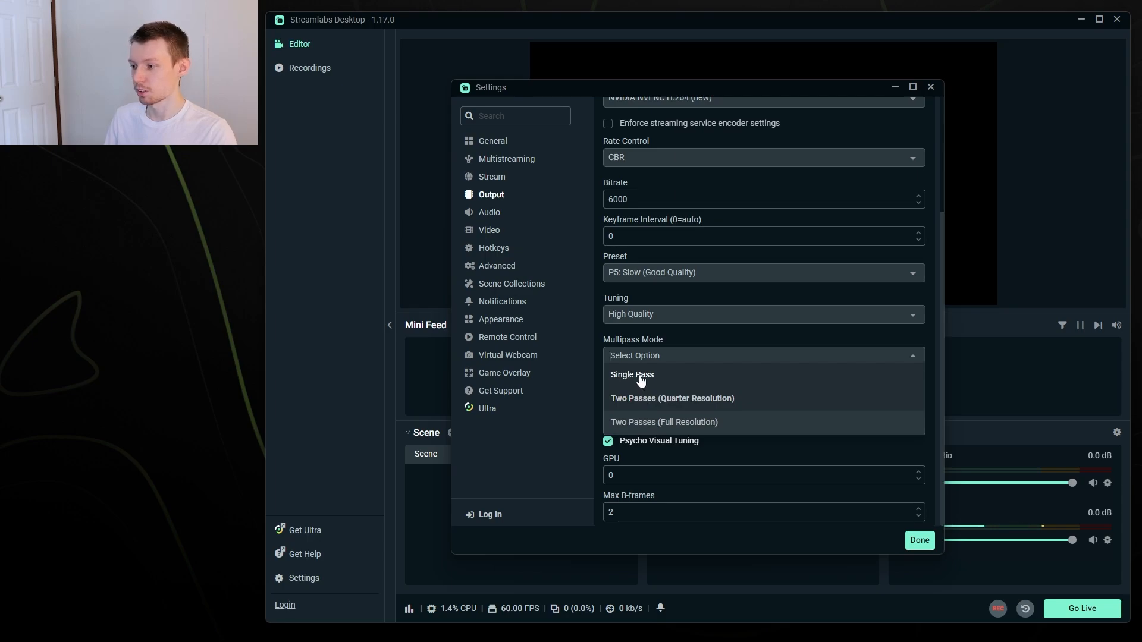
left_click(600, 360)
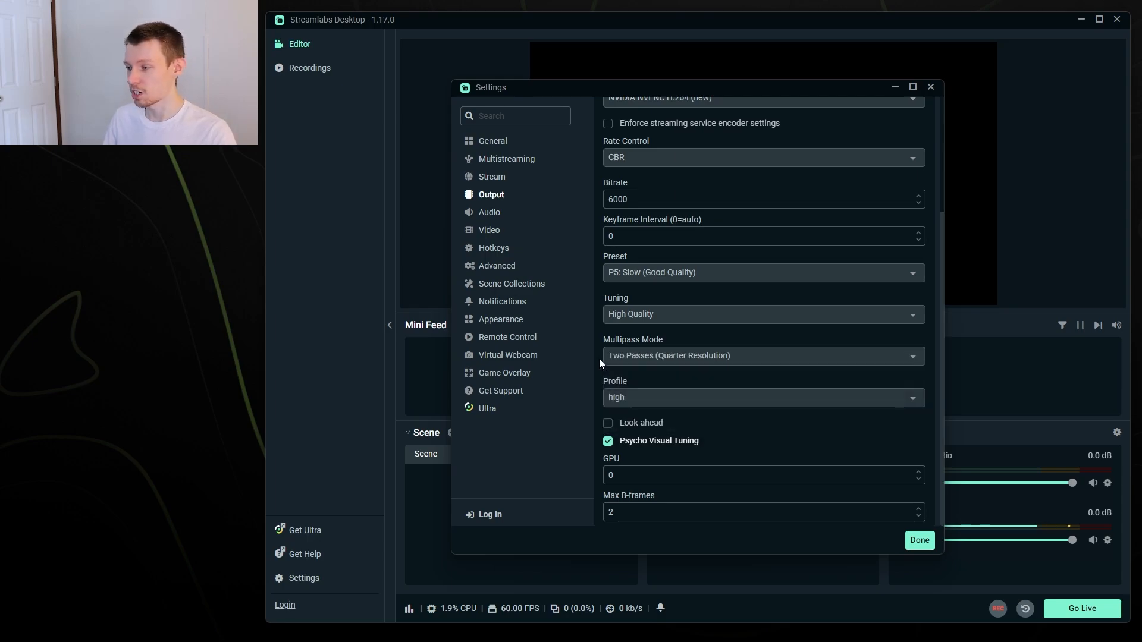
left_click(674, 354)
left_click(667, 406)
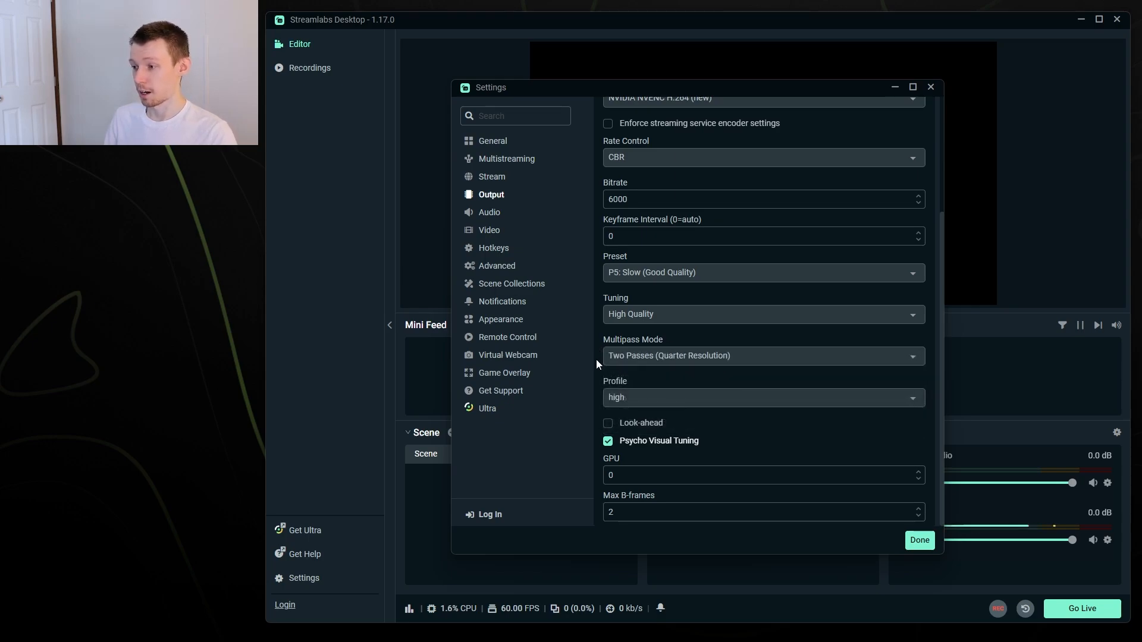
left_click(630, 398)
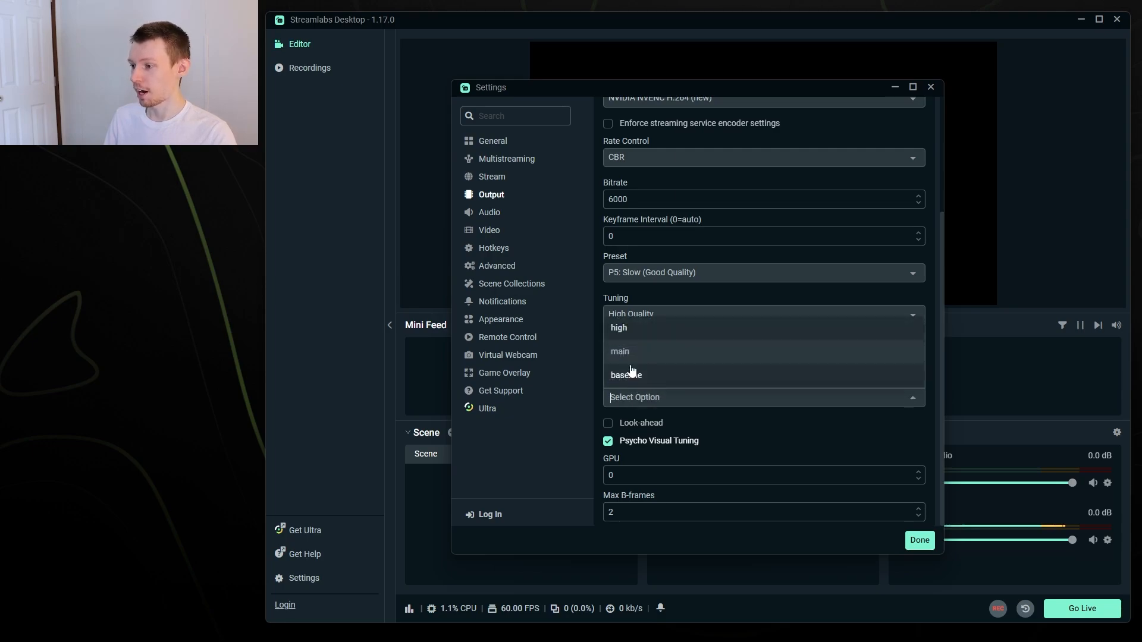
left_click(600, 346)
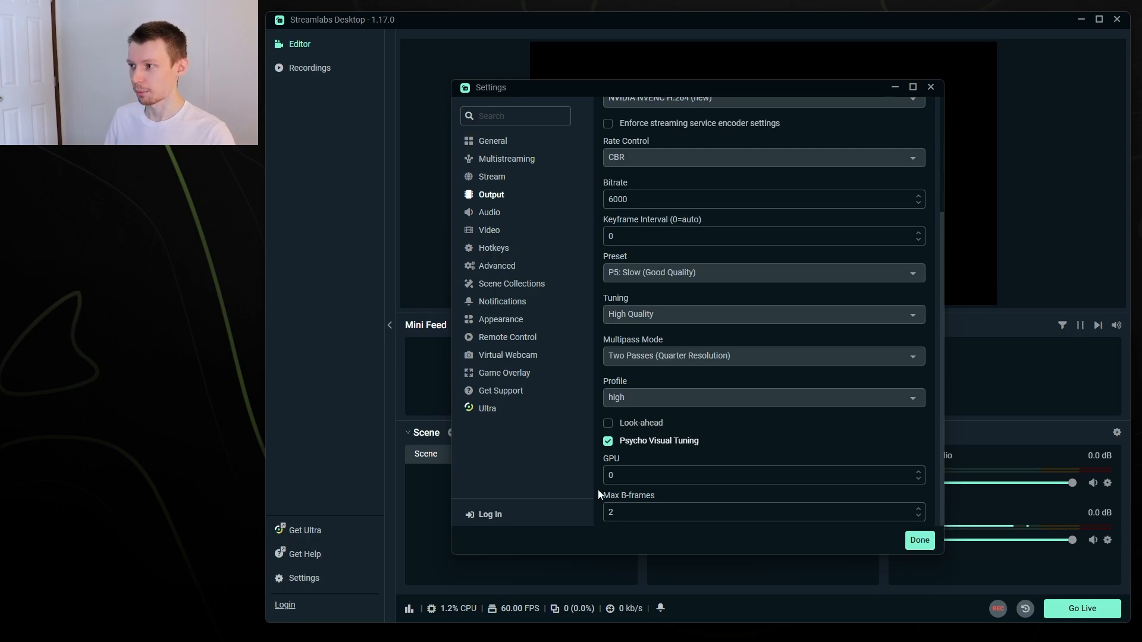
Open the advanced recording output settings and review the available recording encoders.
scroll(672, 191, "up", 3)
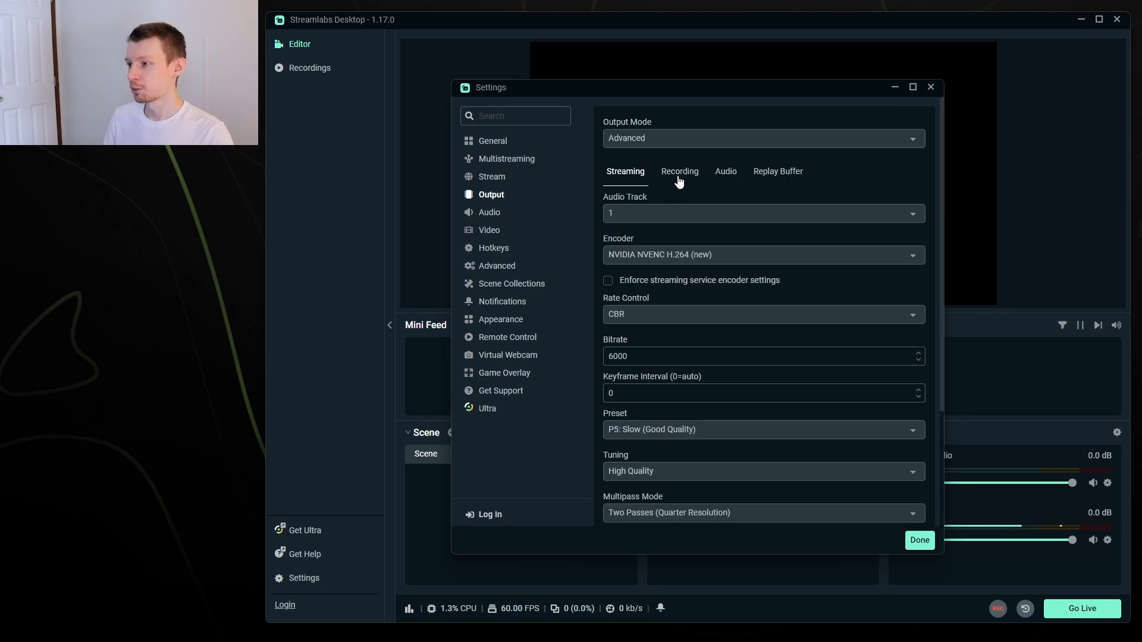
left_click(676, 178)
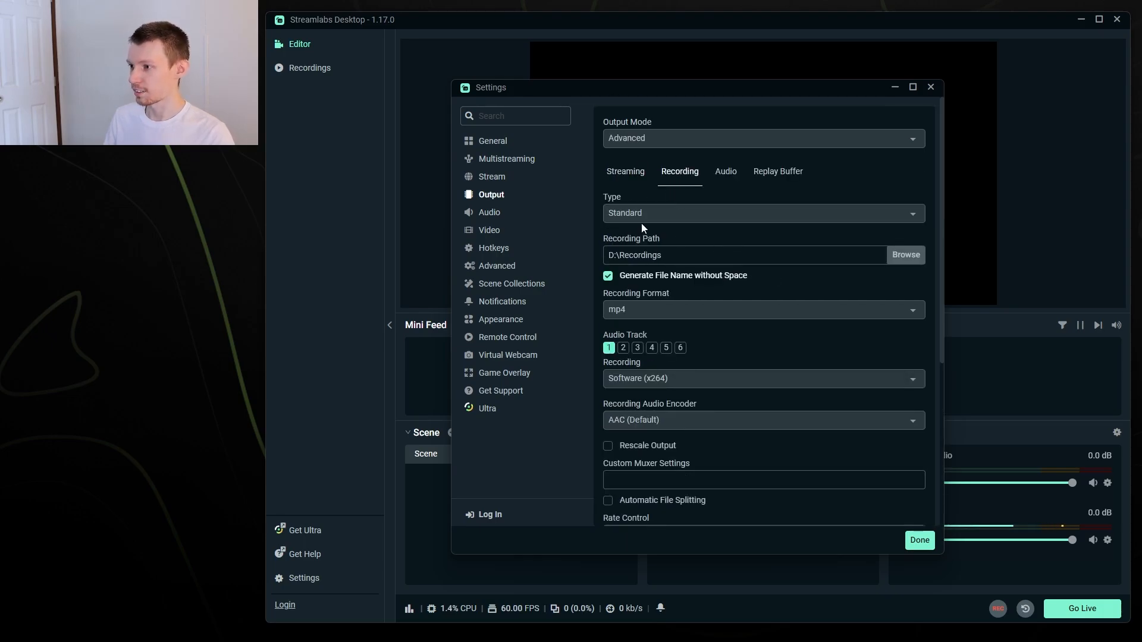
left_click_drag(940, 233, 939, 289)
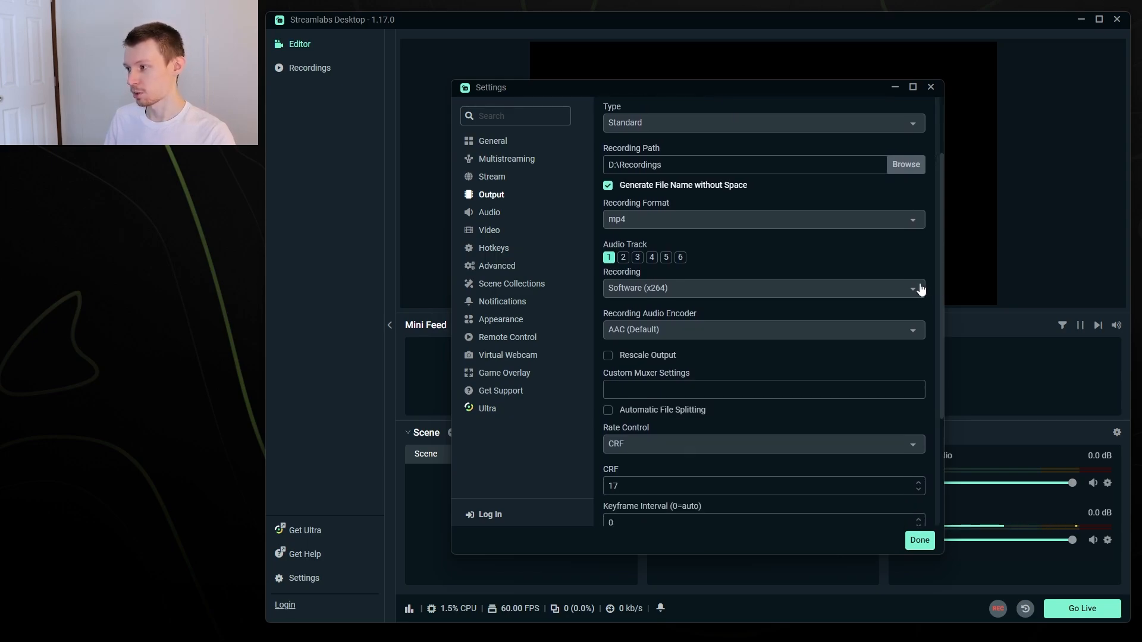
left_click(910, 289)
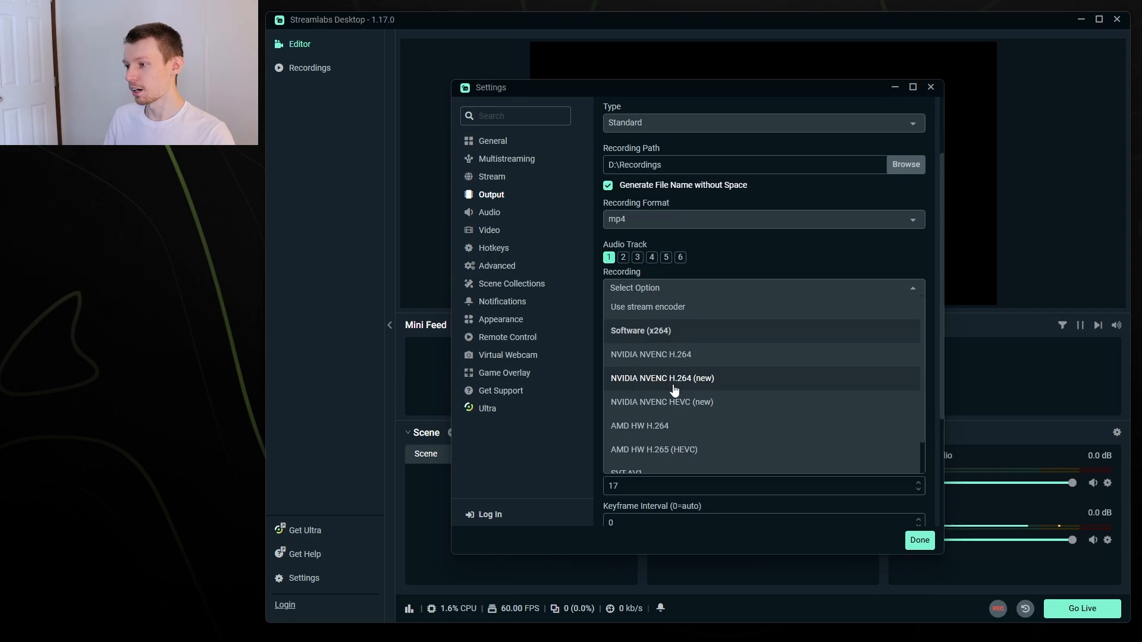
left_click(612, 291)
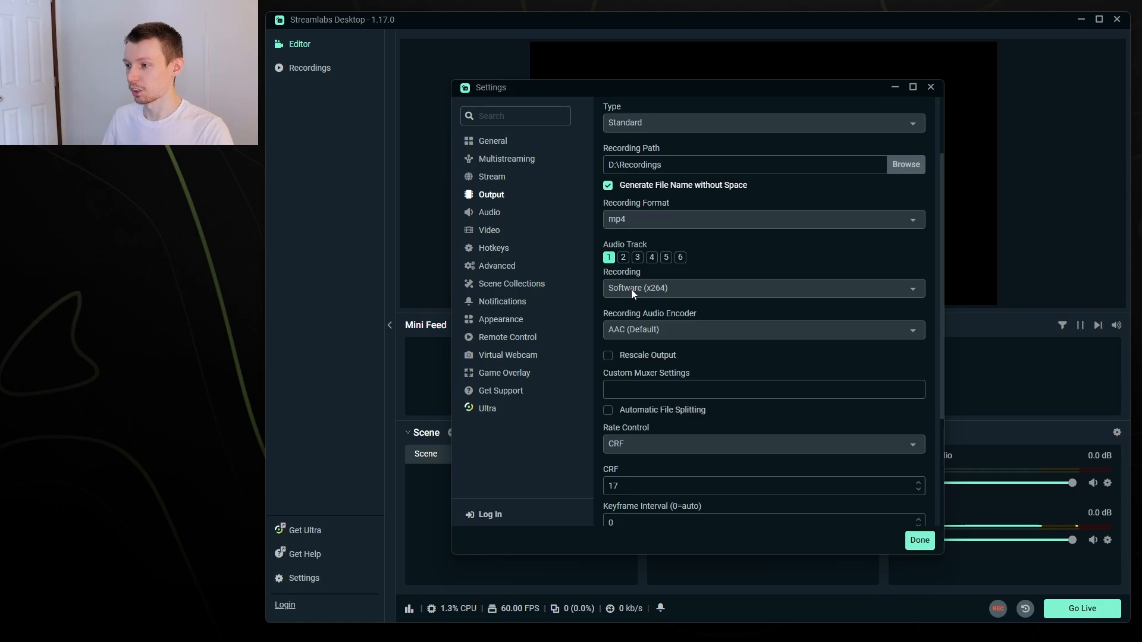
left_click(608, 292)
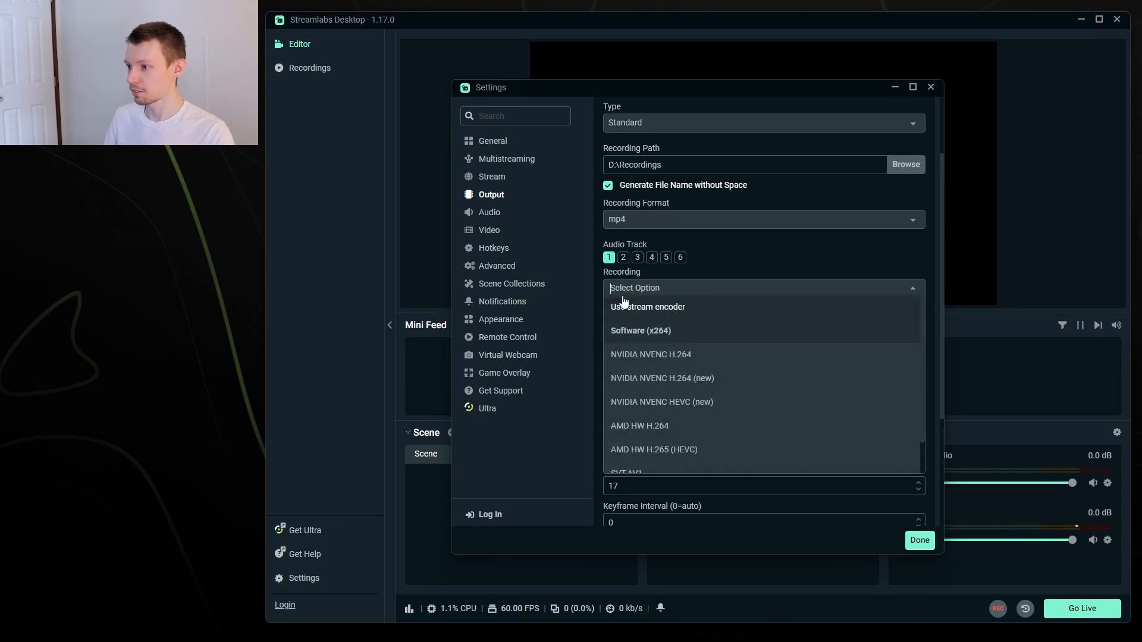
left_click(598, 330)
Choose CRF as the rate control for the advanced recording output.
scroll(598, 331, "down", 1)
scroll(598, 330, "down", 1)
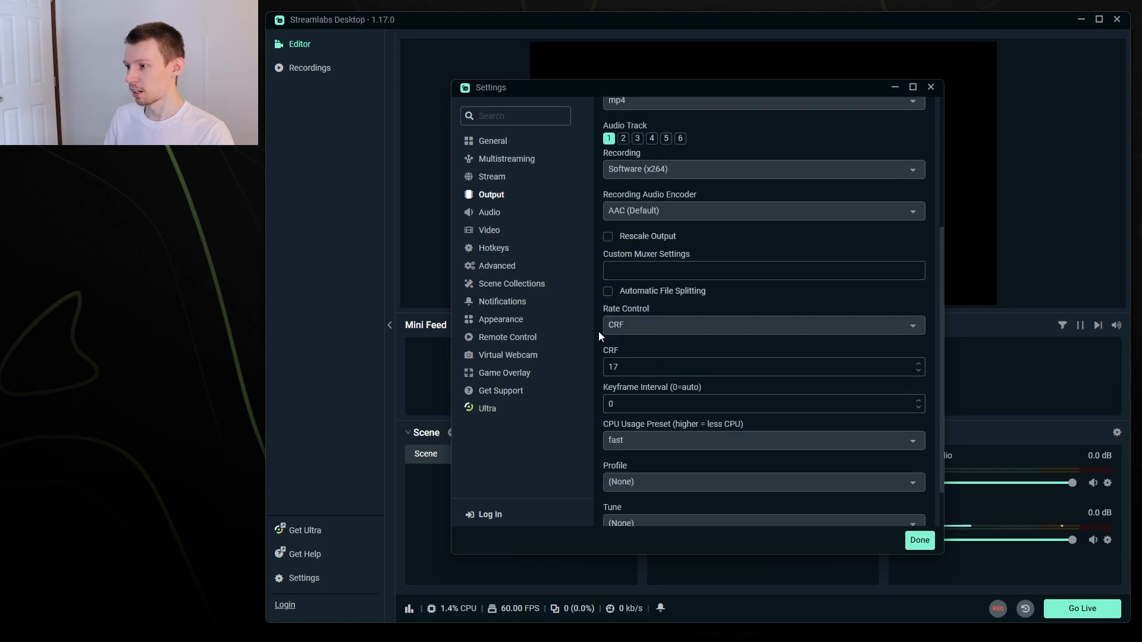
scroll(598, 330, "up", 1)
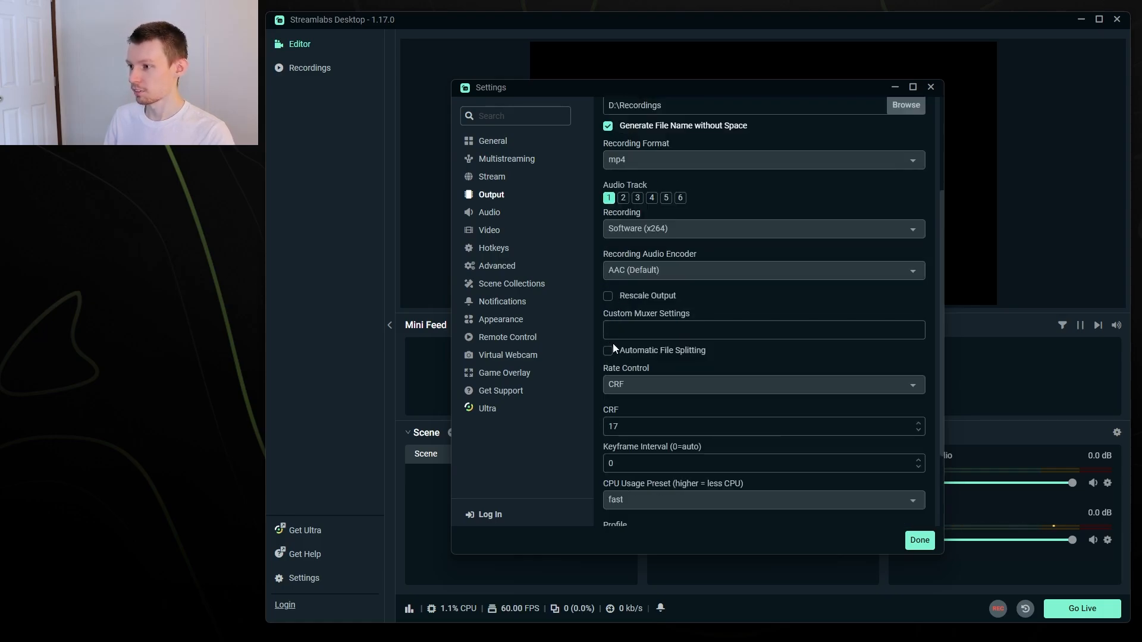
scroll(602, 351, "down", 2)
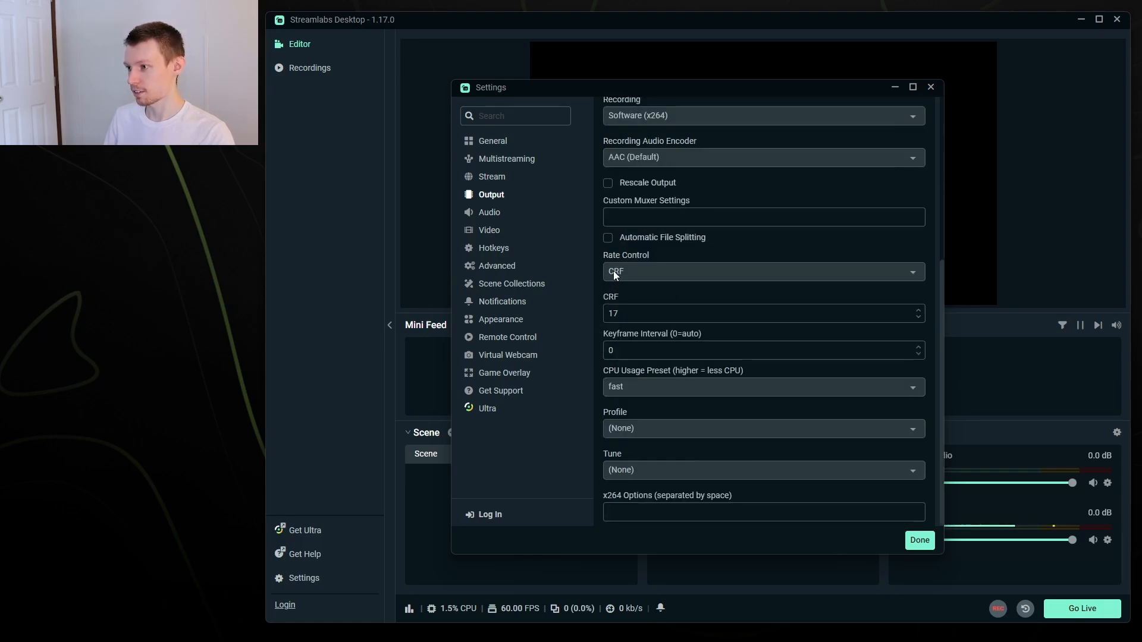
left_click(620, 273)
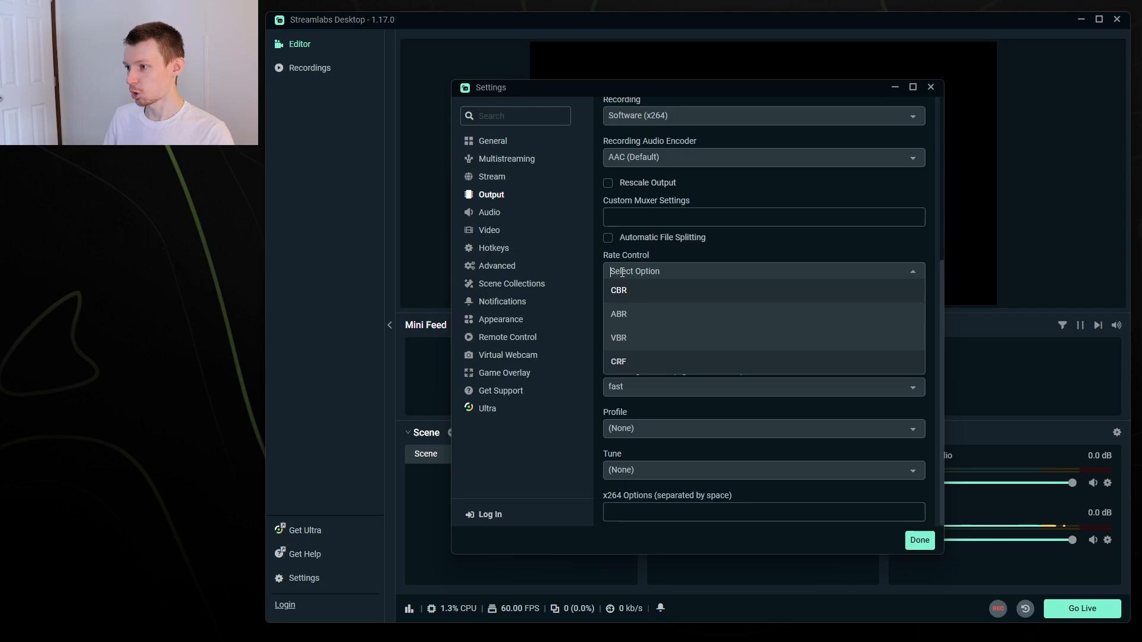
left_click(616, 364)
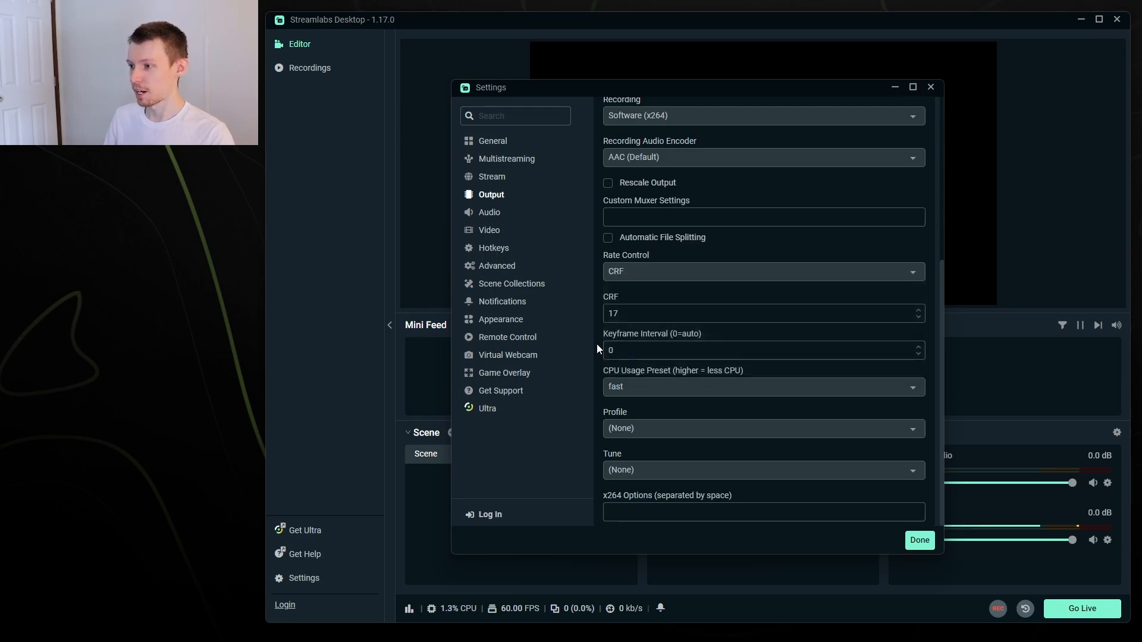
Examine the CRF value and the CPU usage presets for the x264 recording encoder.
left_click(626, 314)
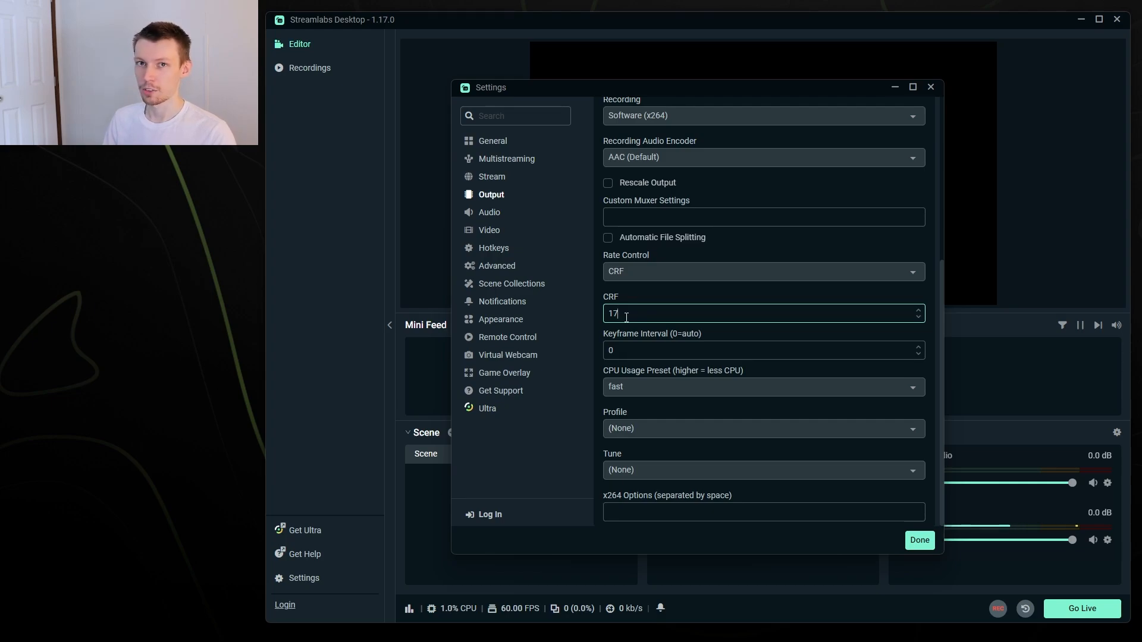
left_click(615, 336)
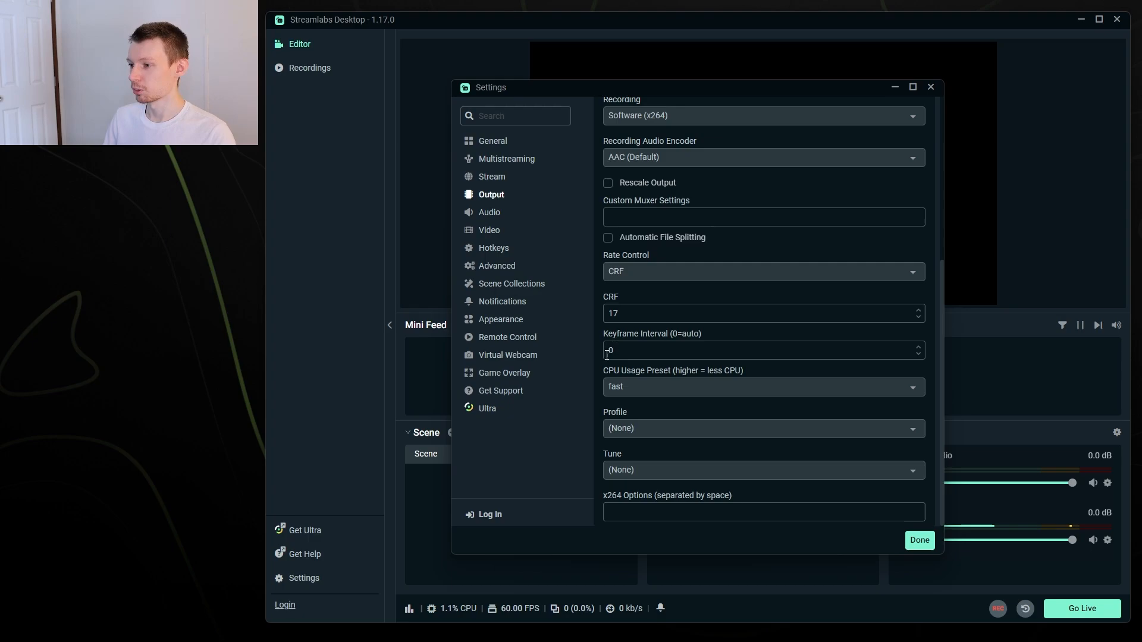
left_click(610, 387)
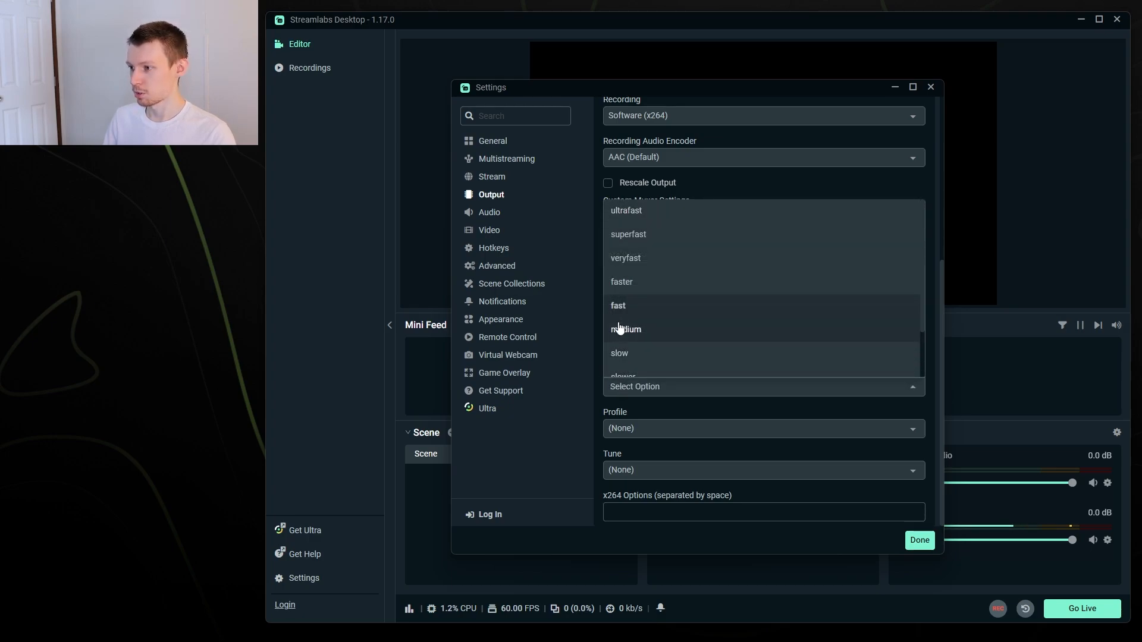
left_click(598, 395)
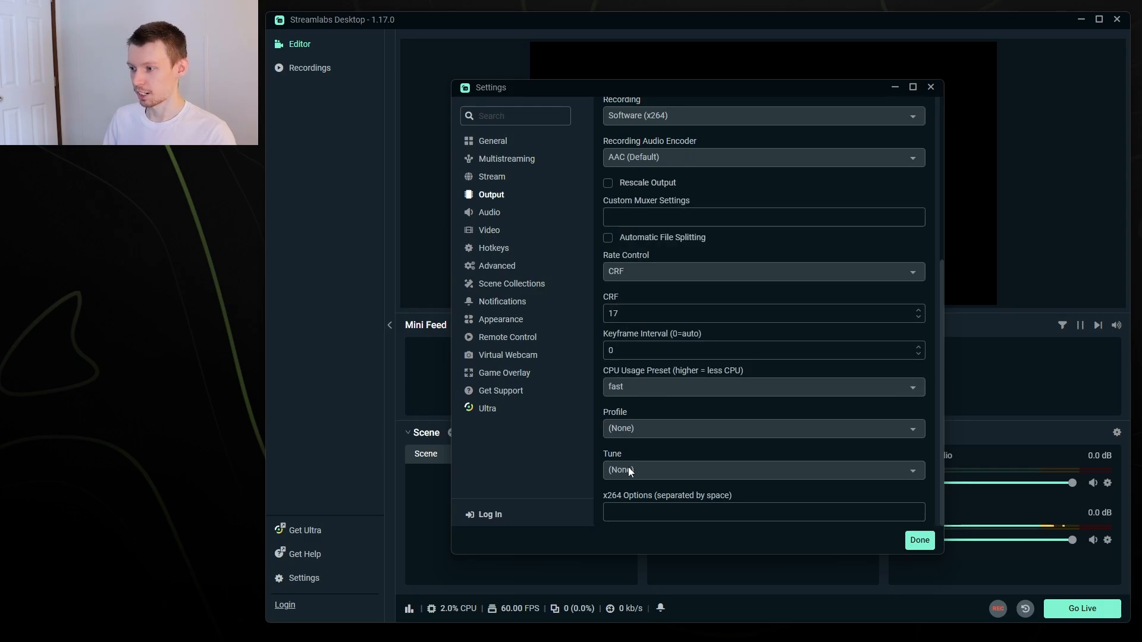
In the audio settings, set Desktop Audio Device 1 to SteelSeries Sonar - Gaming (SteelSeries Sonar Virtual Audio Device).
scroll(601, 445, "up", 5)
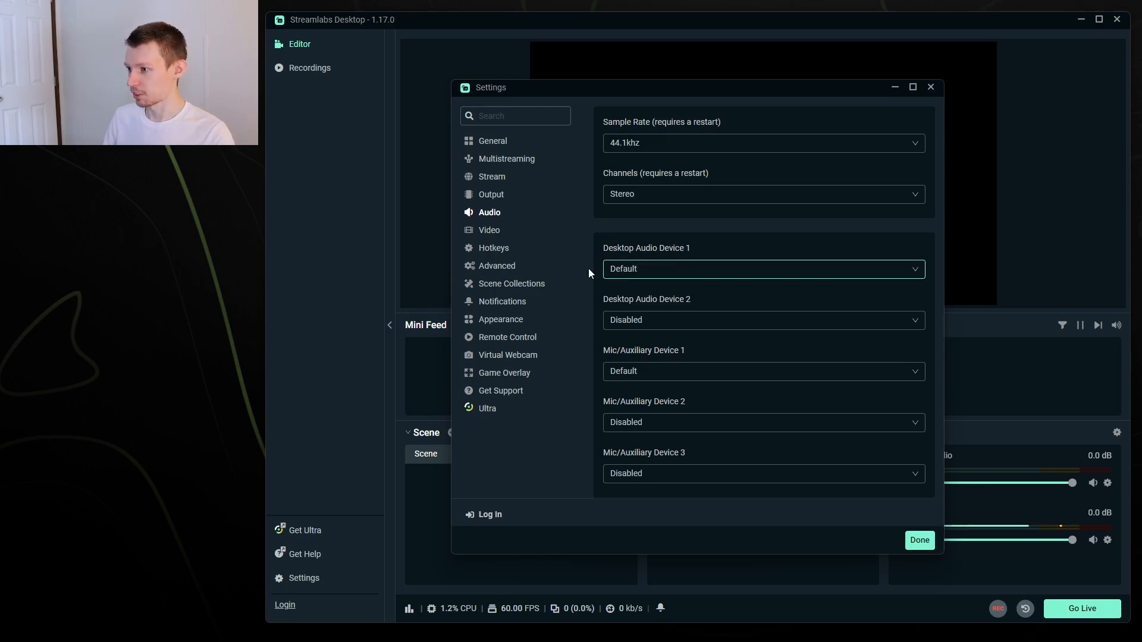
left_click(635, 273)
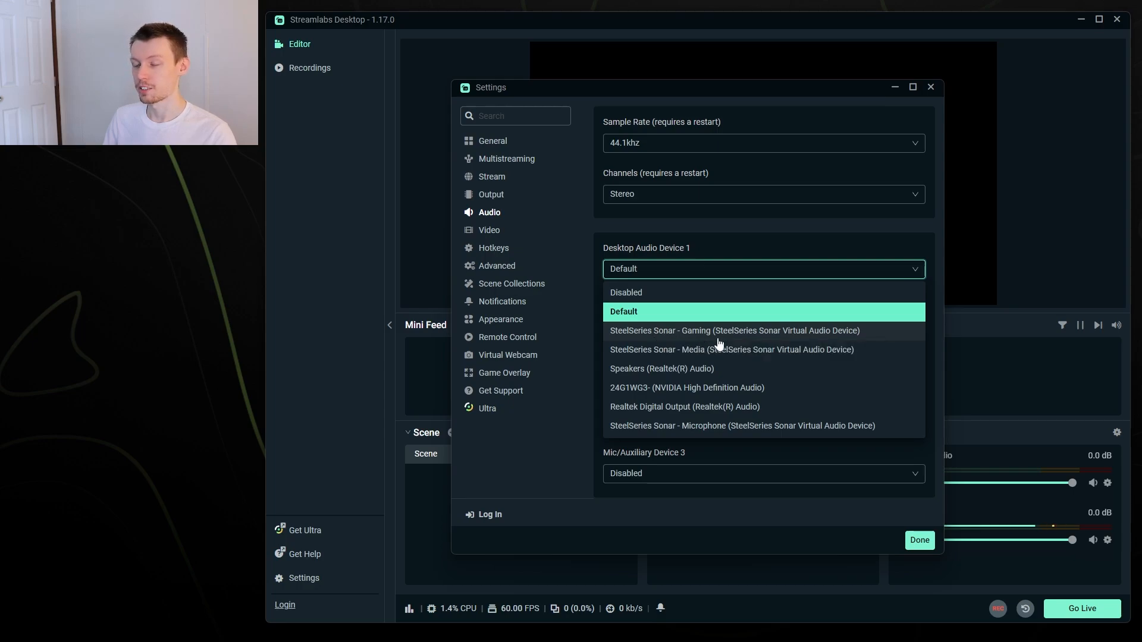
left_click(660, 332)
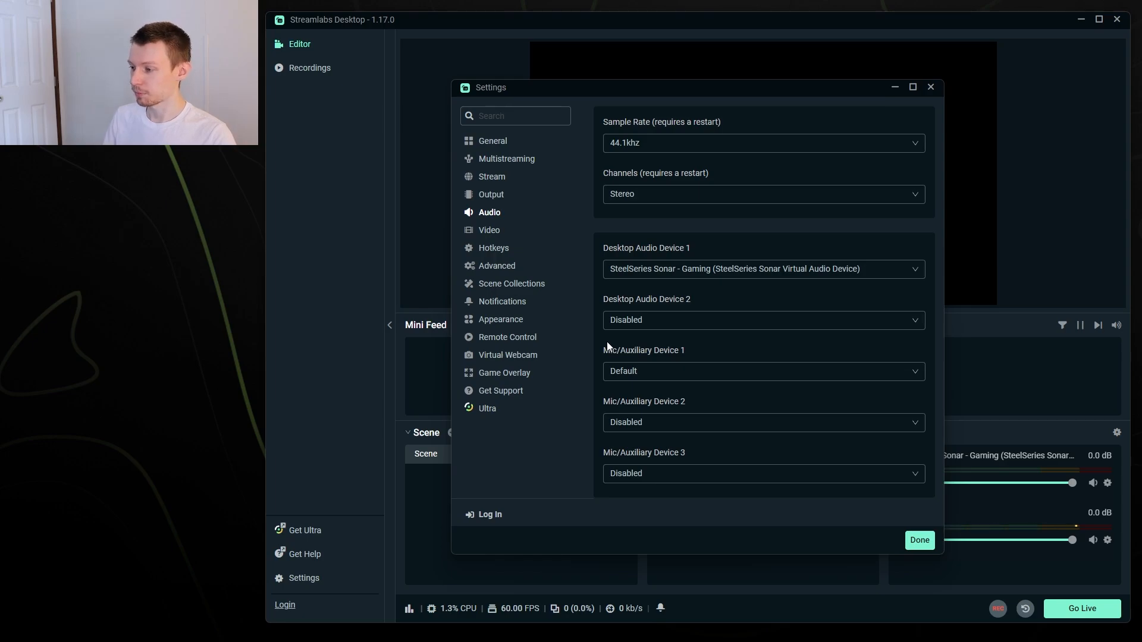
Set Mic/Auxiliary Device 1 to Analogue 1 + 2 (Focusrite USB Audio).
left_click(634, 374)
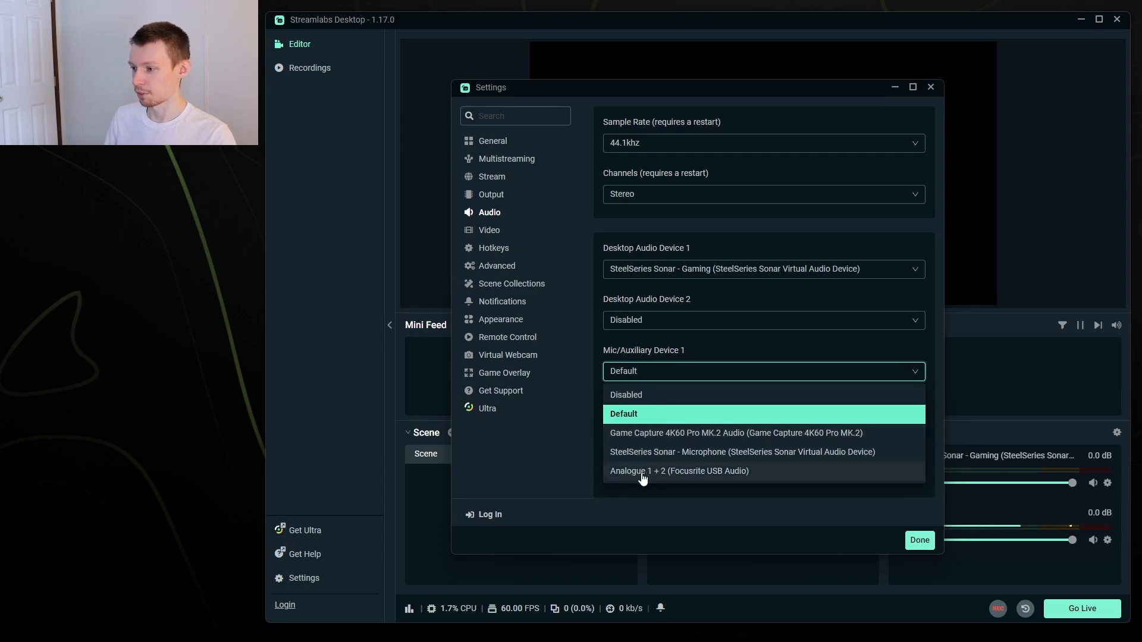
left_click(666, 473)
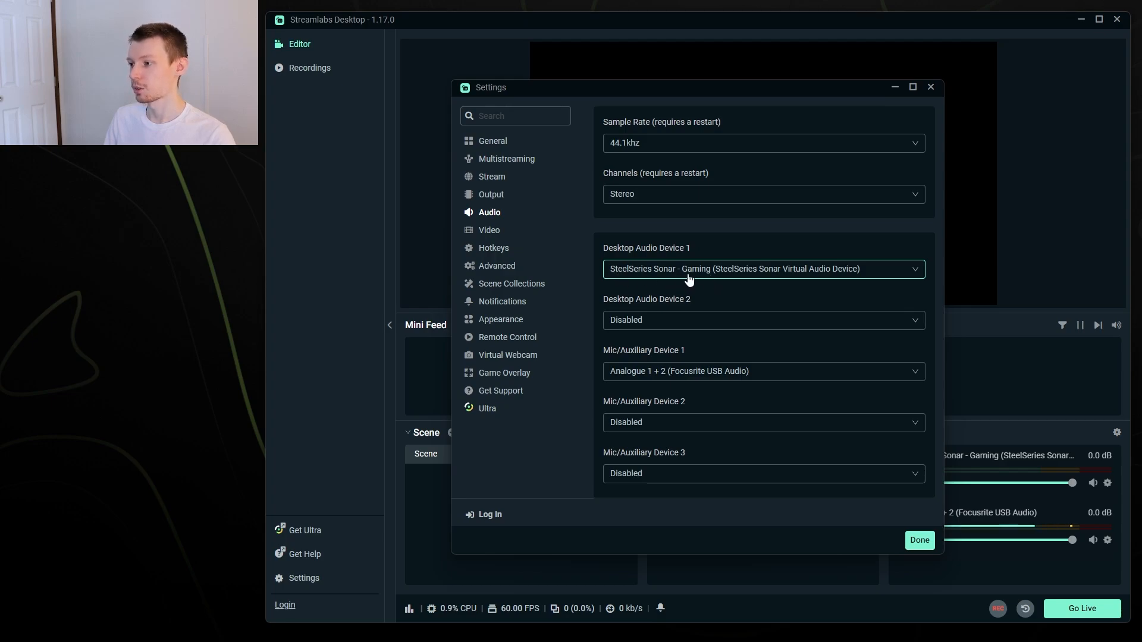
left_click(635, 376)
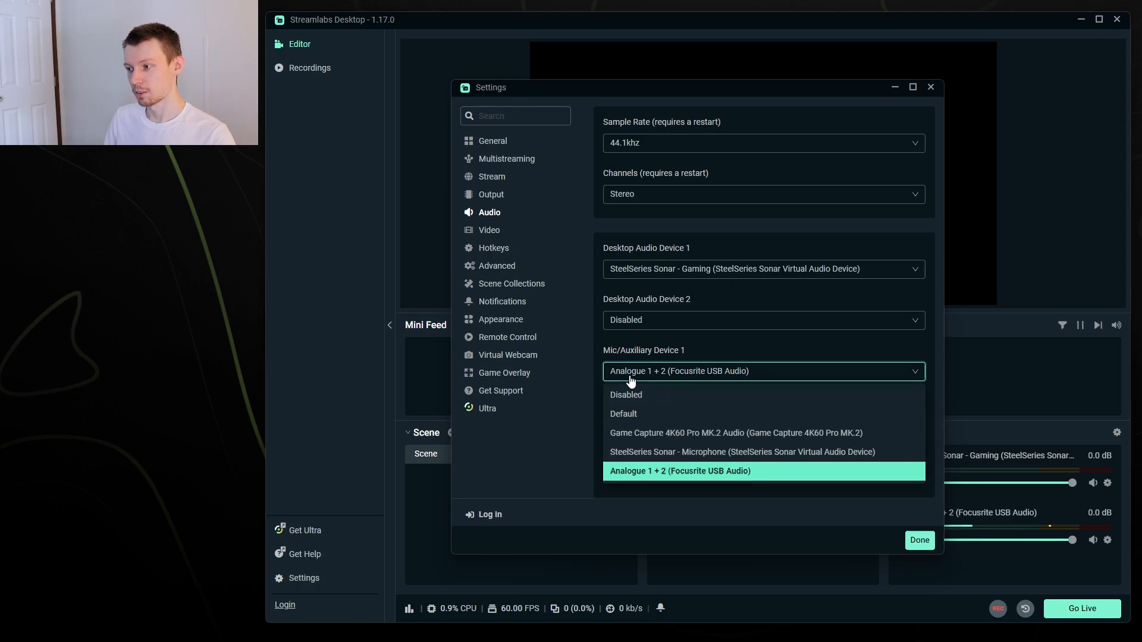
left_click(648, 474)
Try Default as Mic/Auxiliary Device 1, and return it to Analogue 1 + 2 (Focusrite USB Audio).
left_click(642, 376)
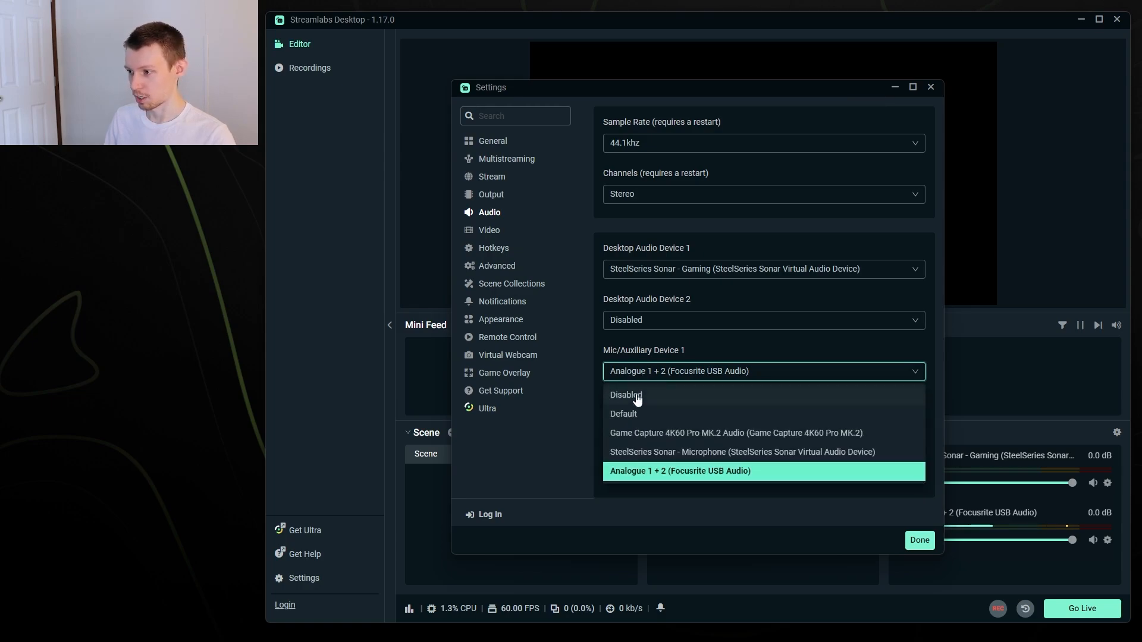
left_click(639, 414)
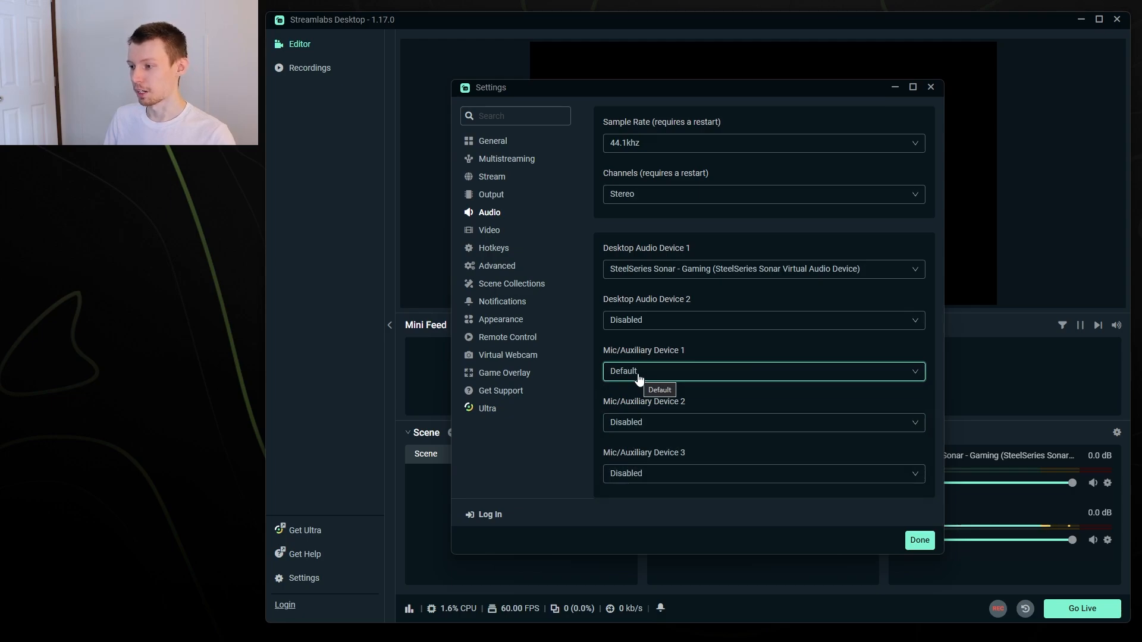
left_click(638, 377)
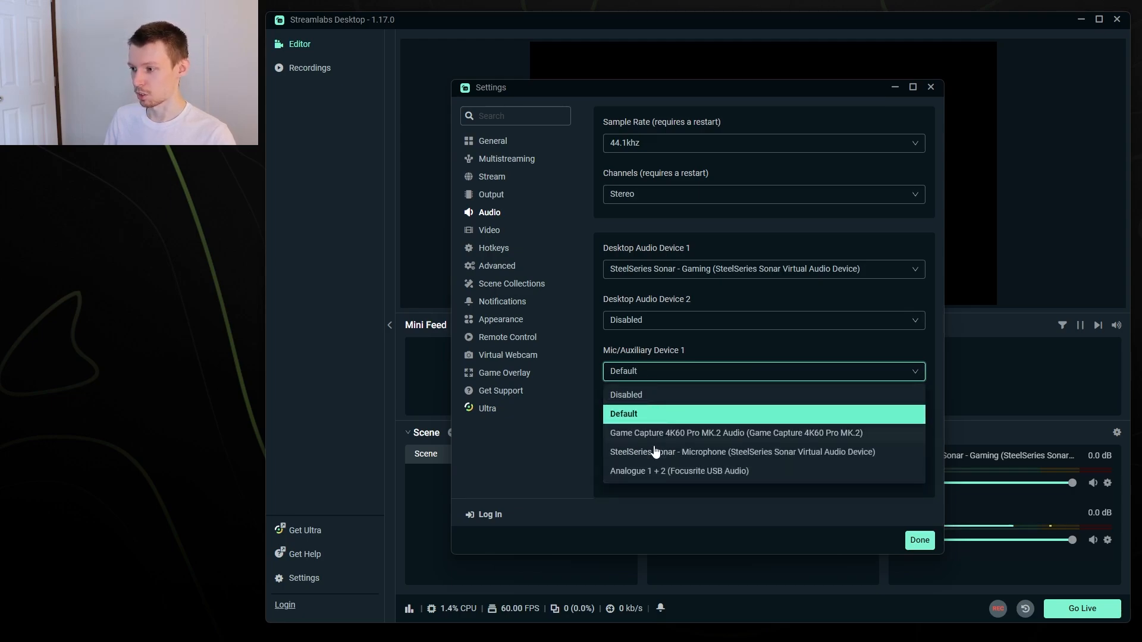
left_click(639, 471)
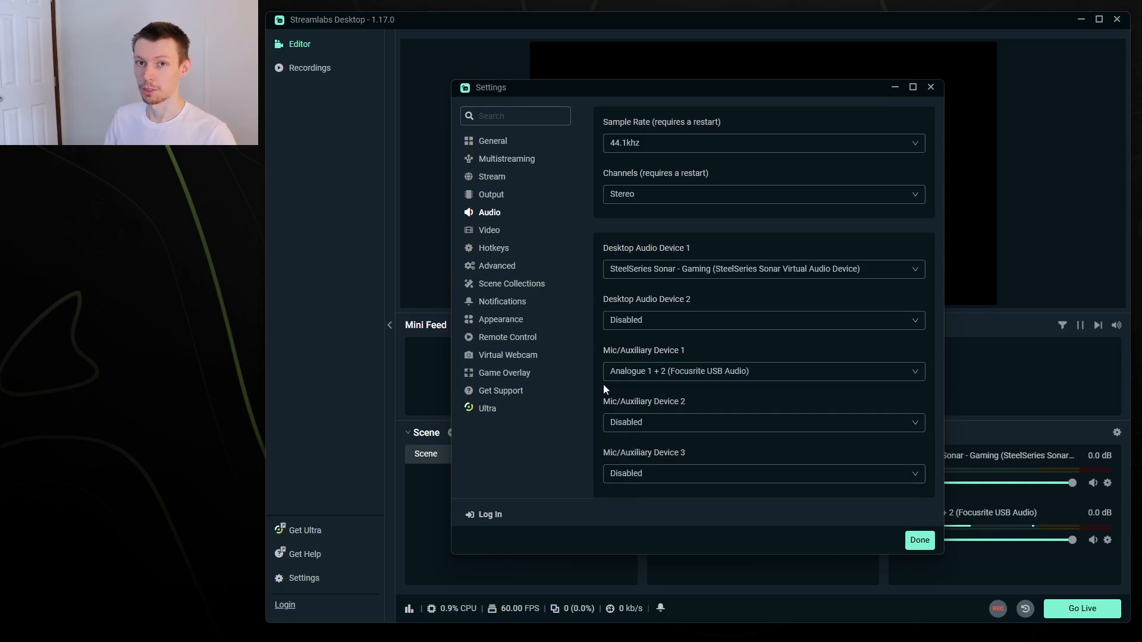
In the video settings, choose 1920x1080 for both the base canvas resolution and the output scaled resolution.
left_click(498, 232)
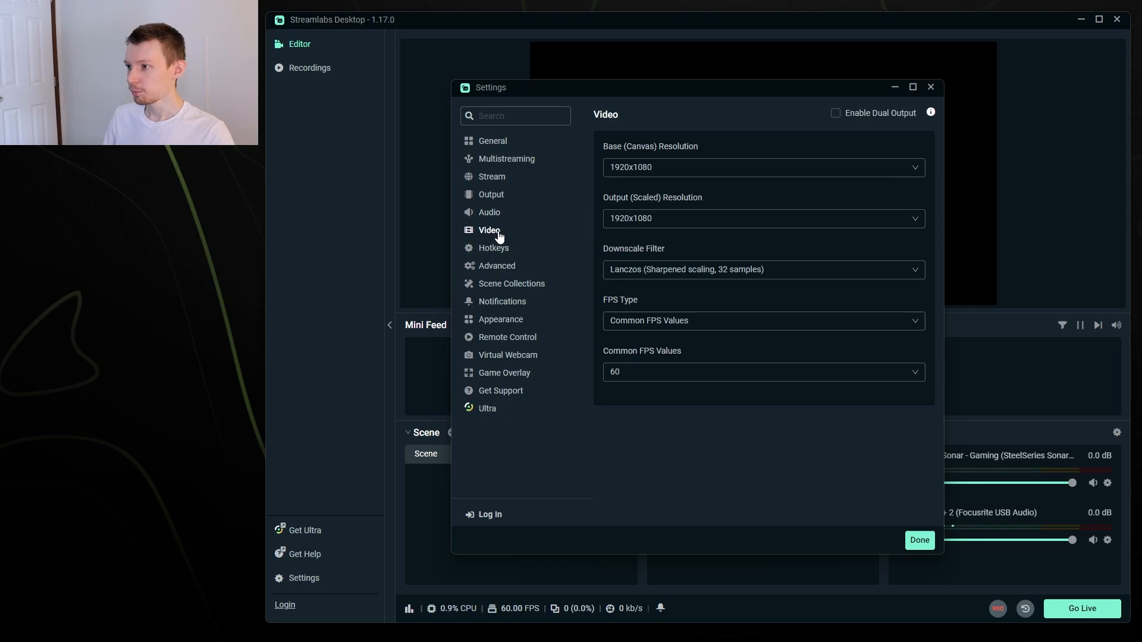
left_click(638, 173)
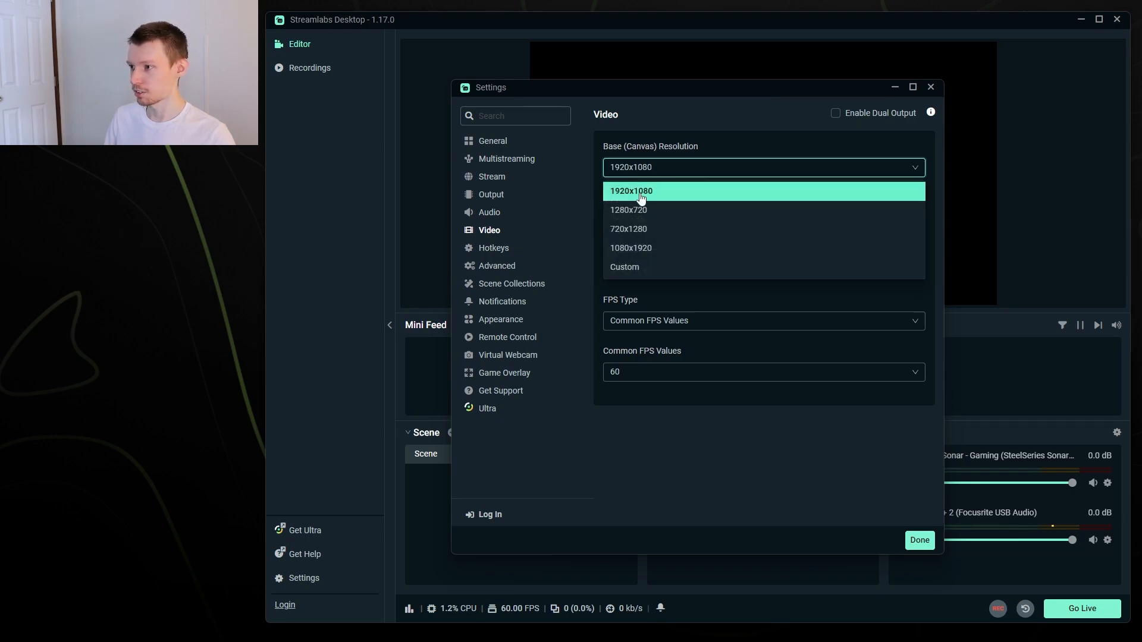
left_click(621, 193)
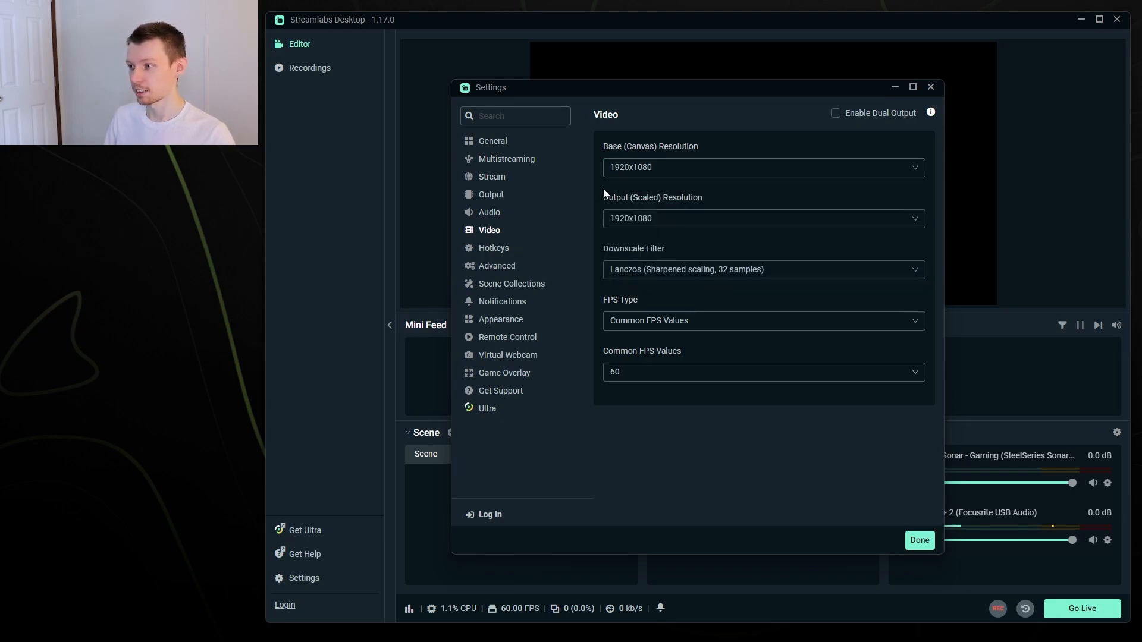
left_click(633, 221)
left_click(599, 225)
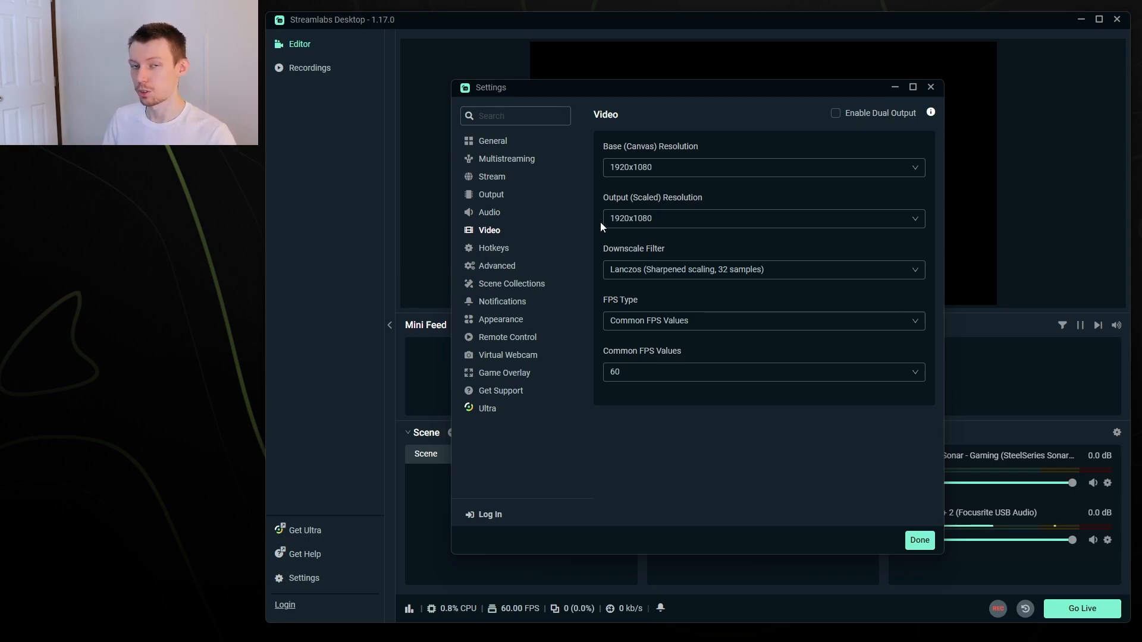
left_click(616, 168)
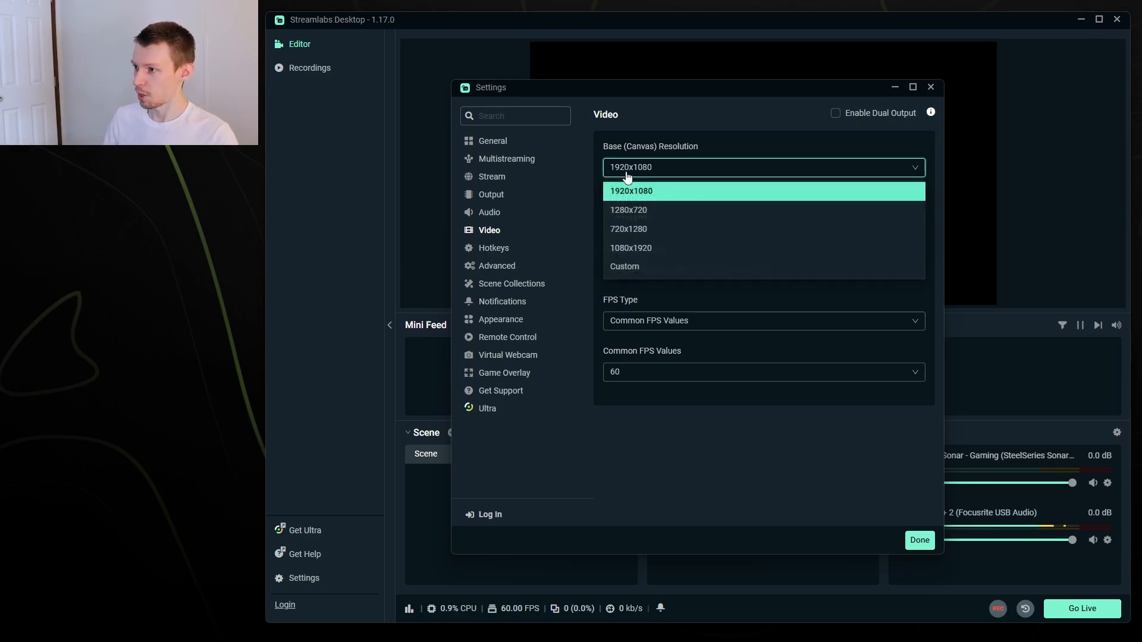
left_click(597, 172)
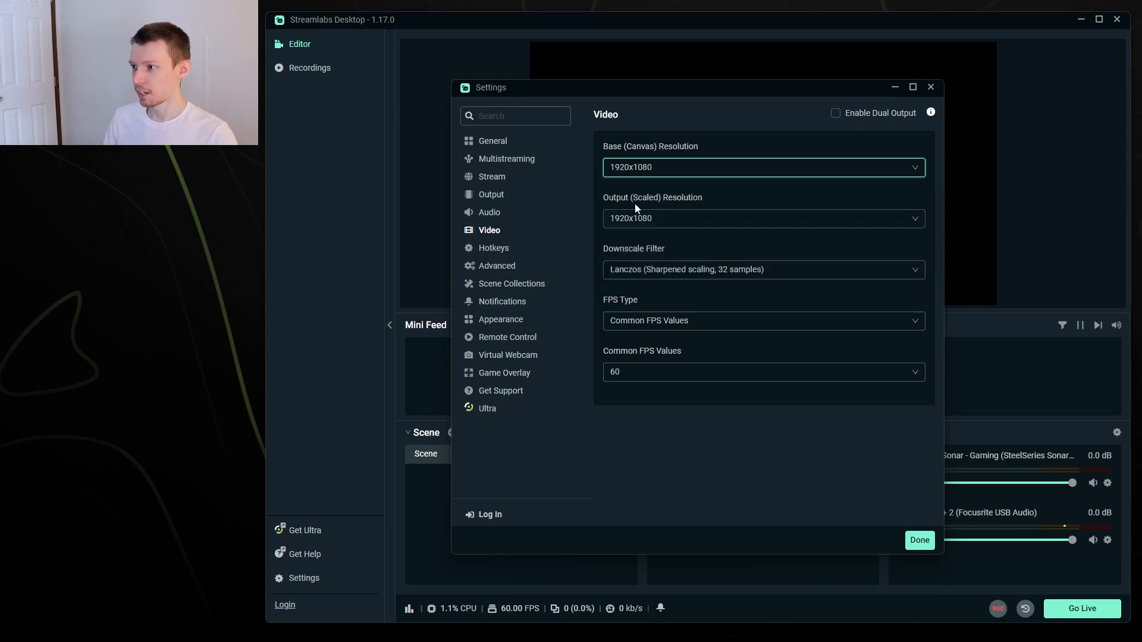
left_click(646, 224)
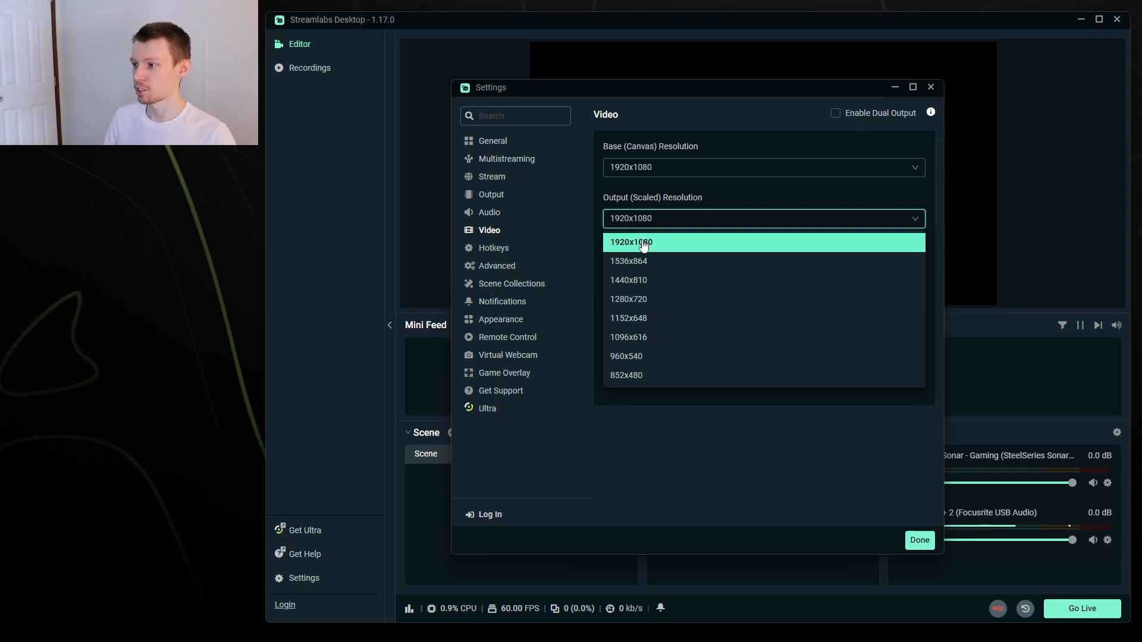
left_click(631, 242)
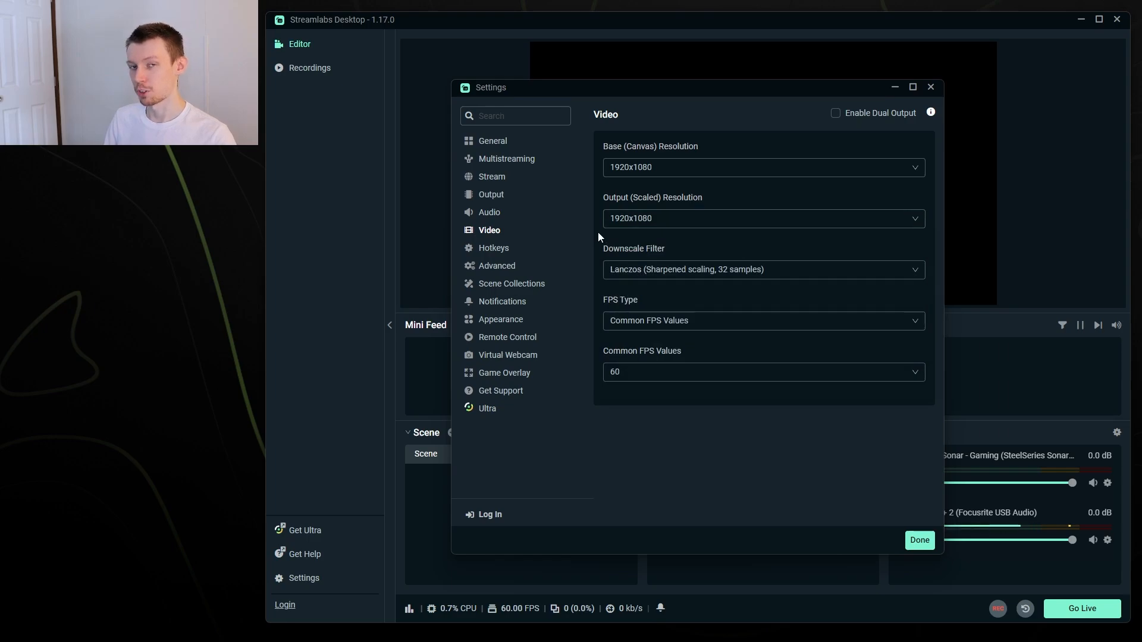
Try Bilinear as the downscale filter, and return it to Lanczos (Sharpened scaling, 32 samples).
left_click(633, 270)
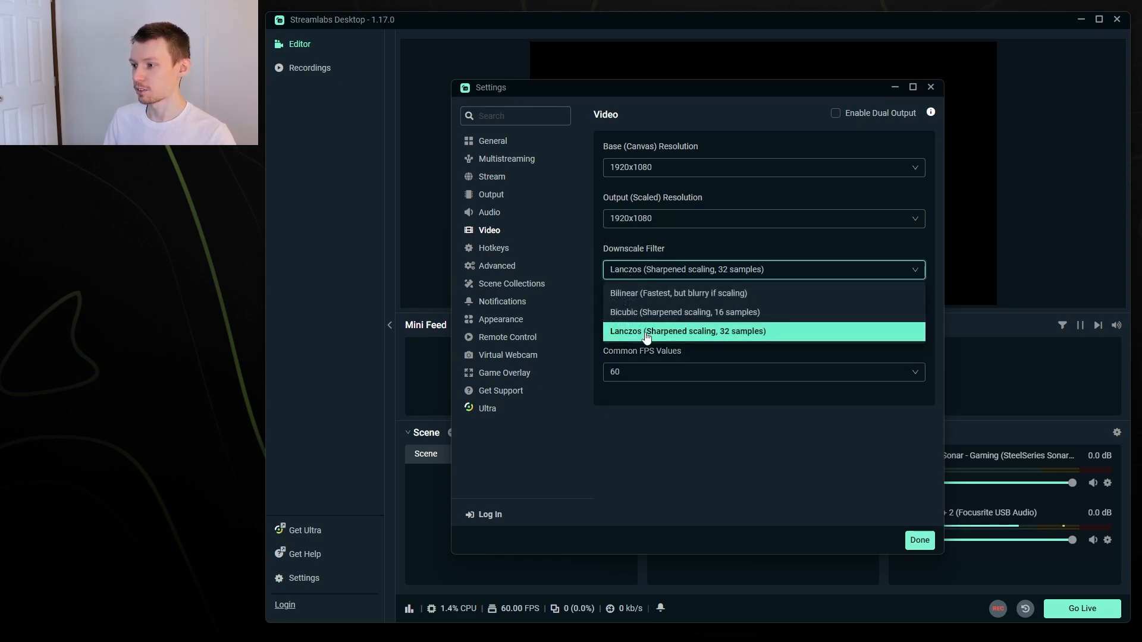
left_click(633, 292)
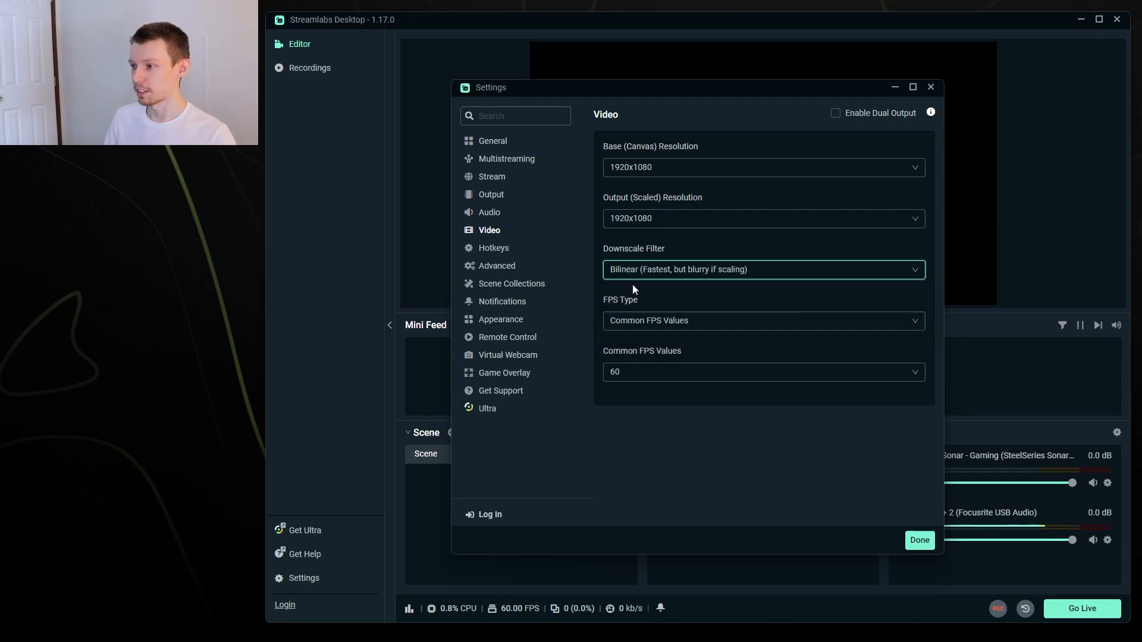
left_click(633, 275)
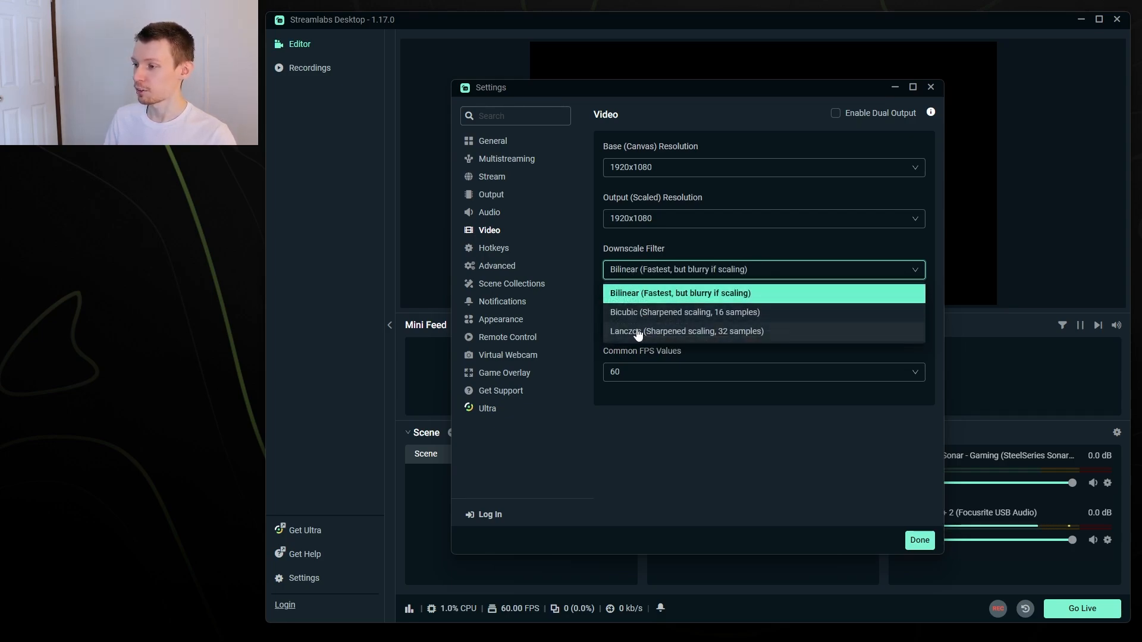
left_click(637, 332)
left_click(622, 275)
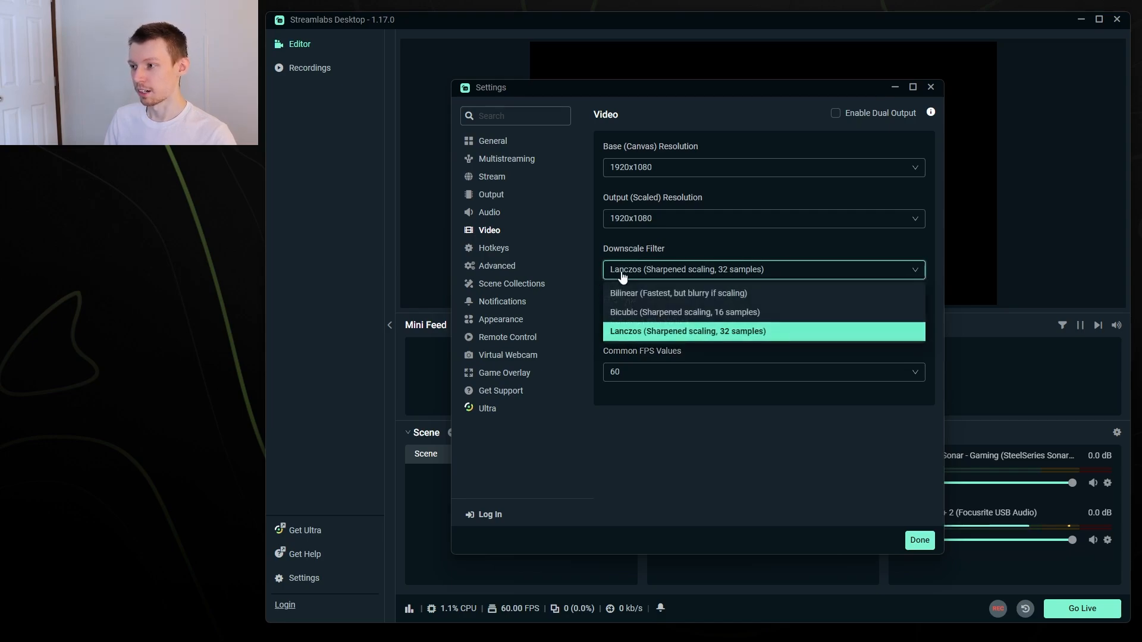
left_click(631, 333)
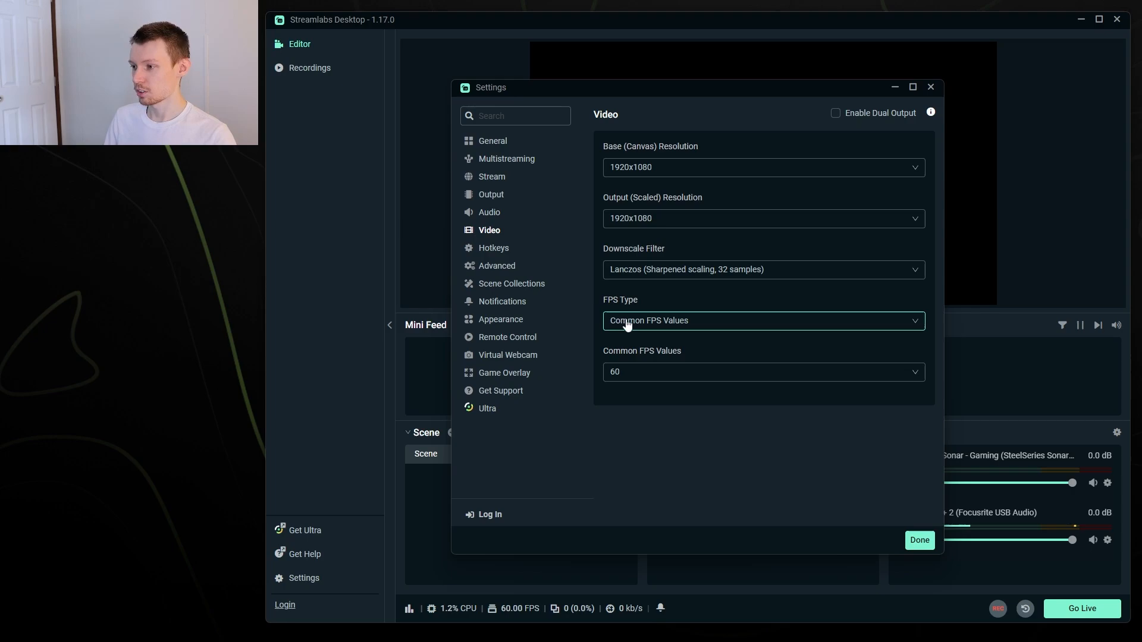
Try 30 as the common FPS value, and return it to 60.
left_click(632, 376)
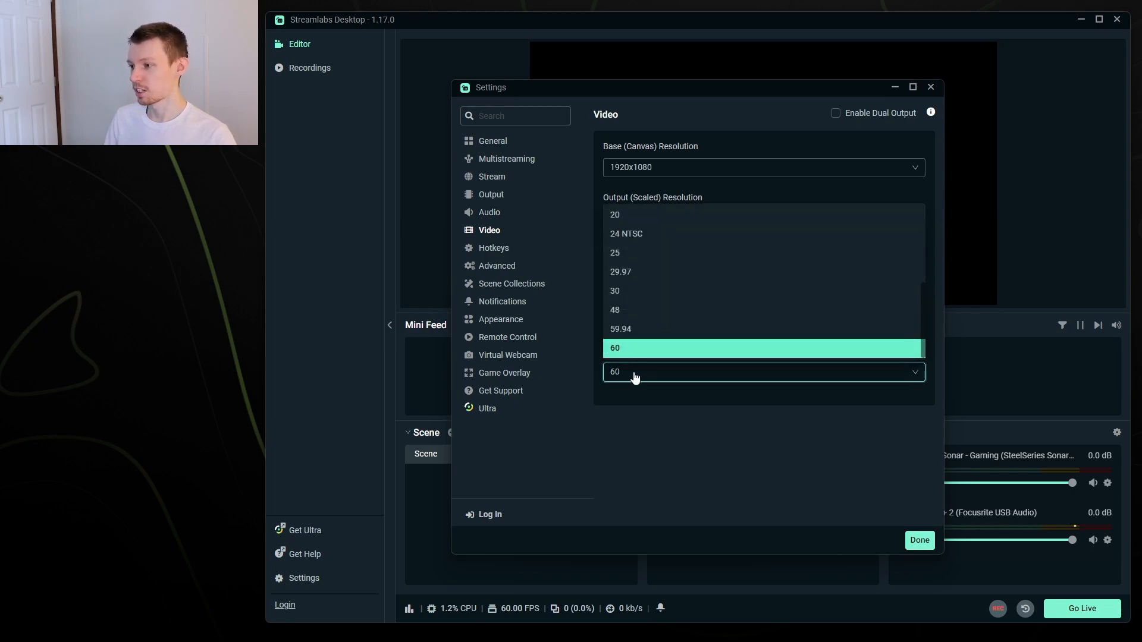
left_click(623, 293)
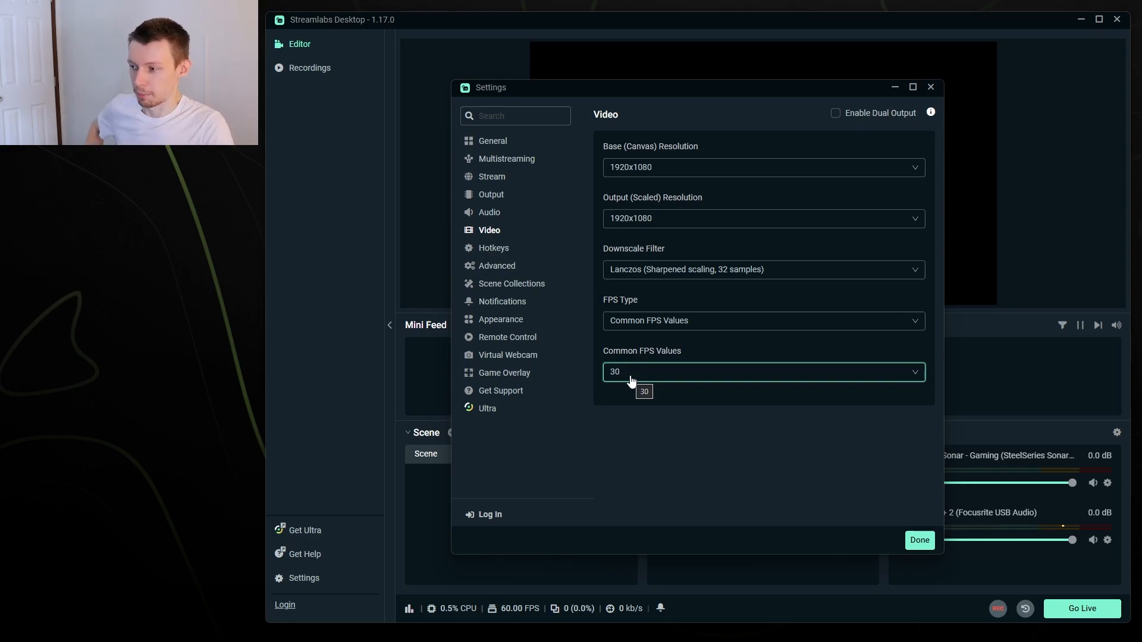
left_click(630, 378)
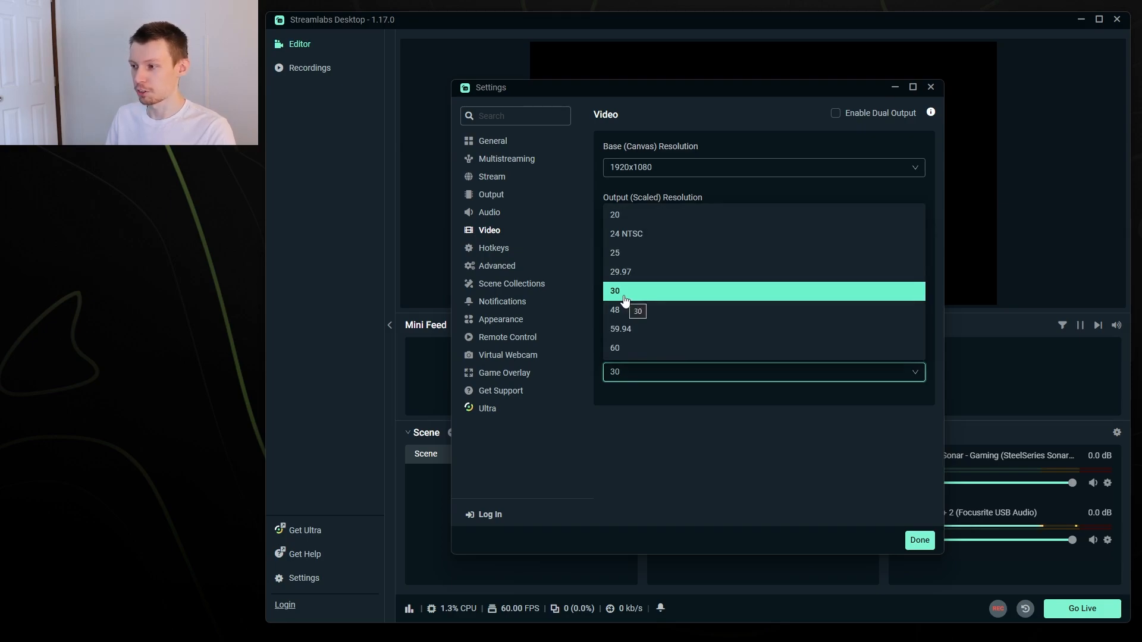
left_click(628, 350)
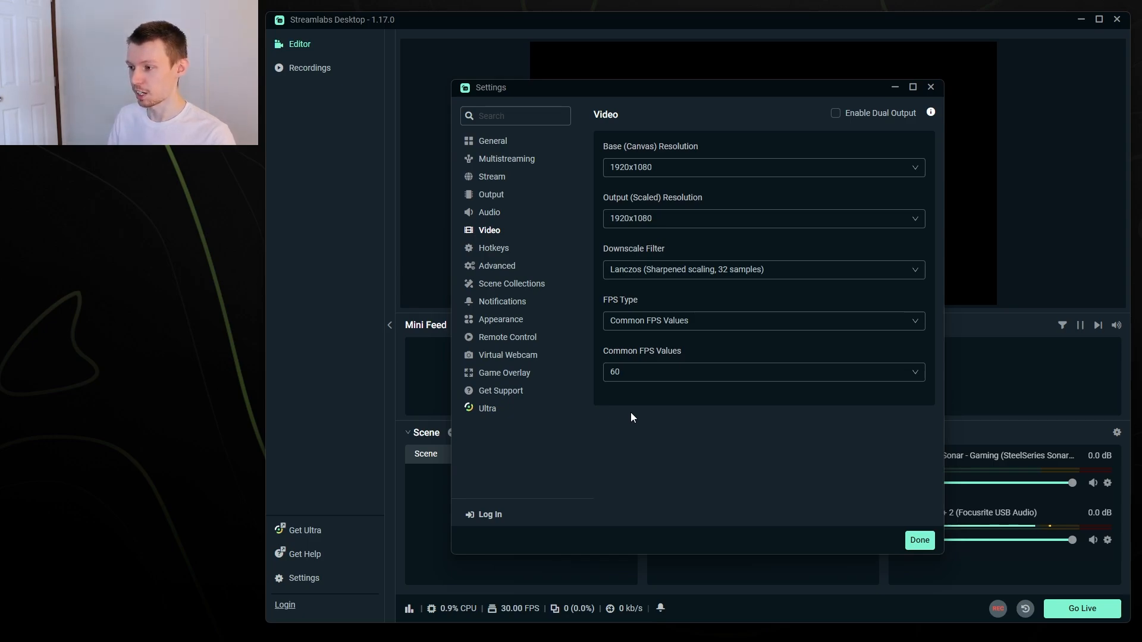
left_click(620, 375)
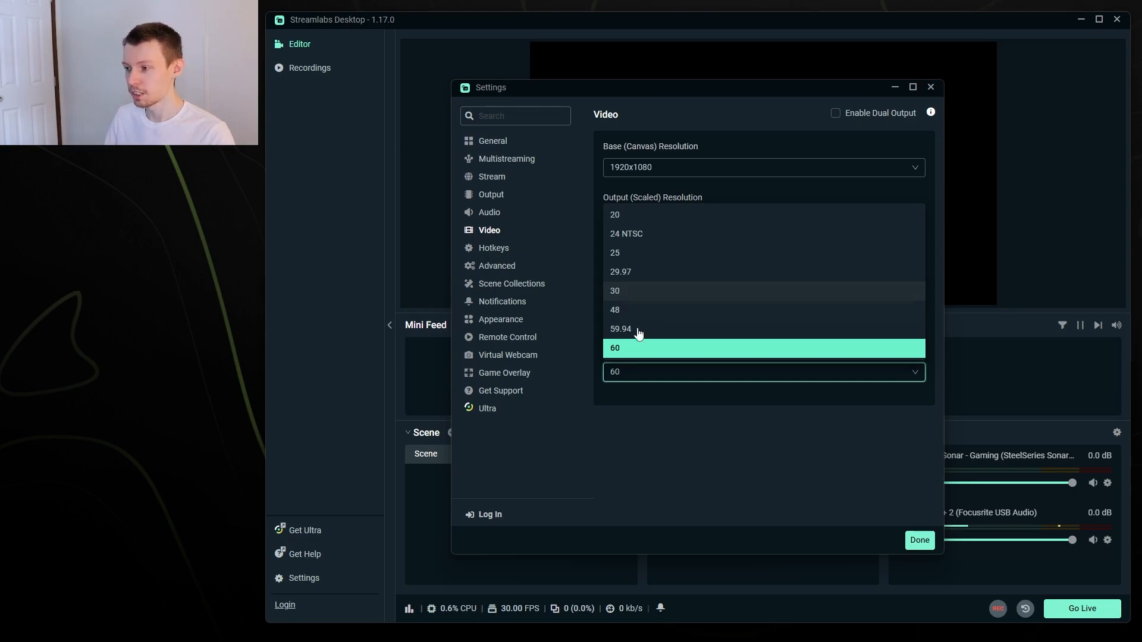
left_click(632, 352)
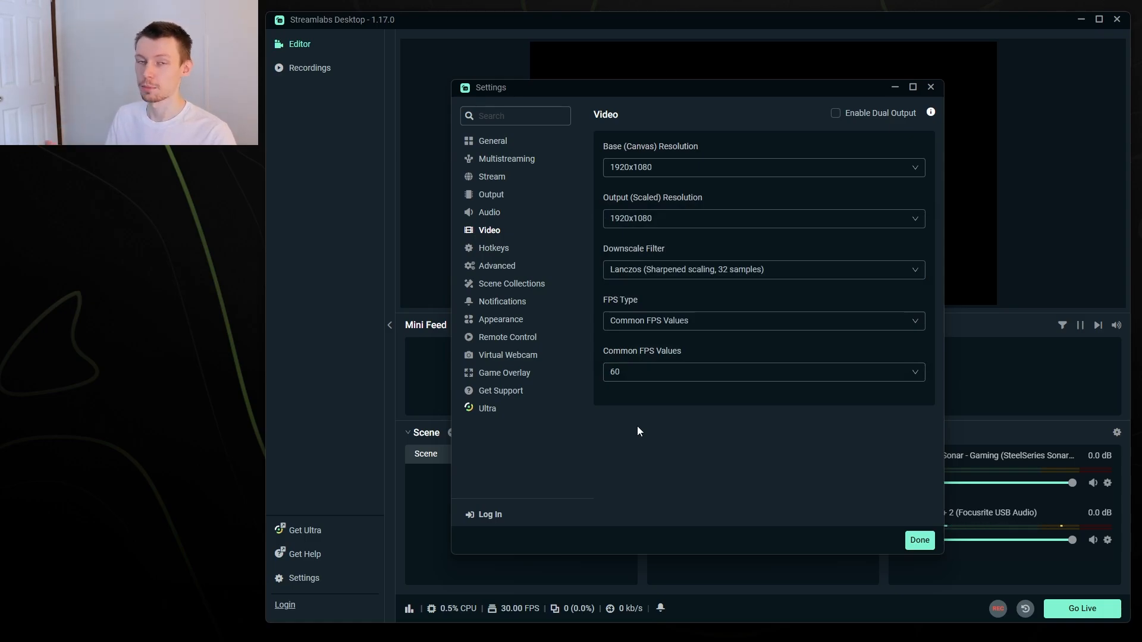
Examine the list of actions that can be bound in the hotkey settings.
left_click(495, 249)
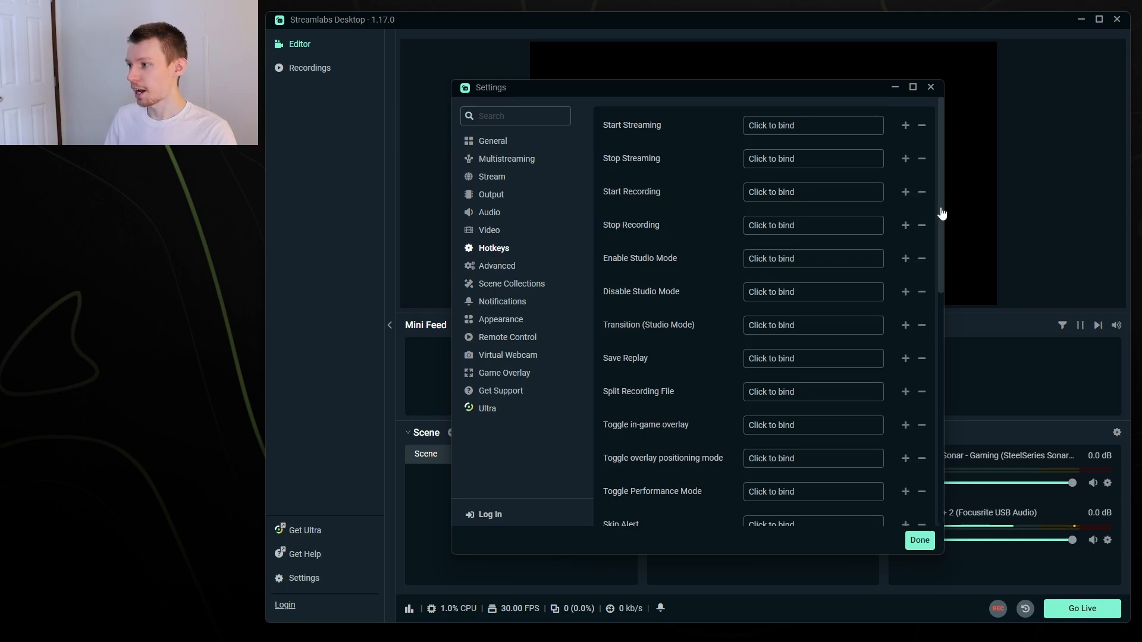
left_click_drag(941, 212, 939, 177)
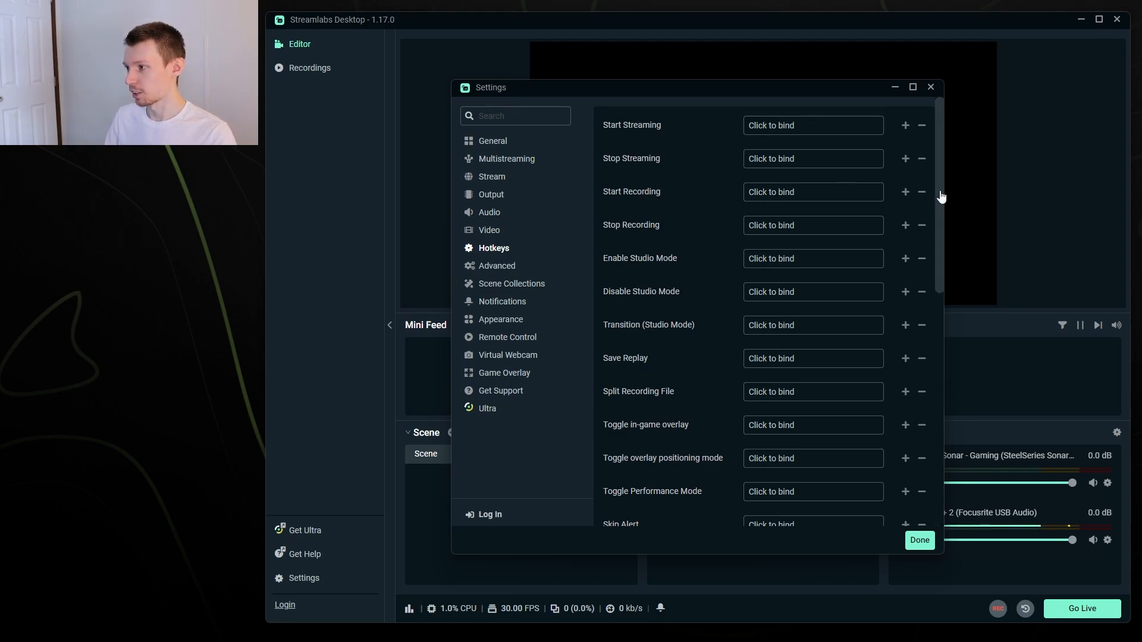
left_click_drag(940, 194, 929, 151)
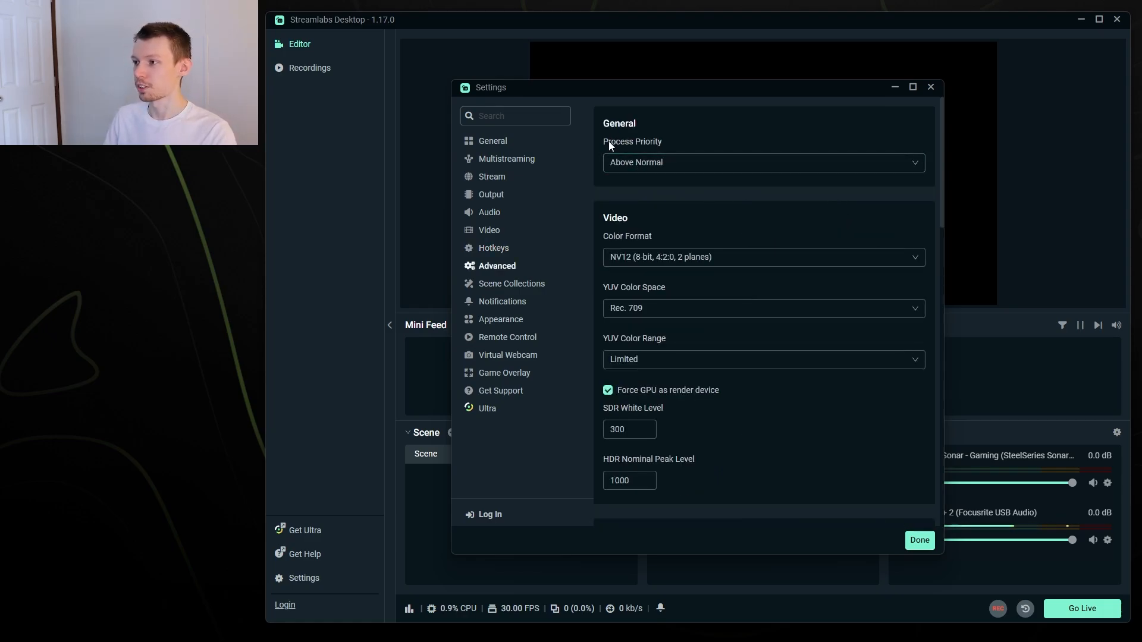
Examine the process priority options in the advanced settings.
left_click(645, 170)
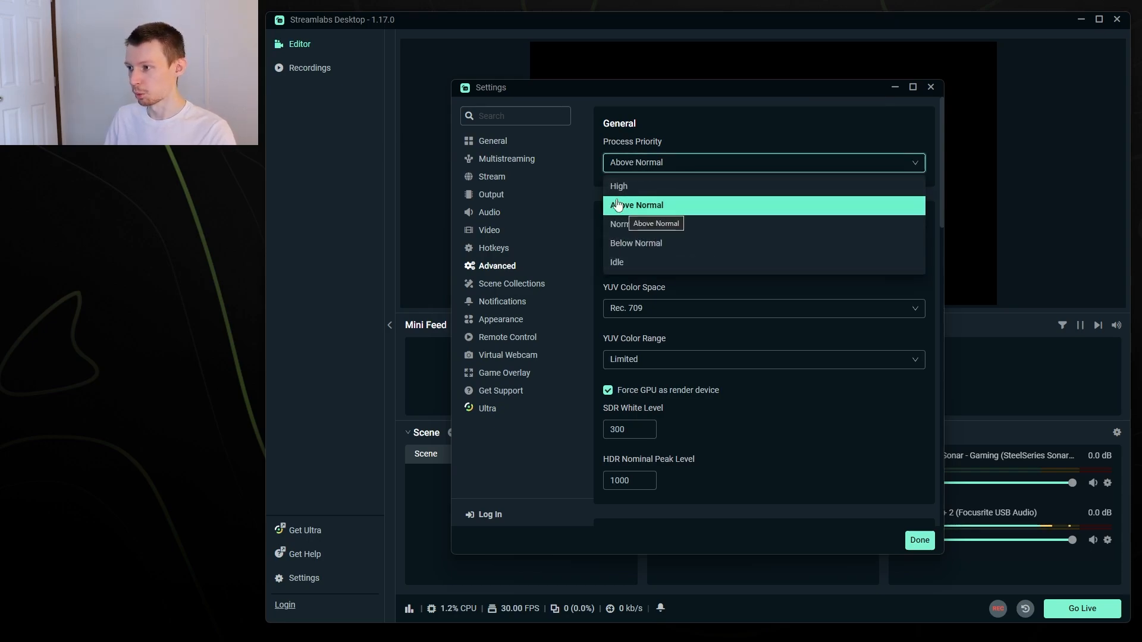
left_click(599, 202)
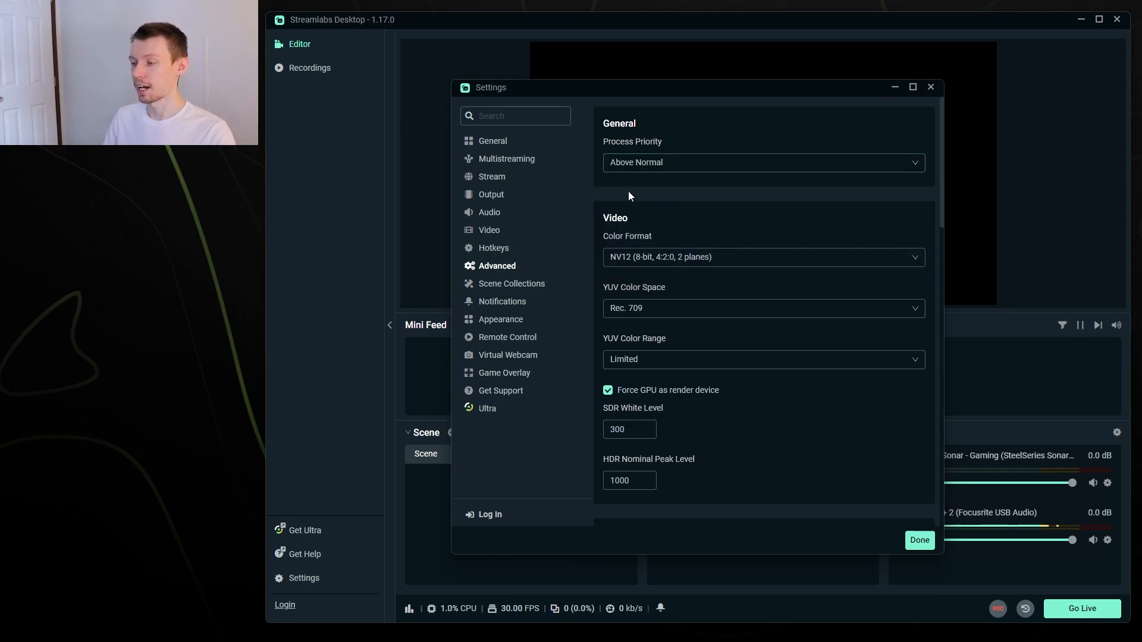
left_click_drag(735, 91, 718, 85)
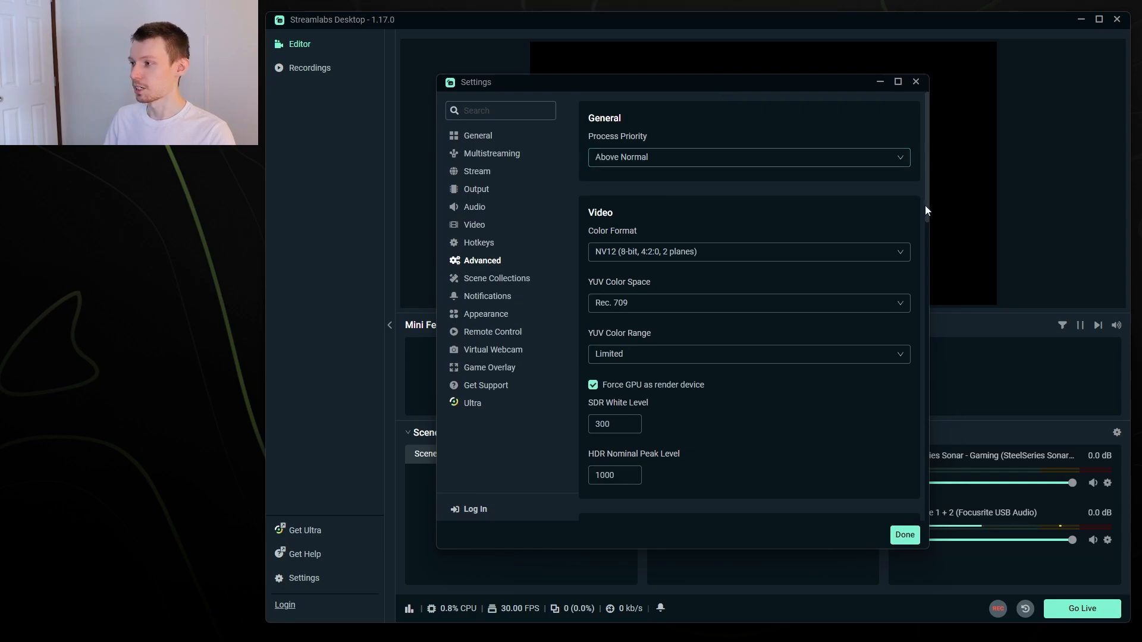
Try Default for Bind to IP in the advanced network settings, and return it to the [Ethernet] 192.168.1.12 entry.
left_click_drag(926, 205, 926, 450)
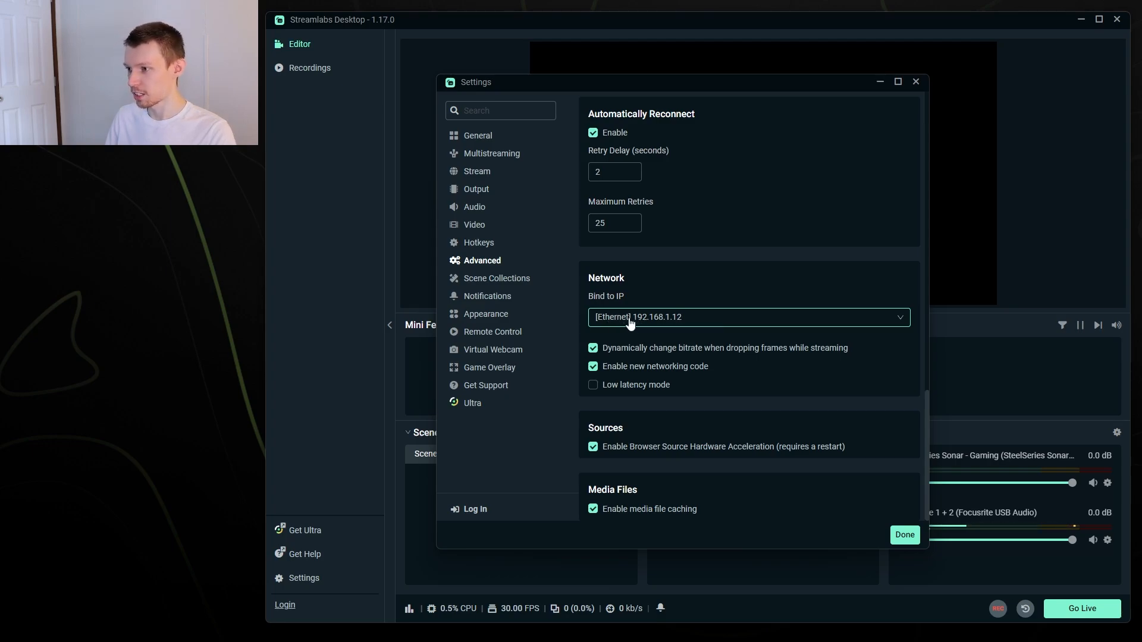
left_click(629, 320)
left_click(613, 341)
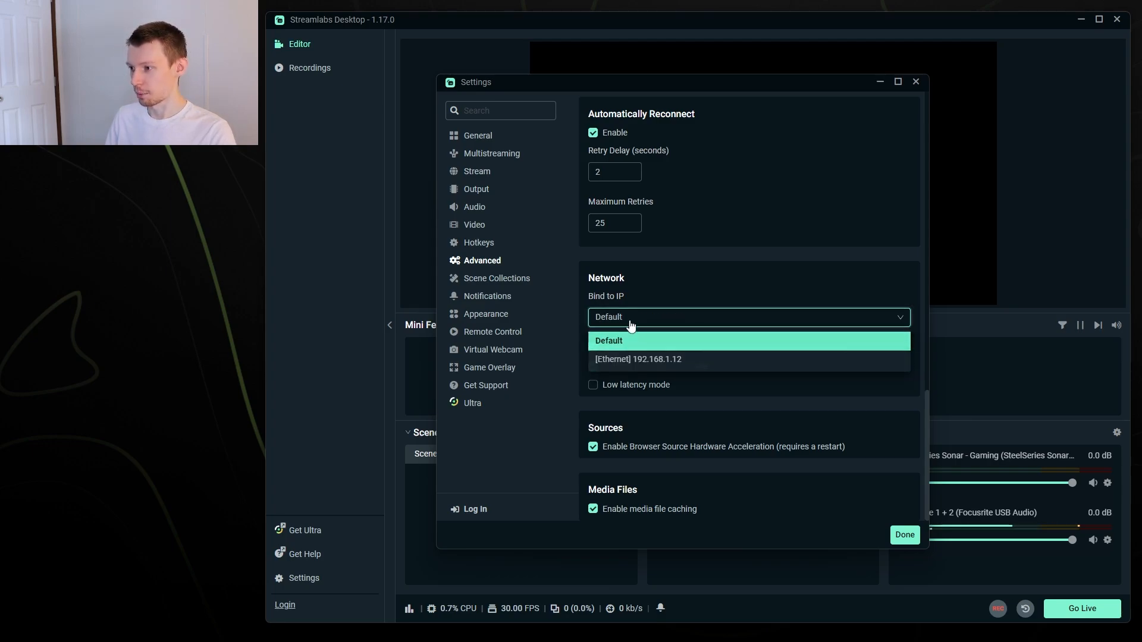
left_click(637, 361)
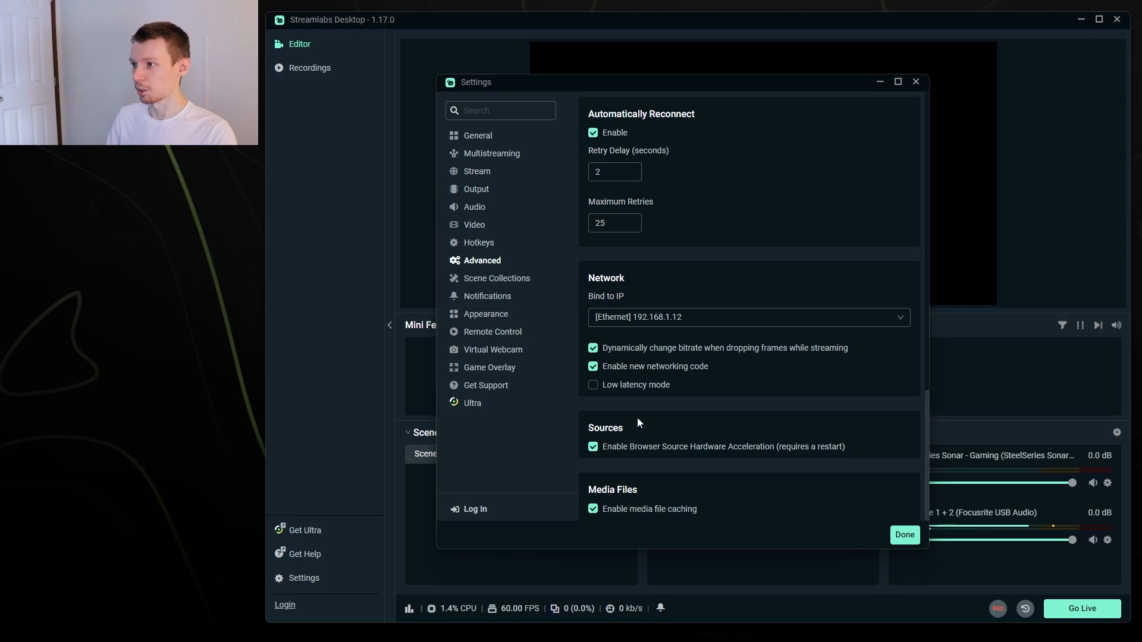
Look over the scene collections, notifications and appearance settings.
left_click(508, 283)
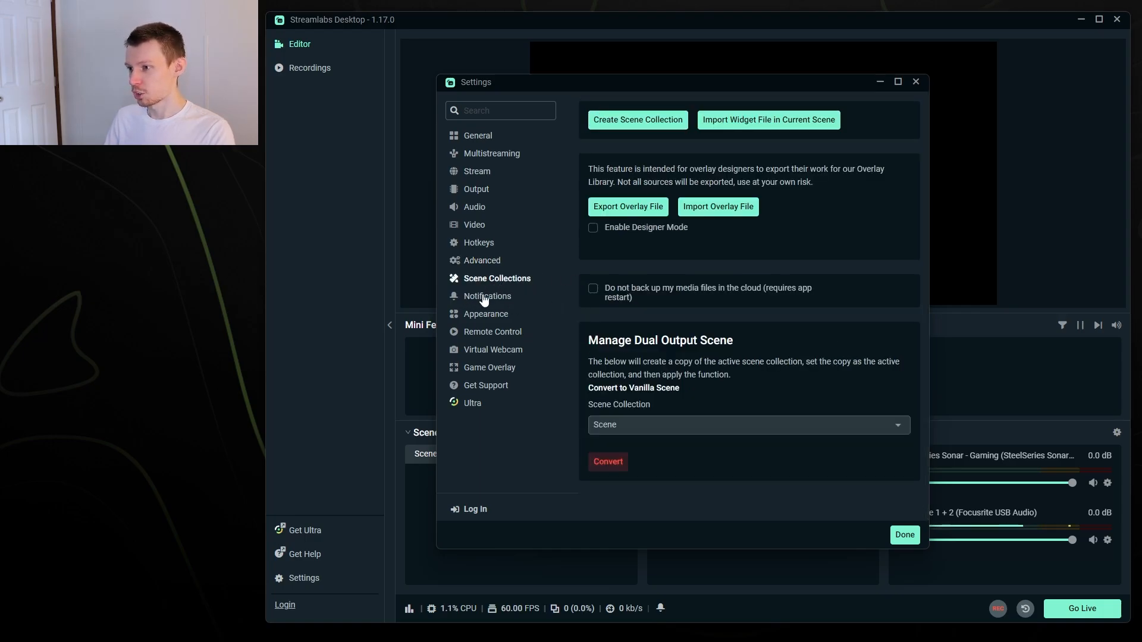
left_click(485, 299)
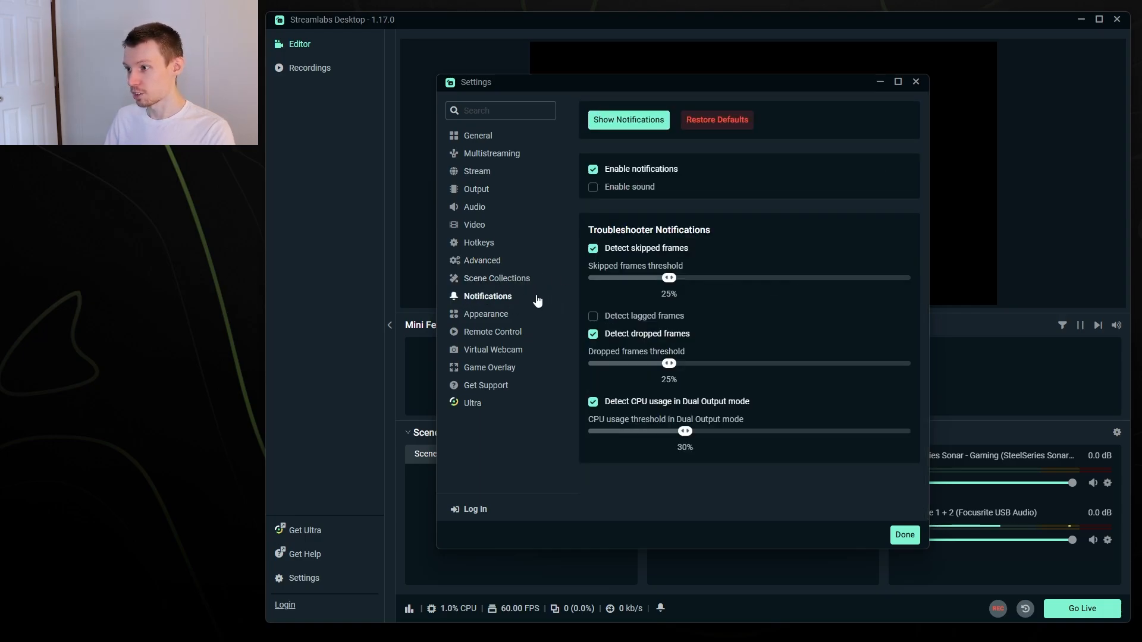
left_click(509, 319)
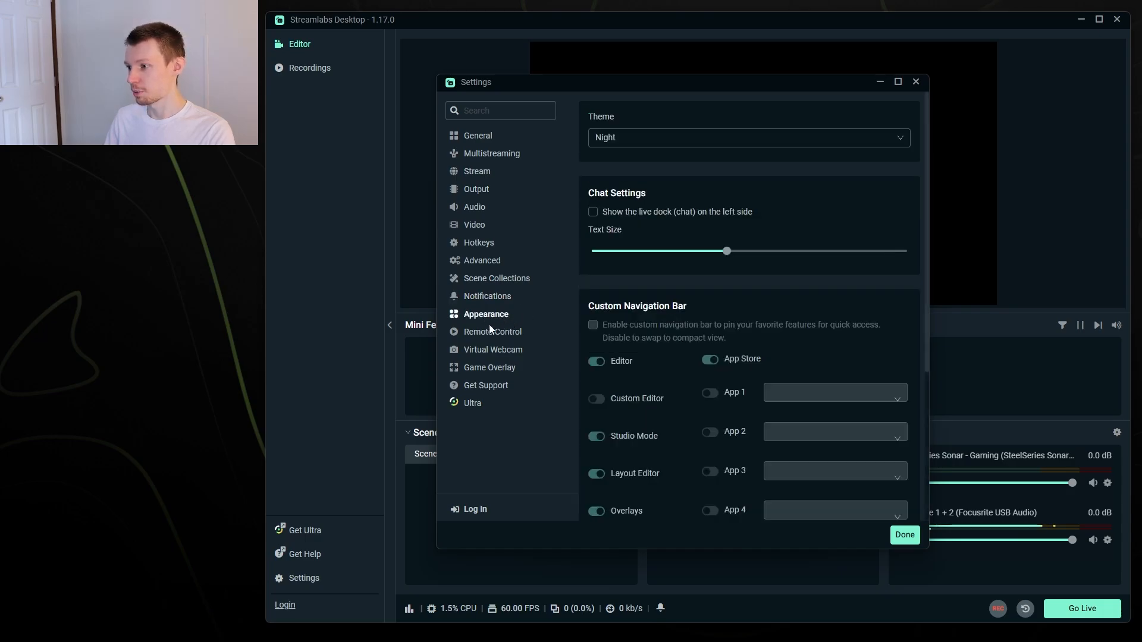
Look over the remote control, virtual webcam and game overlay settings.
left_click(485, 333)
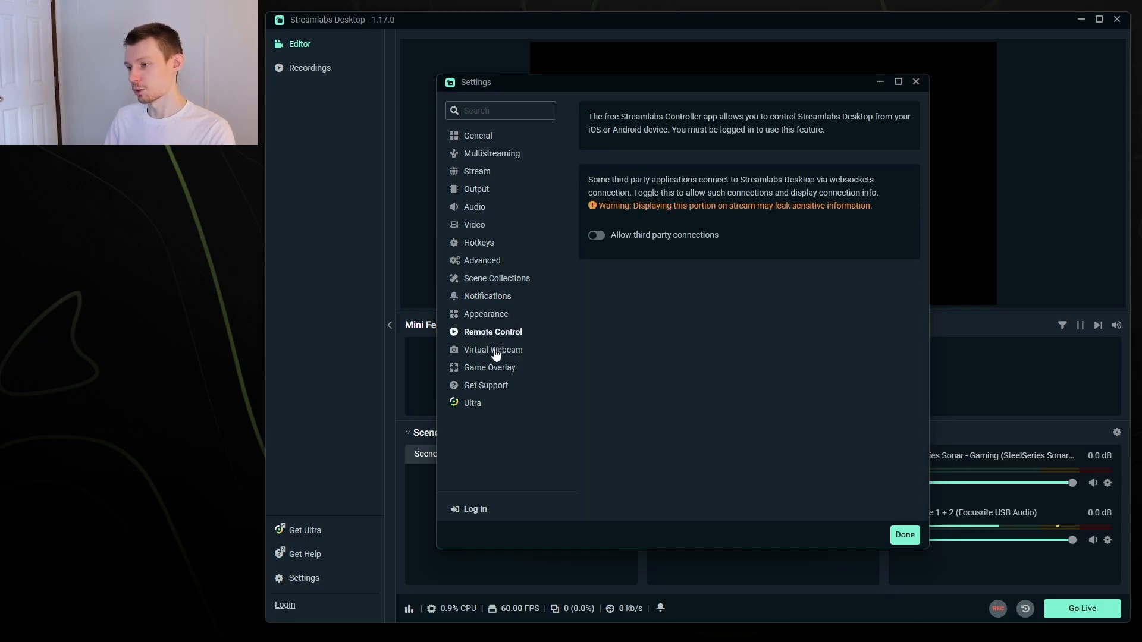
left_click(496, 352)
left_click(504, 369)
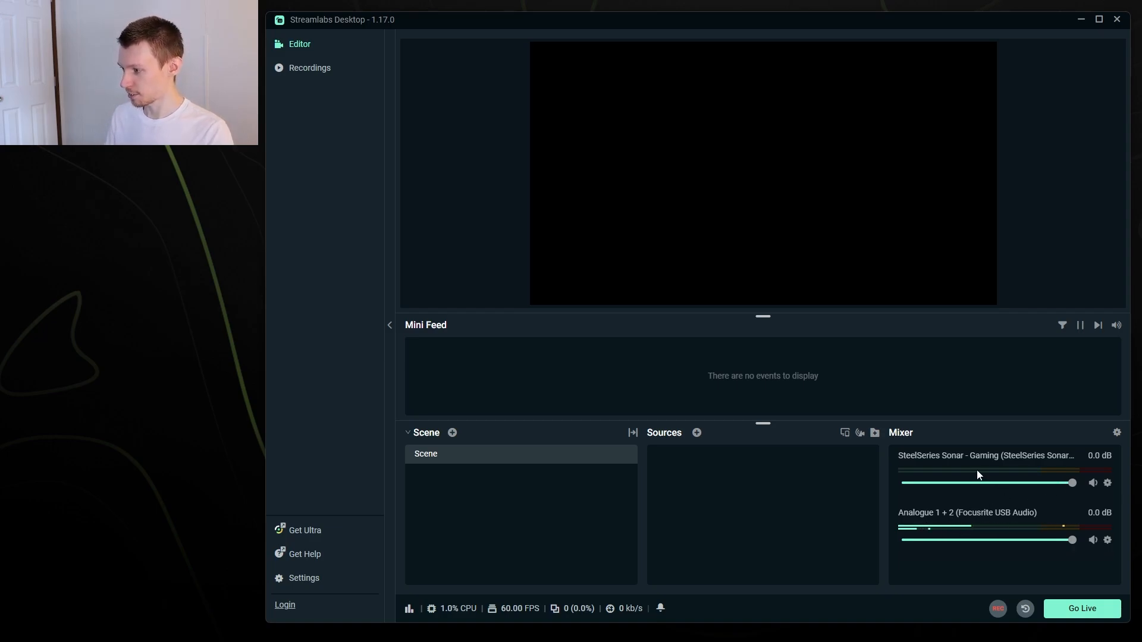
Examine the advanced audio settings and available devices of the SteelSeries Sonar - Gaming mixer source.
left_click(1108, 484)
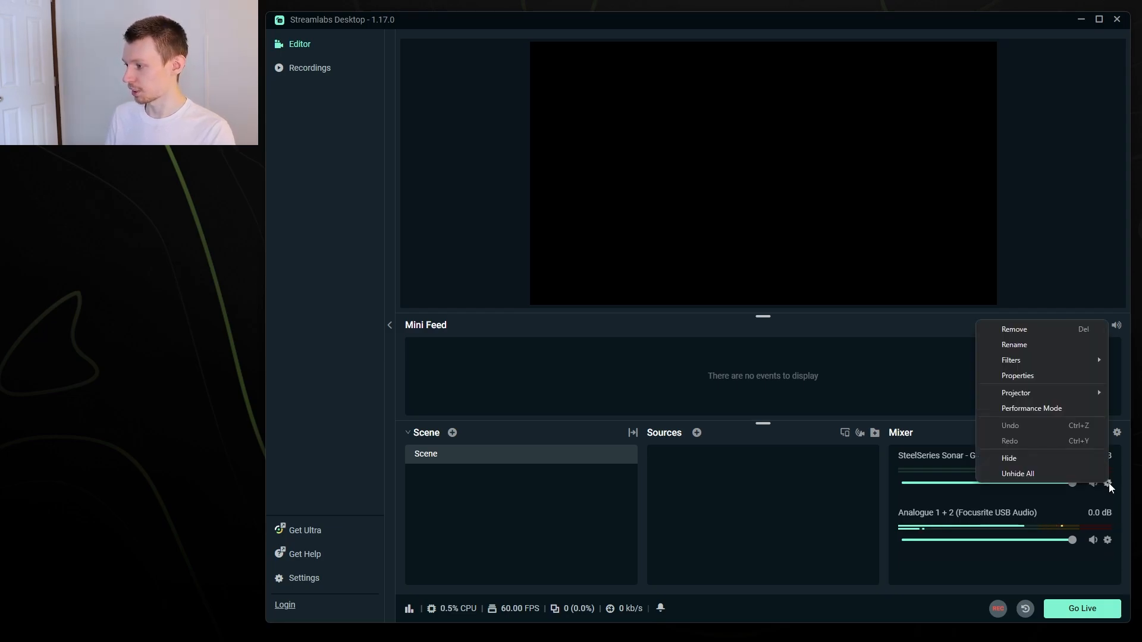
left_click(1015, 376)
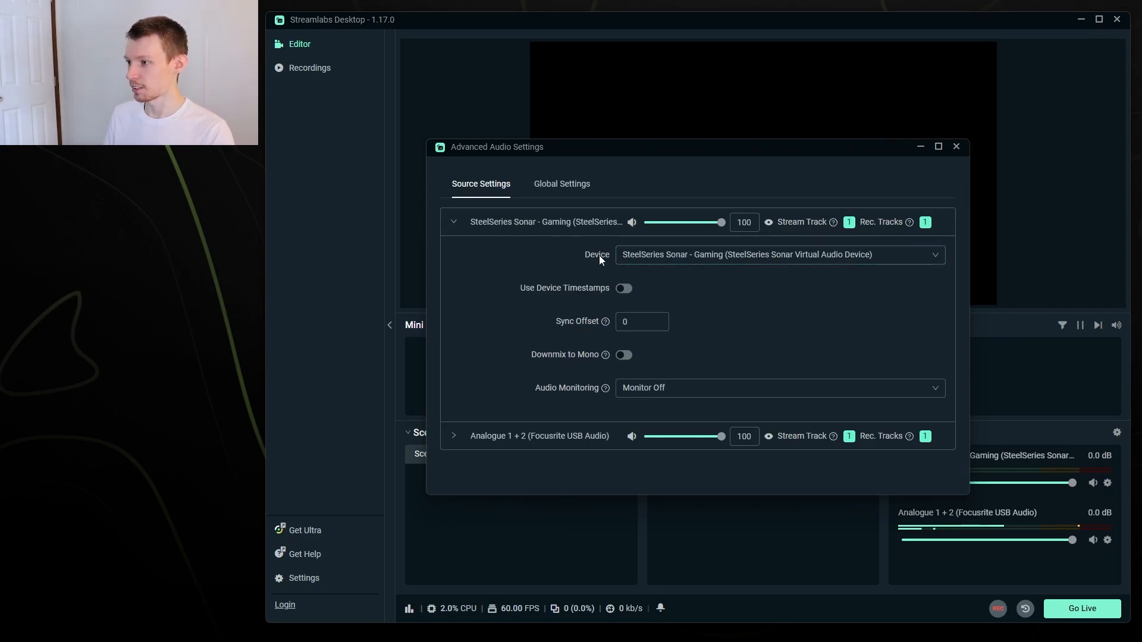
mouse_move(708, 230)
left_mouse_down()
mouse_move(668, 226)
mouse_move(722, 225)
left_mouse_up()
mouse_move(721, 439)
left_mouse_down()
mouse_move(673, 440)
mouse_move(721, 438)
left_mouse_up()
left_click(642, 265)
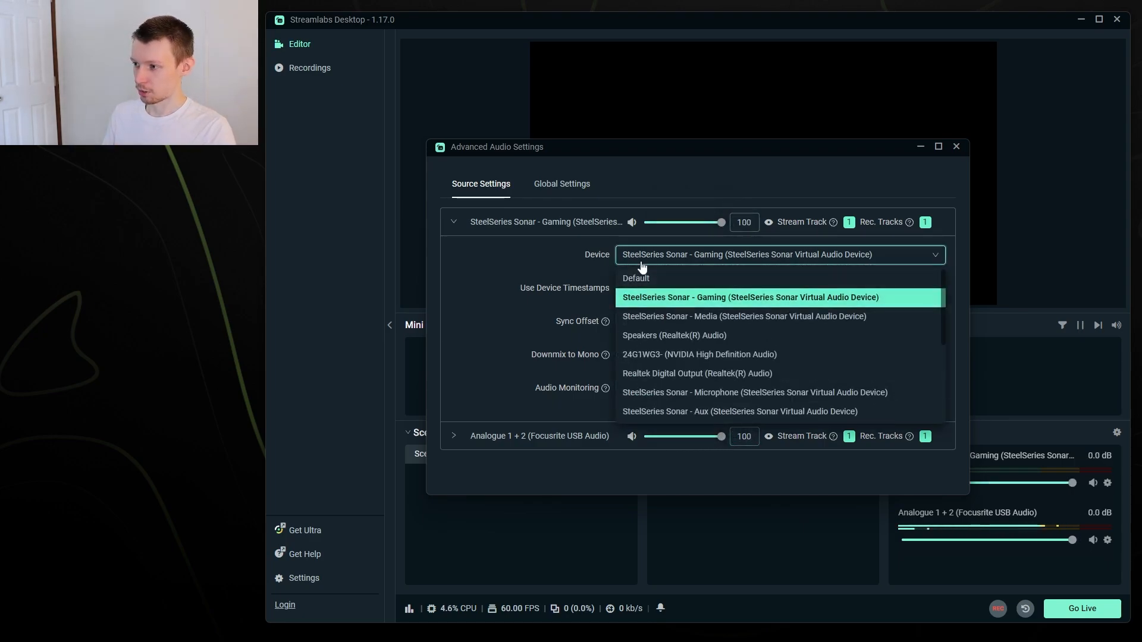
left_click(556, 253)
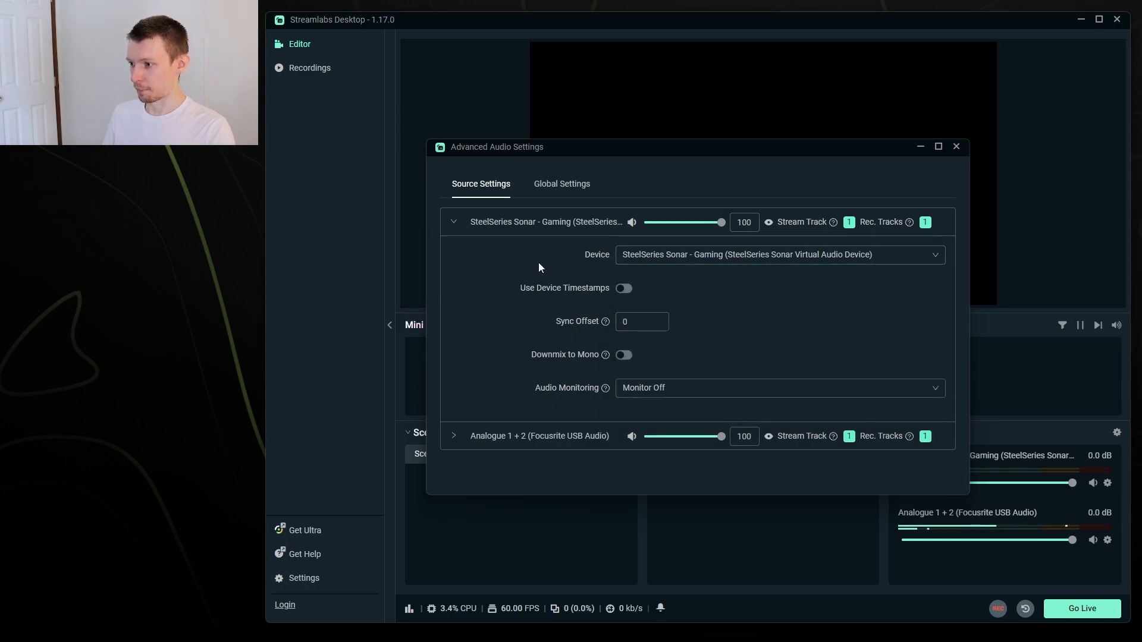
Enable Downmix to Mono for the Analogue 1 + 2 (Focusrite USB Audio) source in the advanced audio settings.
left_click(454, 225)
left_click(454, 251)
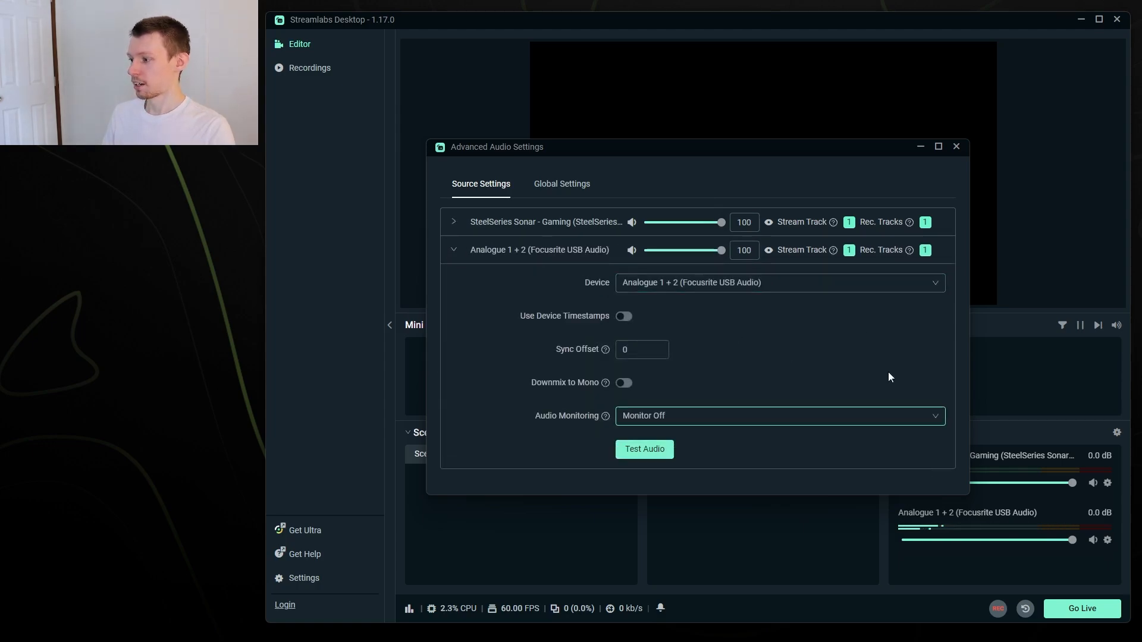
left_click_drag(772, 152, 770, 134)
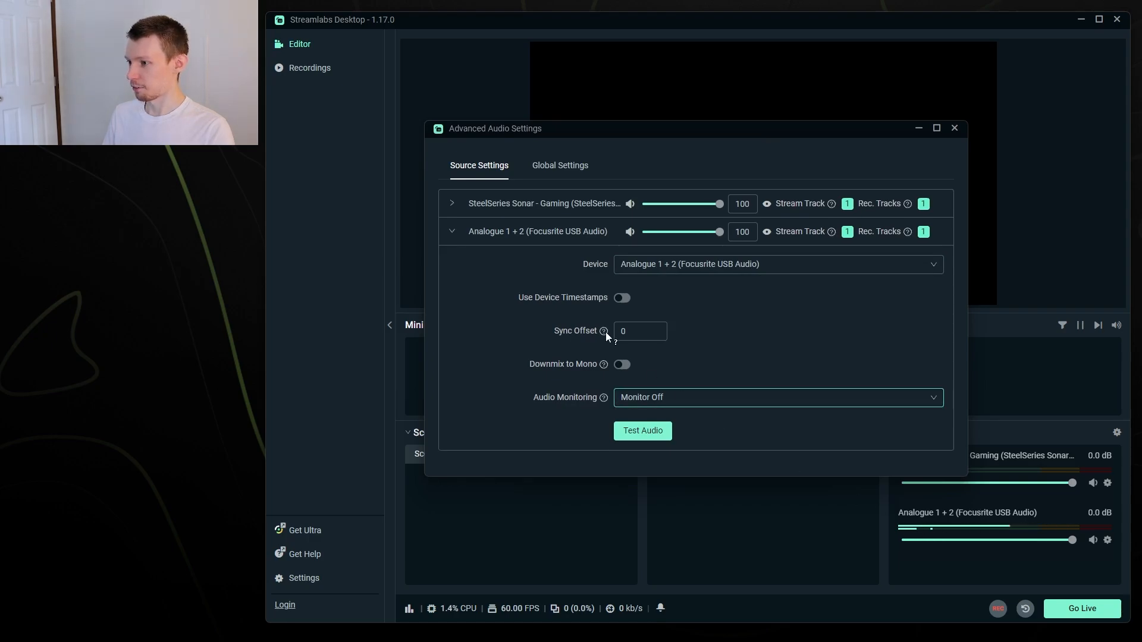
left_click(622, 364)
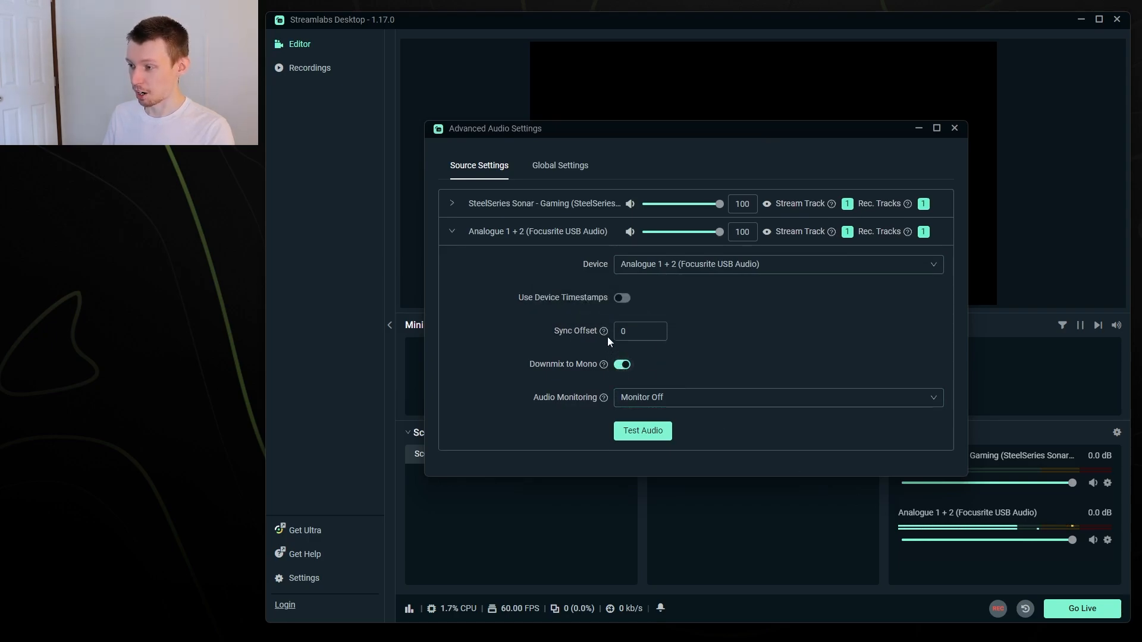
left_click_drag(607, 129, 599, 153)
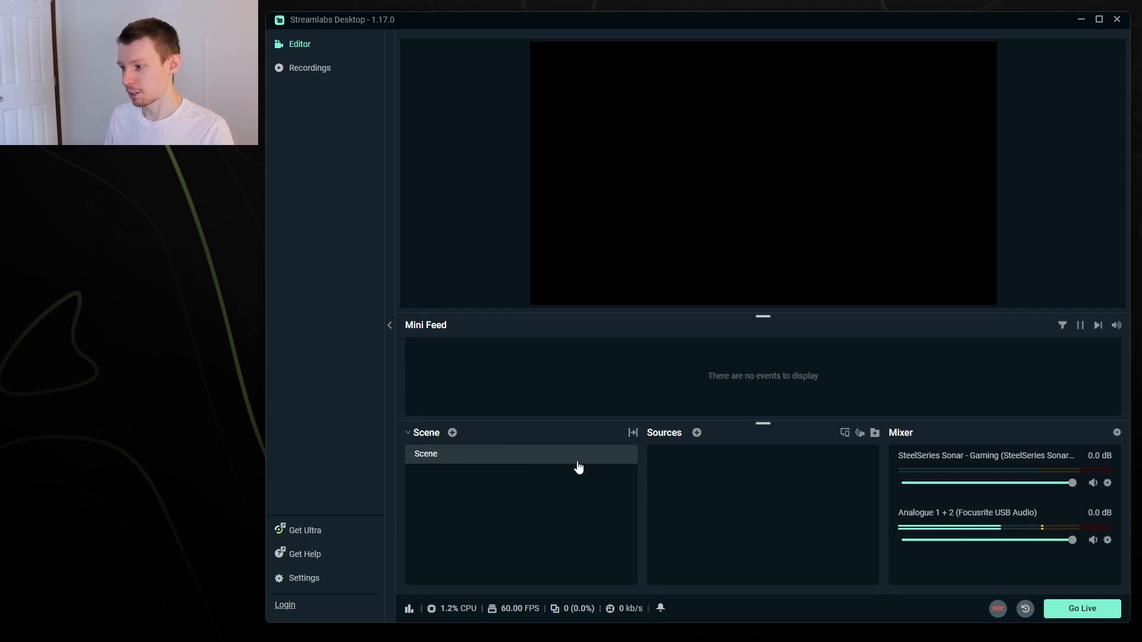
Add a Video Capture source to the scene under the name Video Capture Device.
left_click(696, 433)
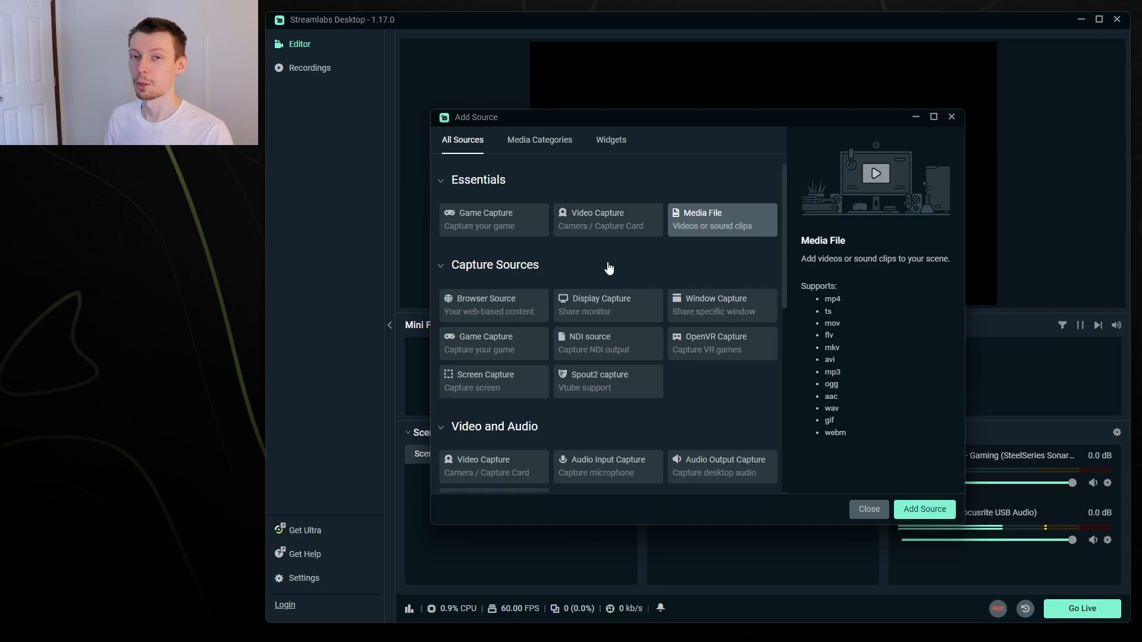
left_click(590, 230)
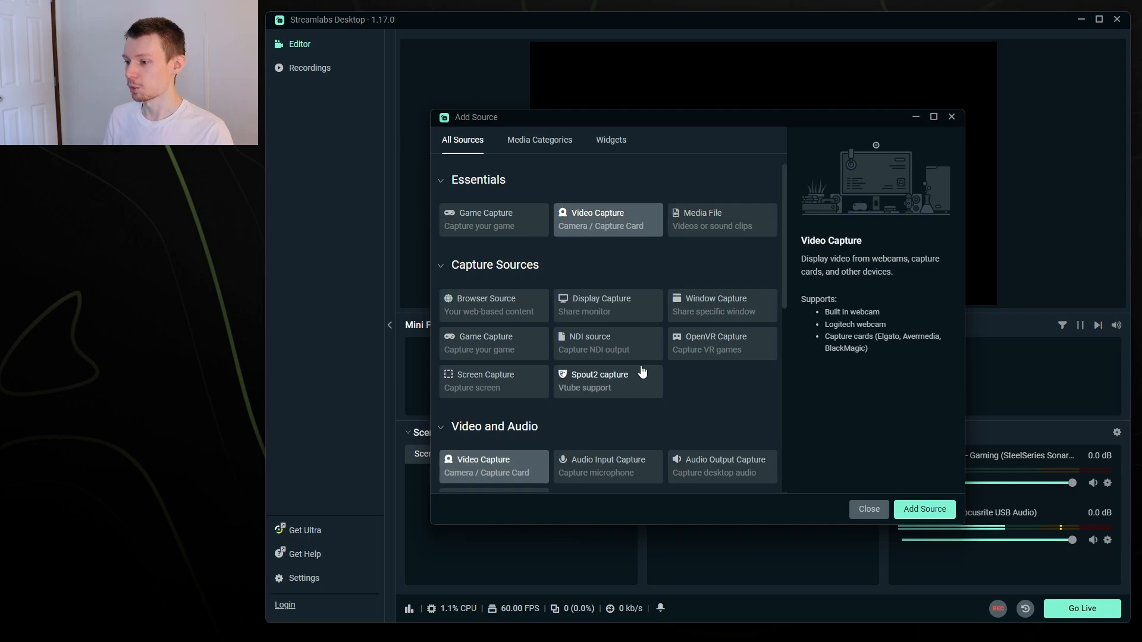
left_click(902, 510)
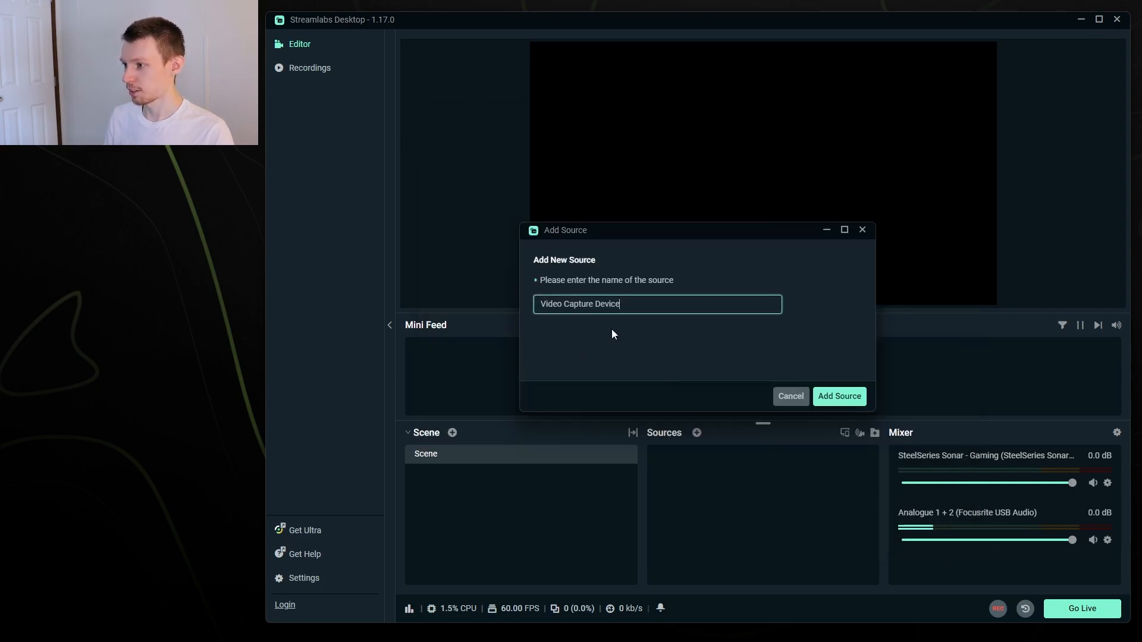
left_click(840, 397)
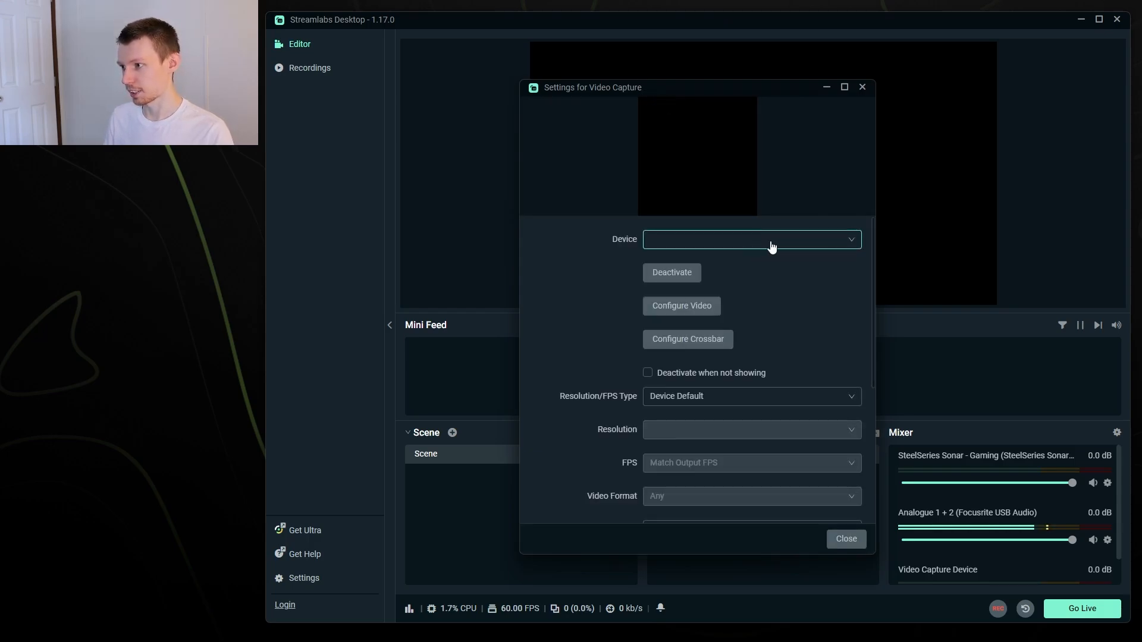
Examine the device and Resolution/FPS Type options of the video capture source, and close its settings without choosing a device.
left_click(722, 242)
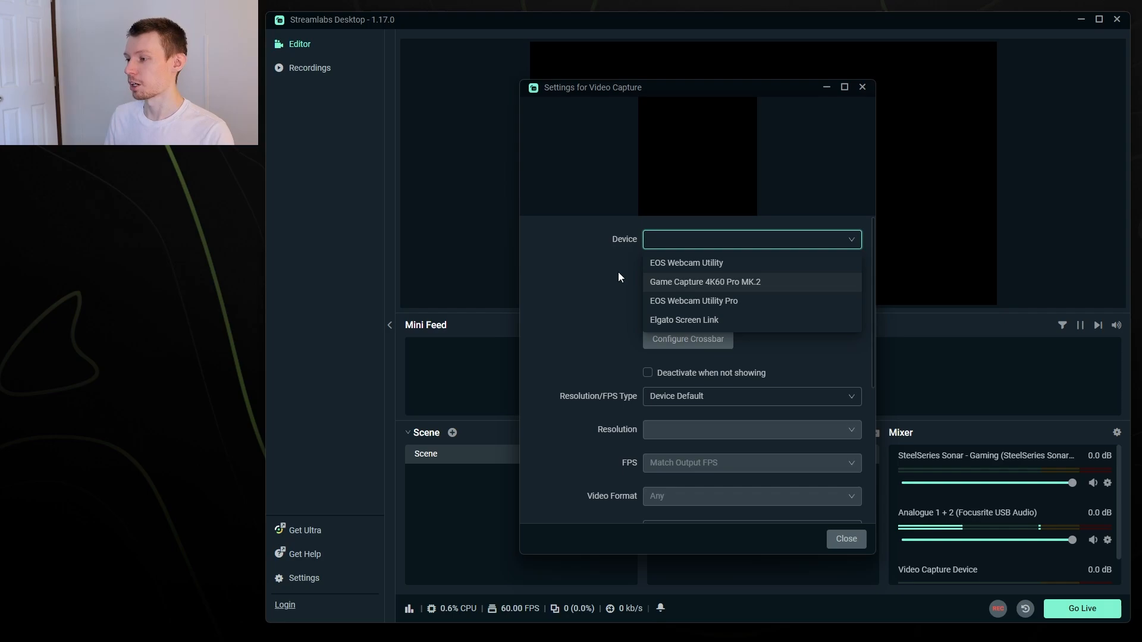
left_click(602, 266)
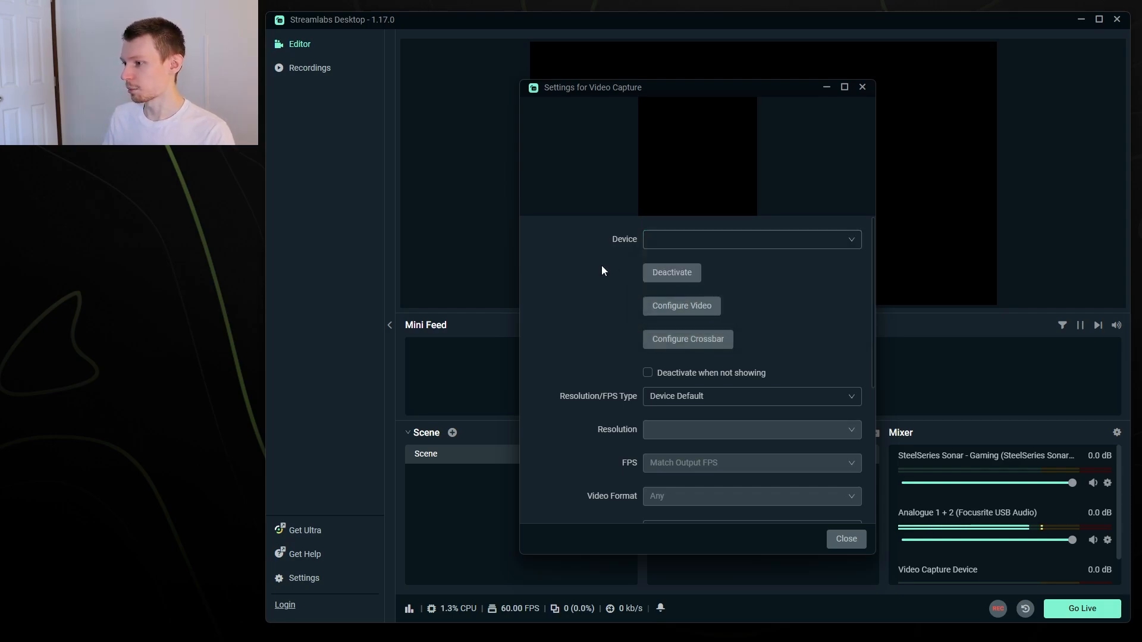
left_click_drag(872, 296, 823, 347)
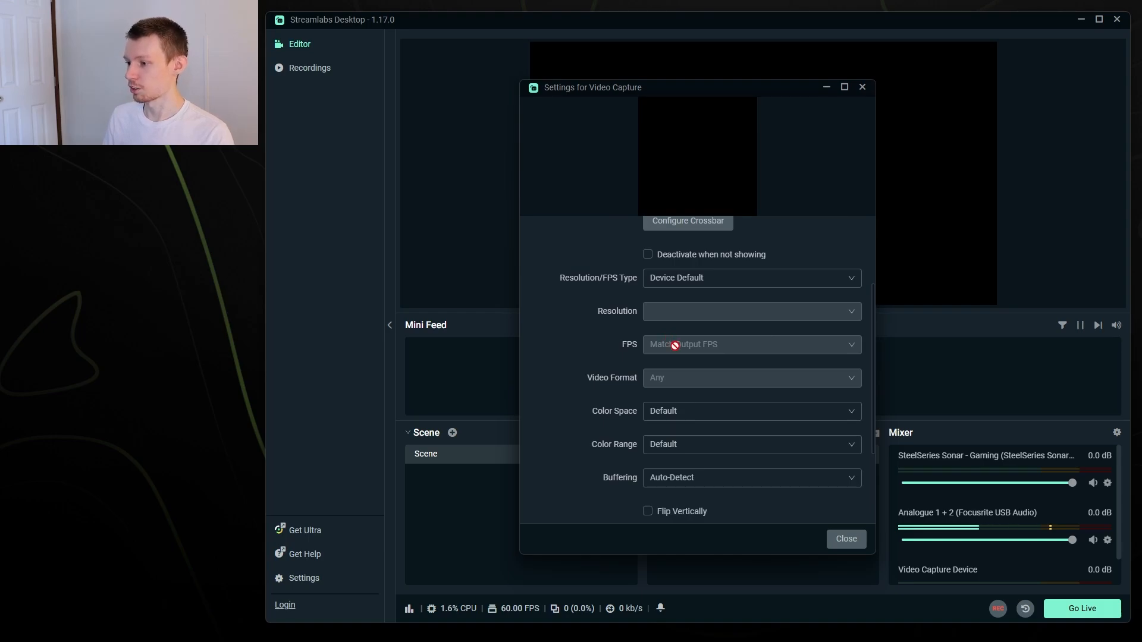
left_click(656, 282)
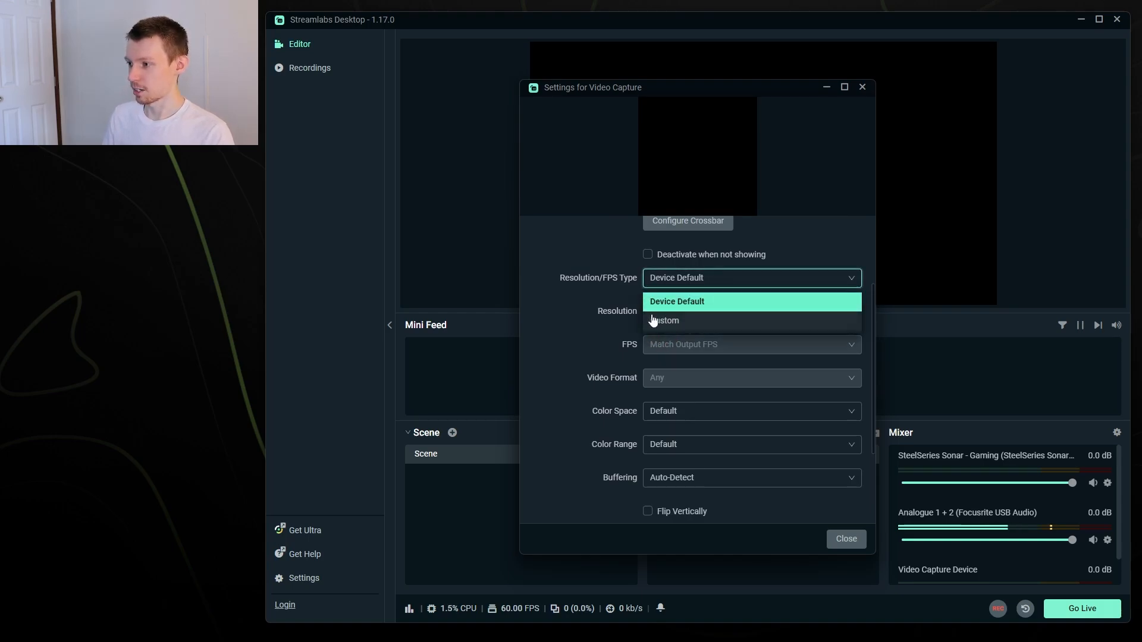
left_click(587, 299)
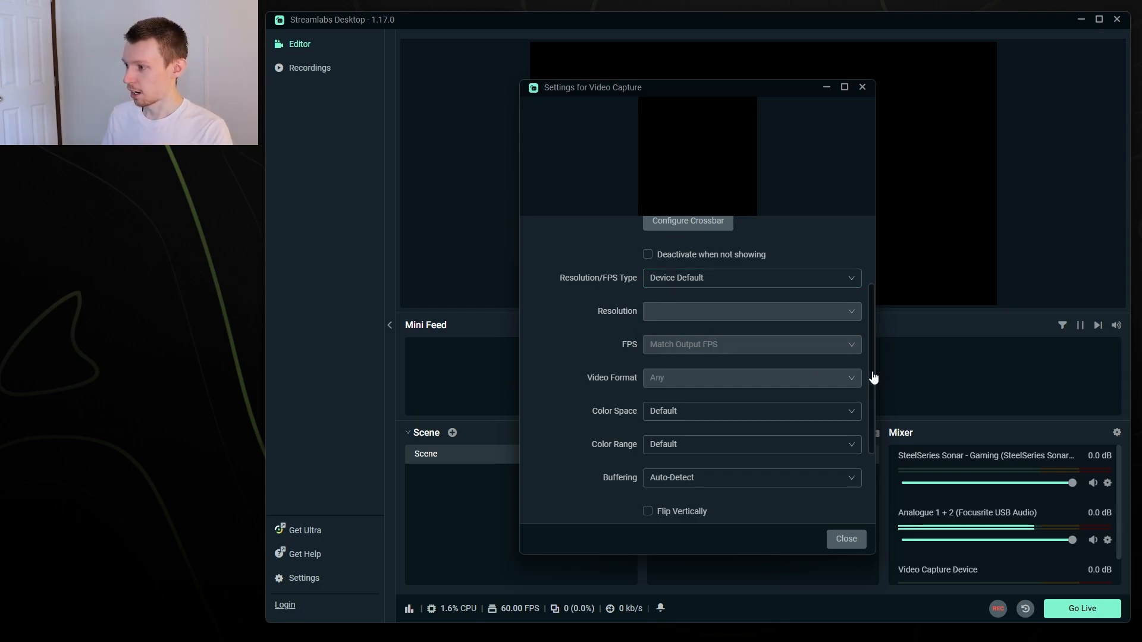
scroll(851, 523, "up", 1)
left_click(846, 539)
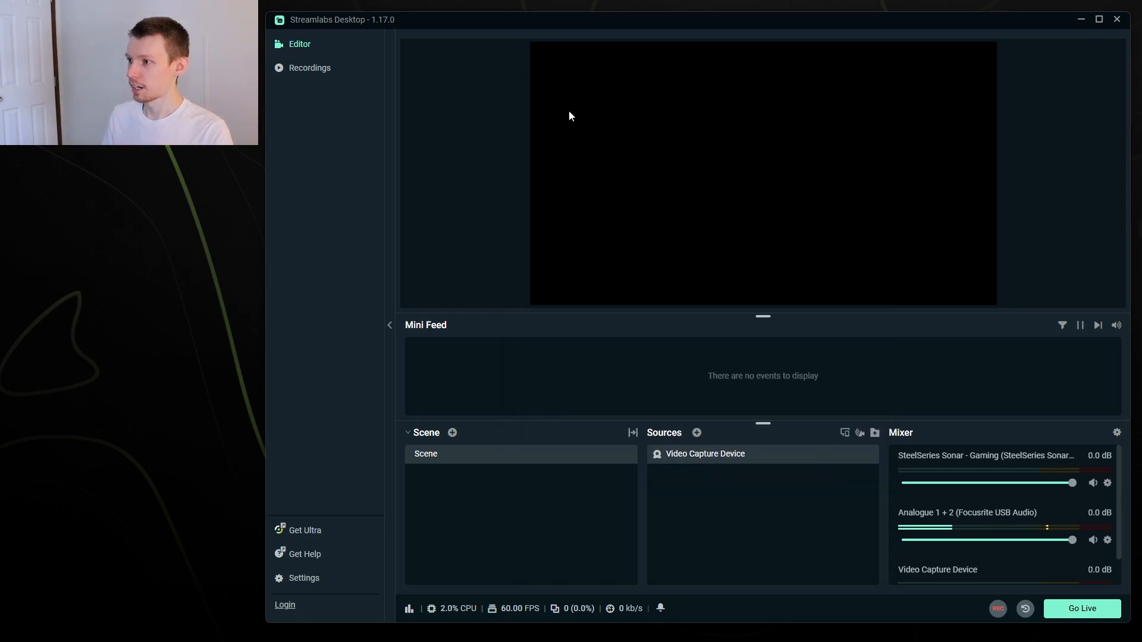
Add a Game Capture source to the scene under the name Game Capture.
left_click(697, 434)
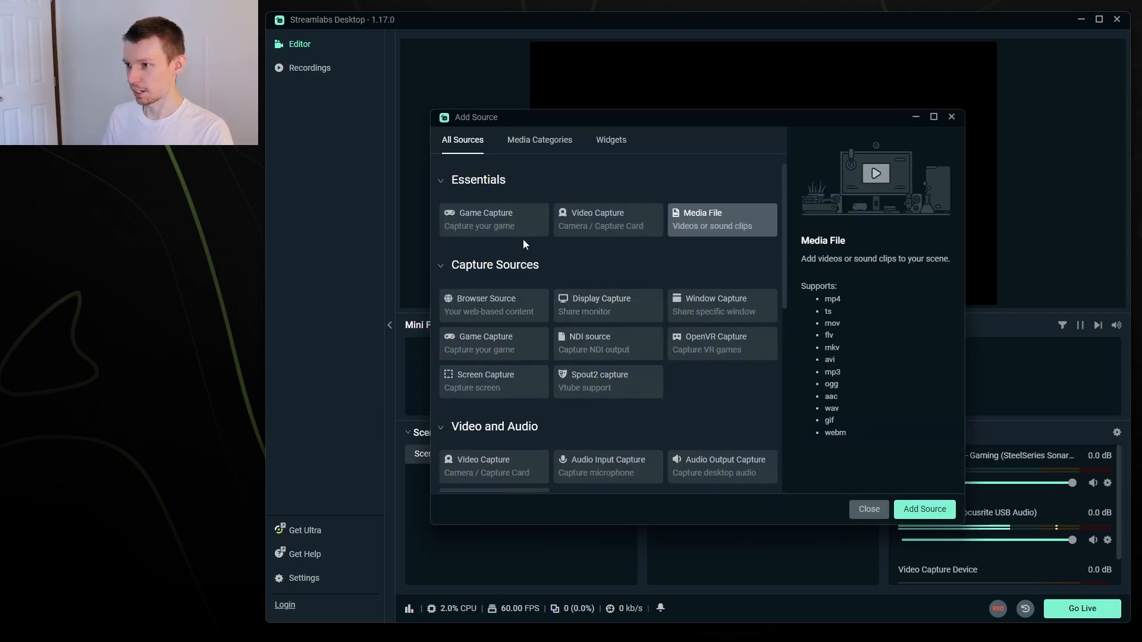
left_click(491, 230)
left_click(914, 510)
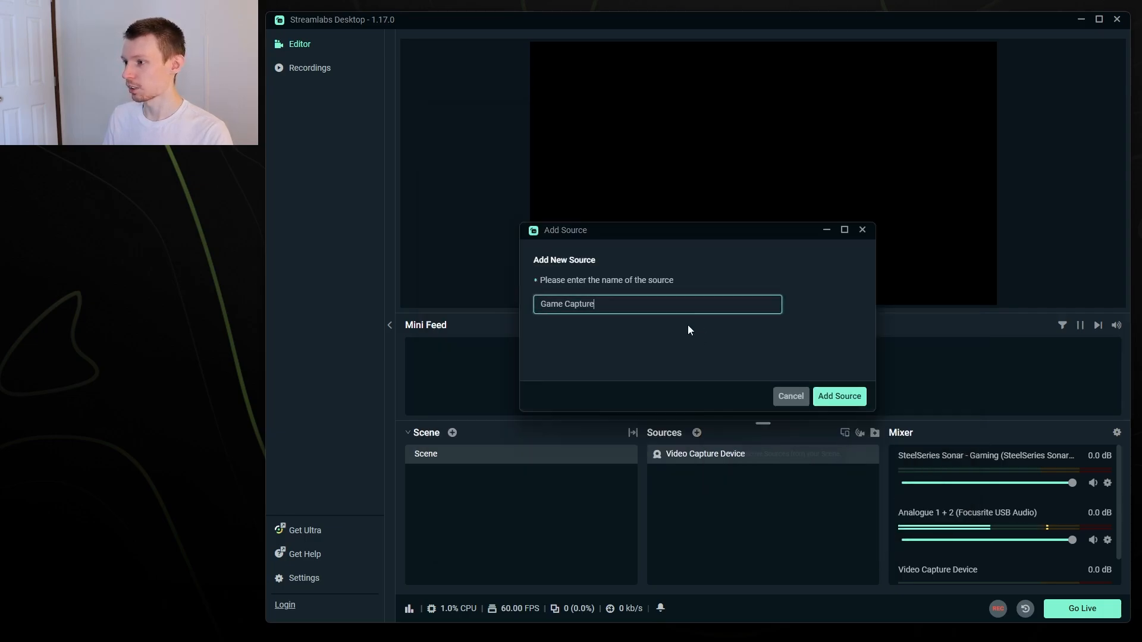
left_click(832, 395)
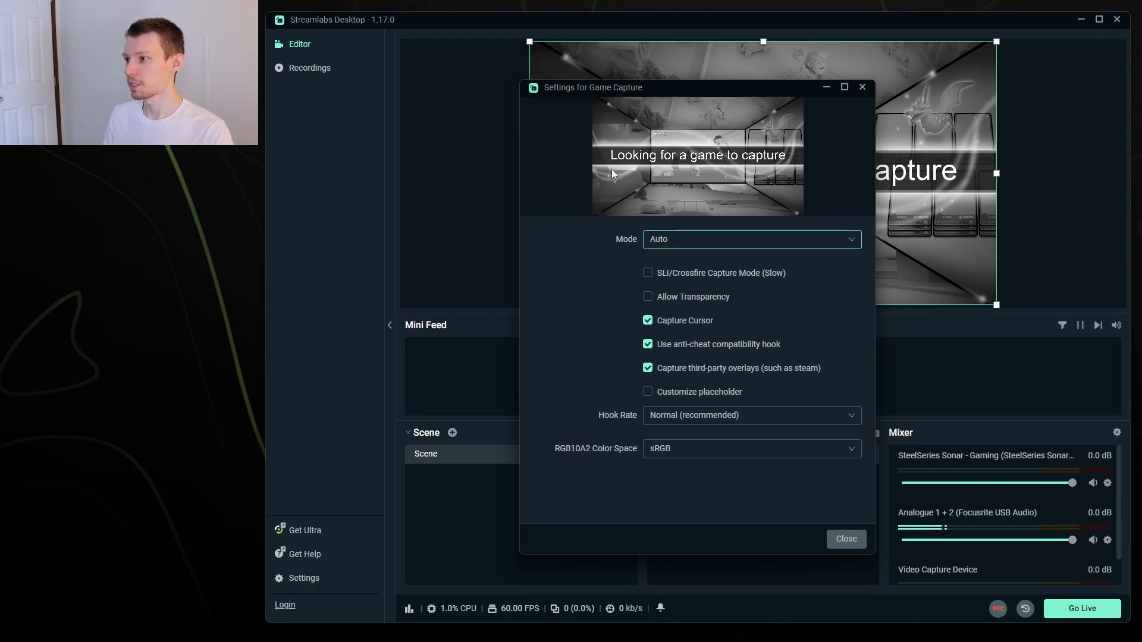
Try the Capture specific window mode for the game capture, check its window choices, and return the mode to Auto.
left_click_drag(648, 91, 628, 125)
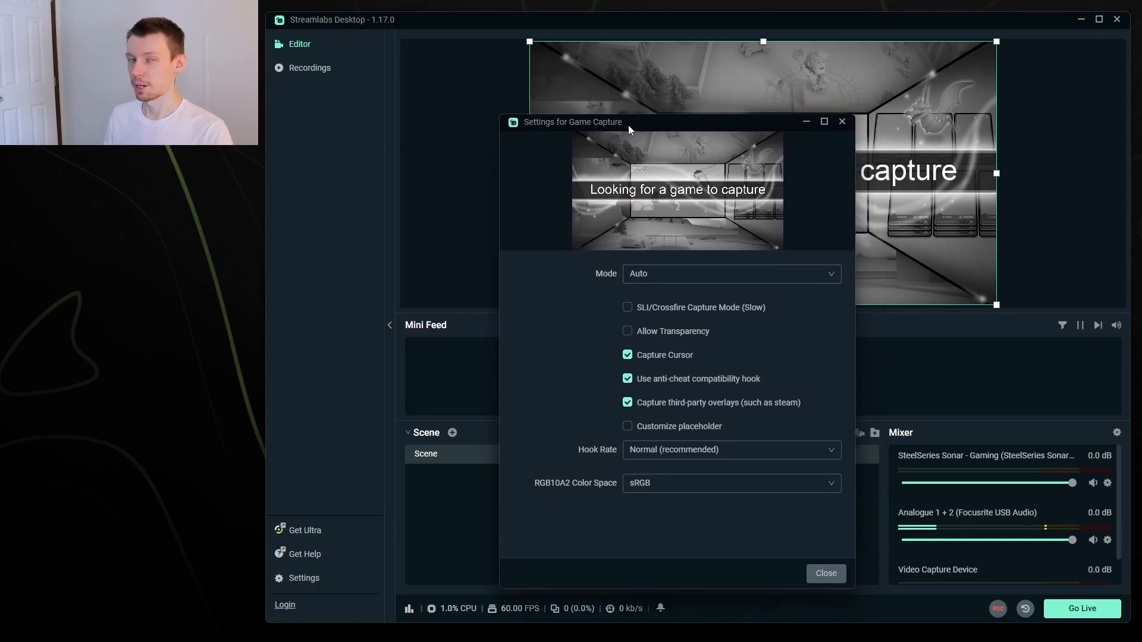
left_click(672, 277)
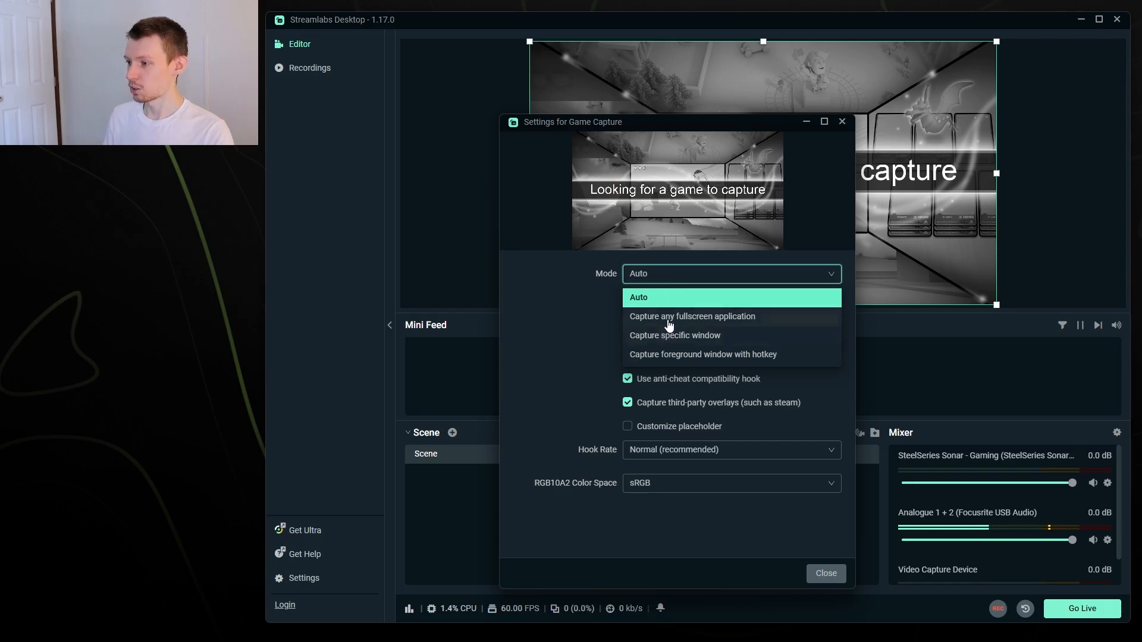
left_click(667, 336)
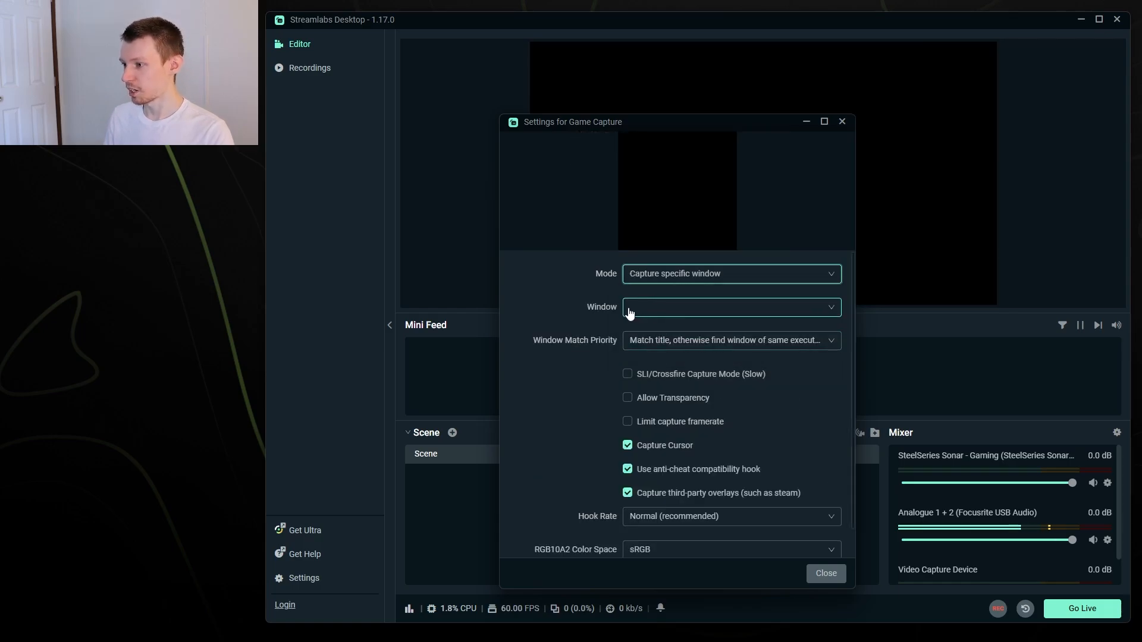
left_click(654, 309)
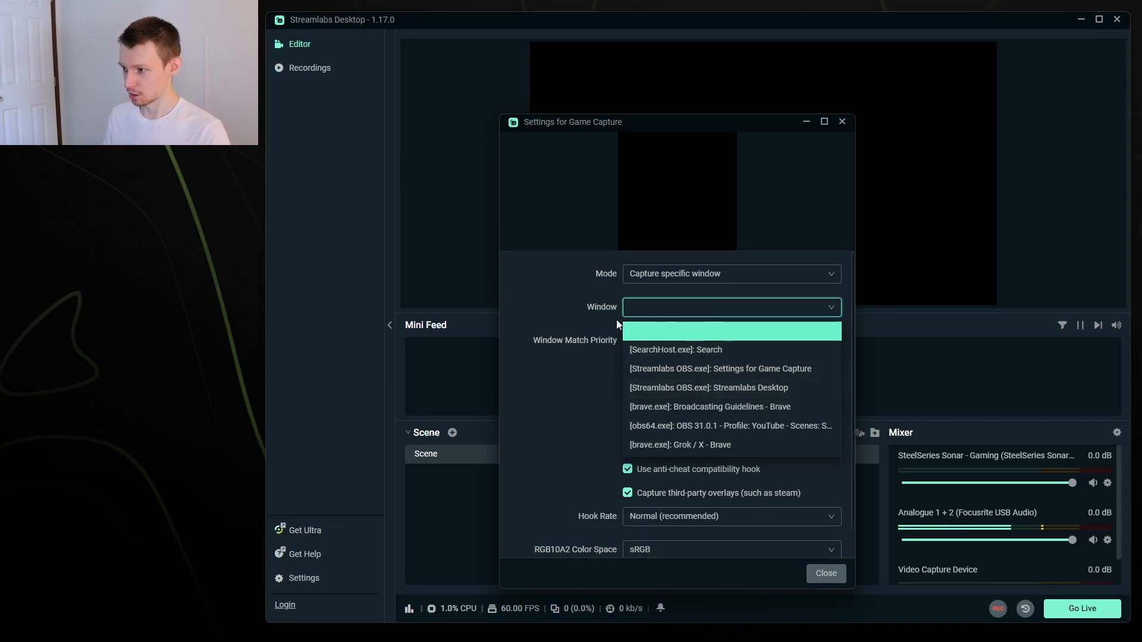
left_click(693, 329)
left_click(662, 282)
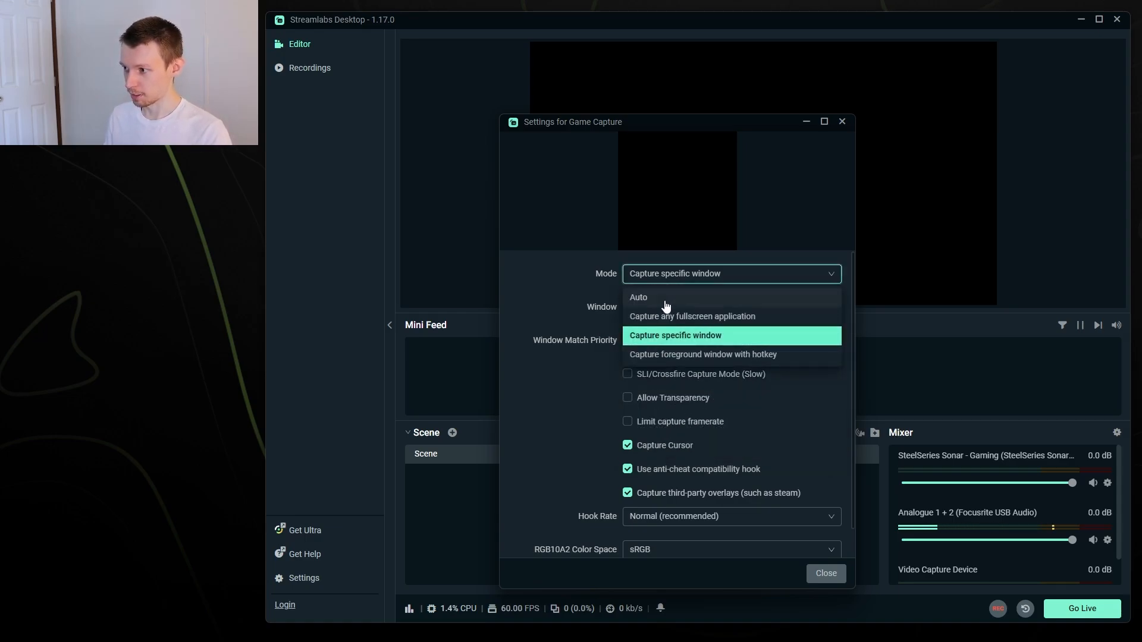
left_click(664, 299)
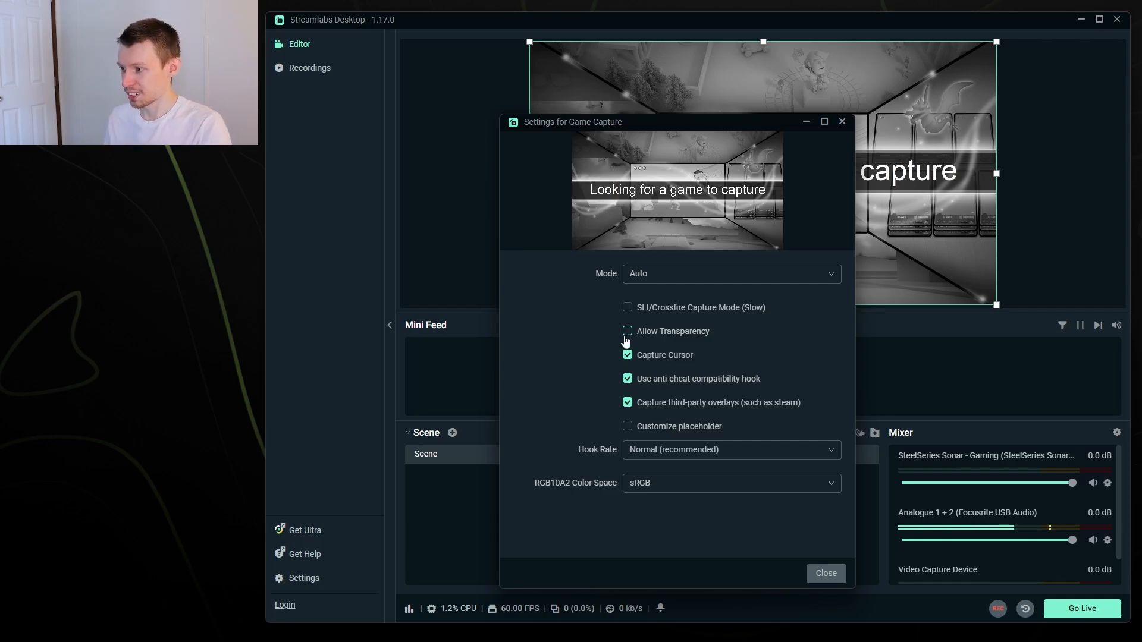
Review the game capture's mode options, keep Auto, and close its settings.
left_click(639, 275)
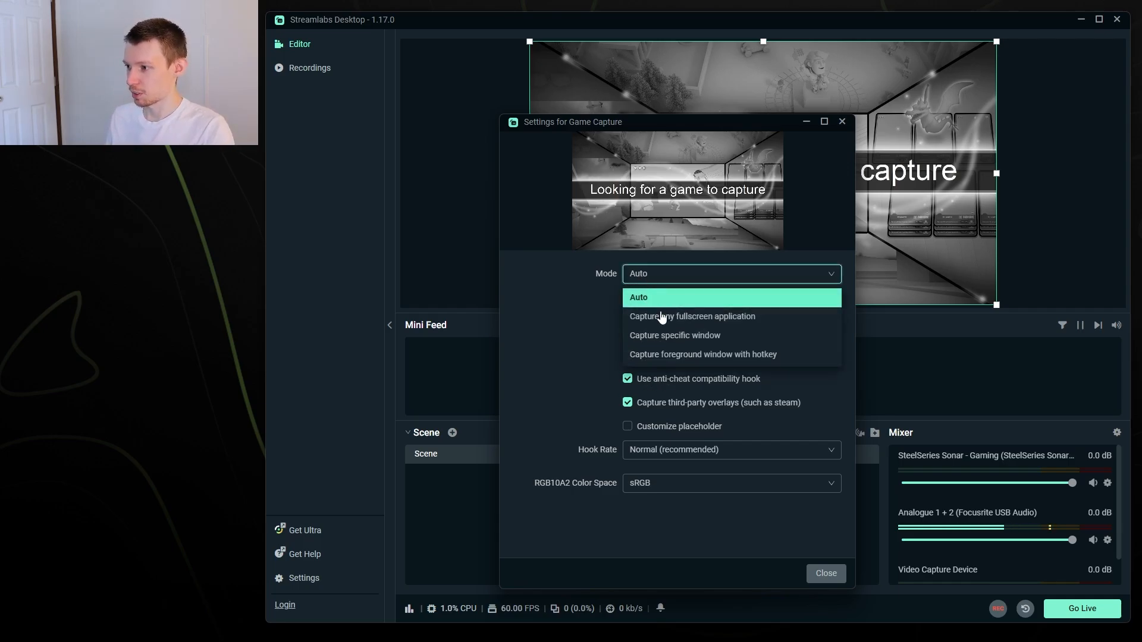
left_click(543, 316)
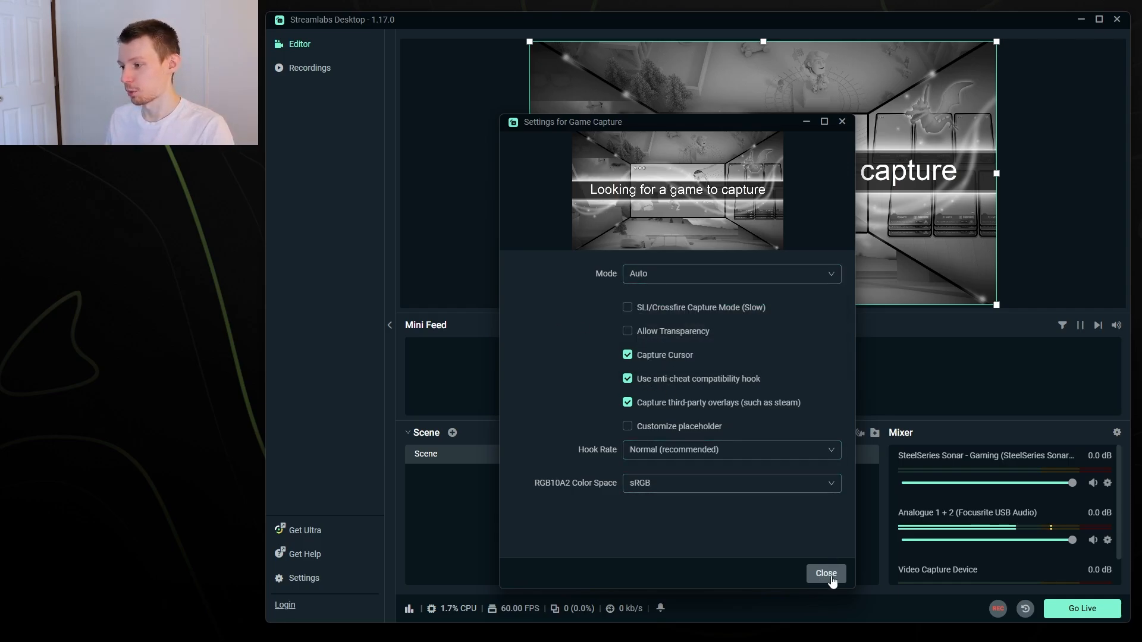
left_click(831, 575)
Scale the game capture down into the canvas's upper-left corner, about 604 px above its lower edge, and crop its right side to about 1476 px from the canvas edge.
mouse_move(997, 305)
left_mouse_down()
mouse_move(773, 191)
mouse_move(896, 257)
mouse_move(924, 293)
mouse_move(996, 305)
left_mouse_up()
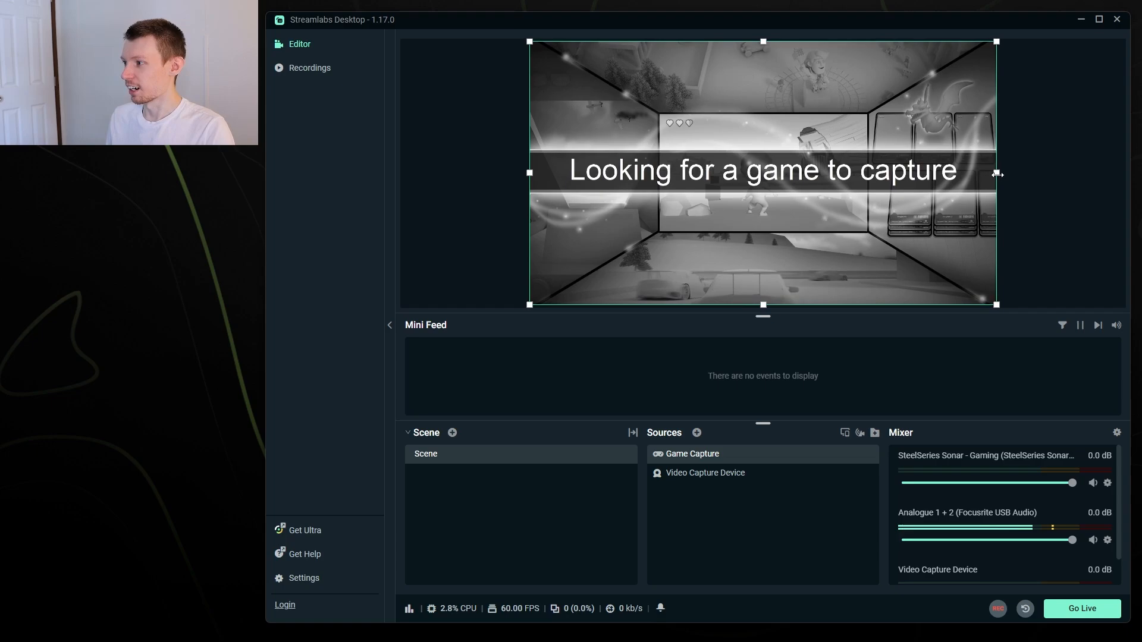
left_click_drag(998, 173, 999, 174)
left_click(1049, 181)
left_click(669, 224)
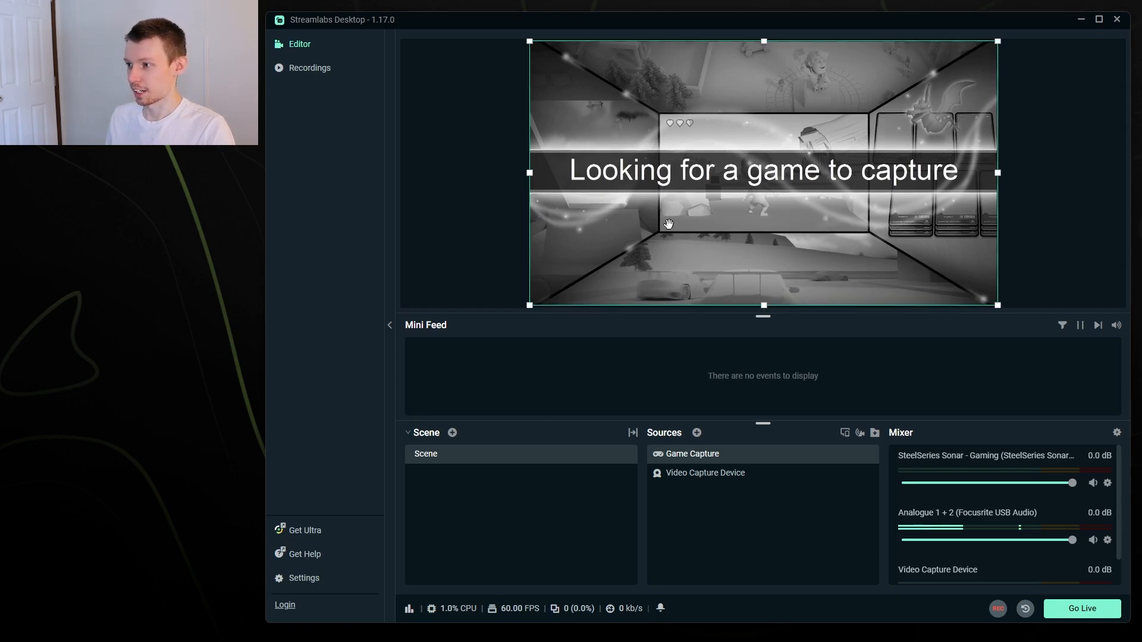
left_click_drag(999, 305, 673, 157)
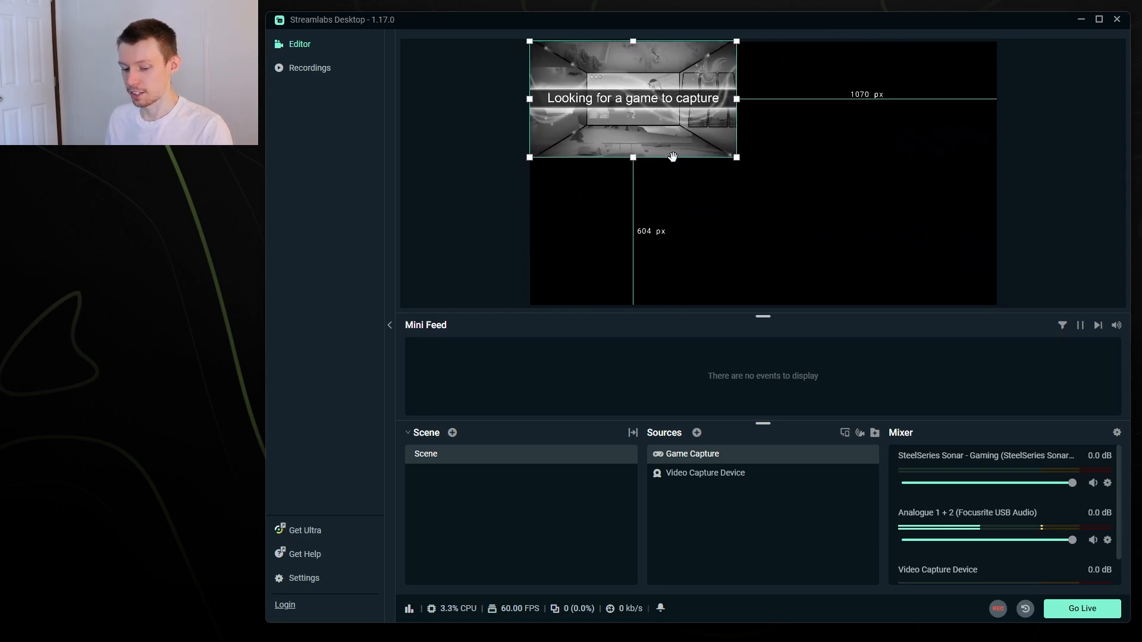
left_click_drag(736, 98, 638, 99)
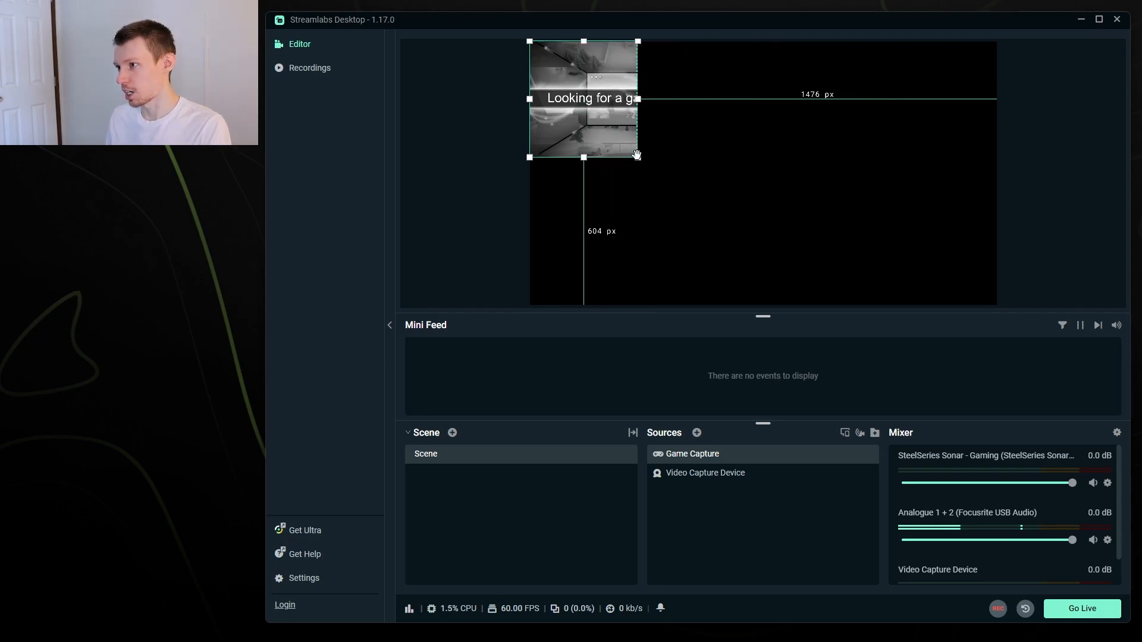
Enlarge the game capture, uncrop its right side to about 846 px from the canvas edge, and fit it to the screen.
left_click_drag(639, 158, 666, 188)
left_click_drag(666, 114, 791, 115)
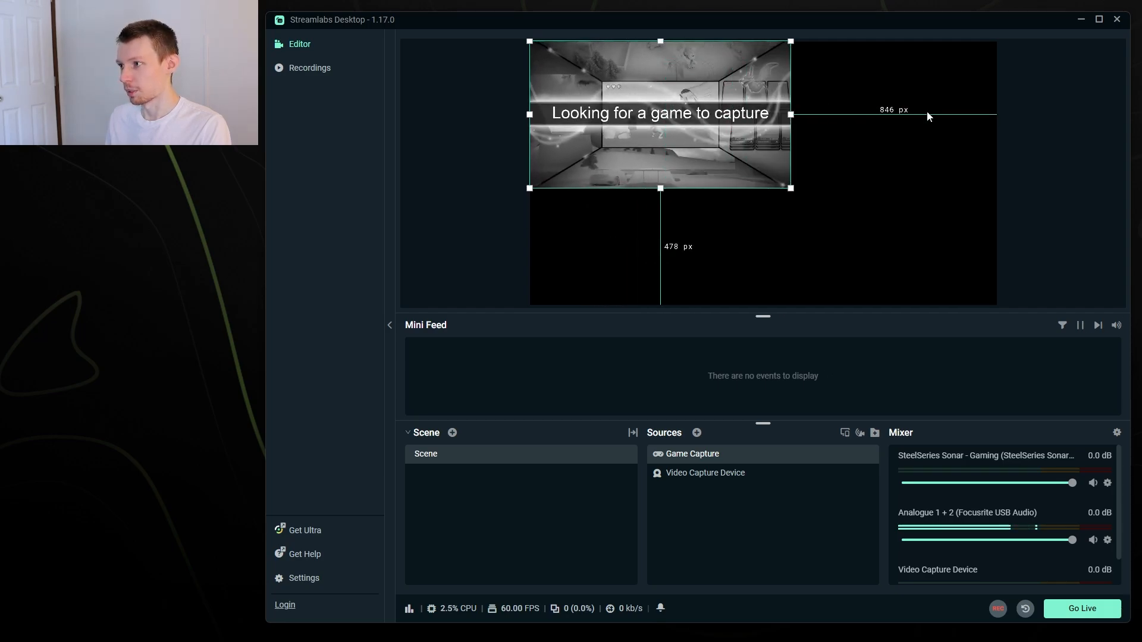
right_click(741, 155)
mouse_move(820, 248)
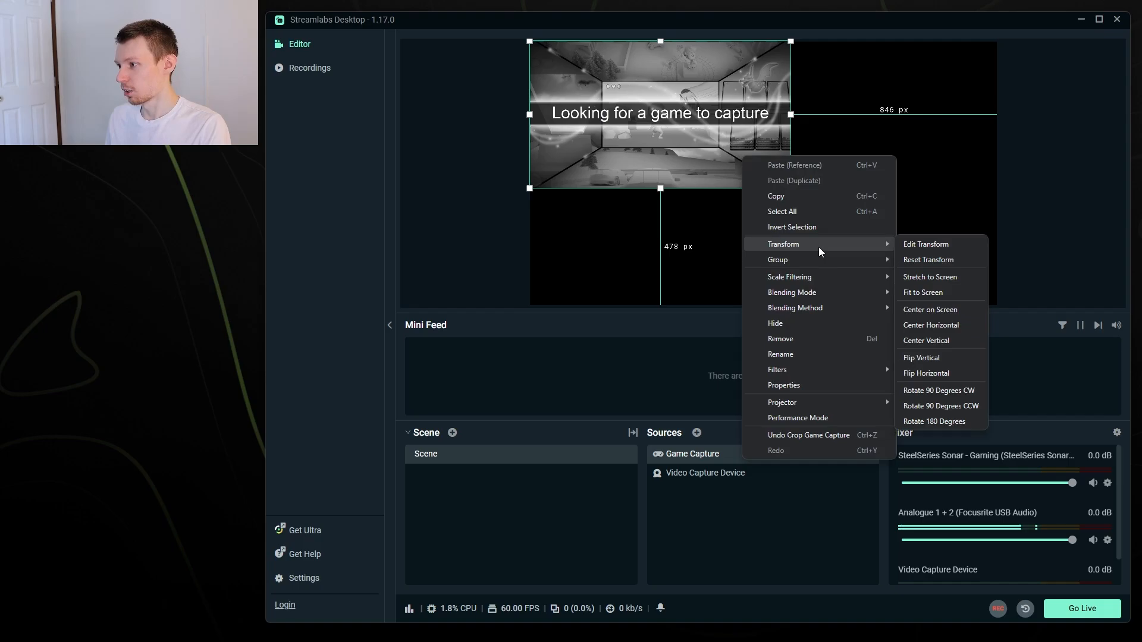
left_click(930, 293)
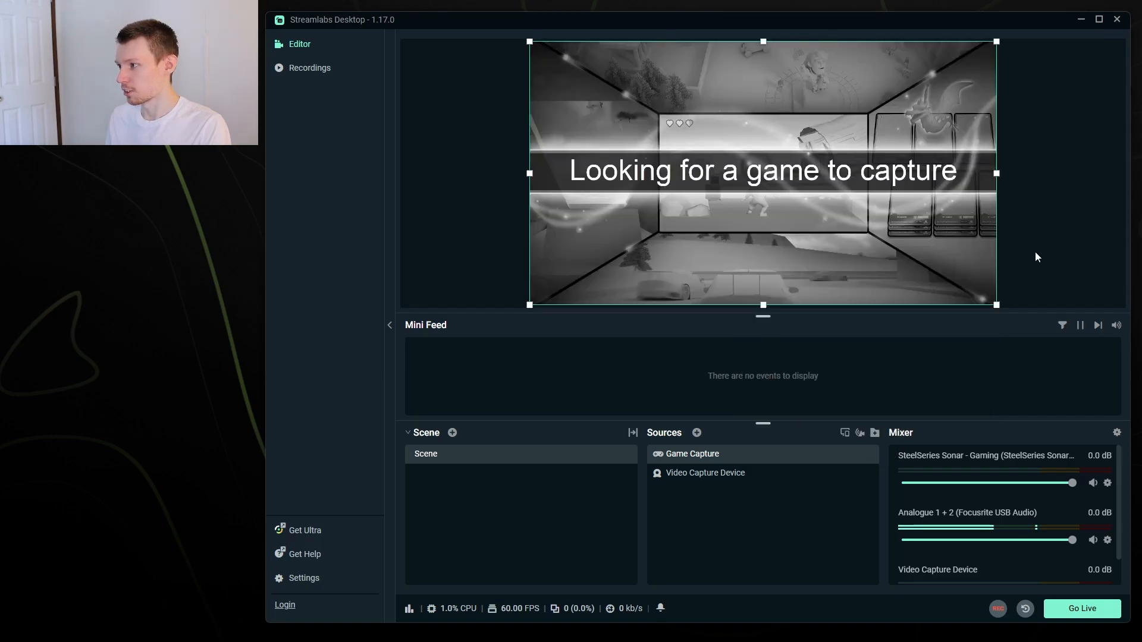
left_click(1036, 257)
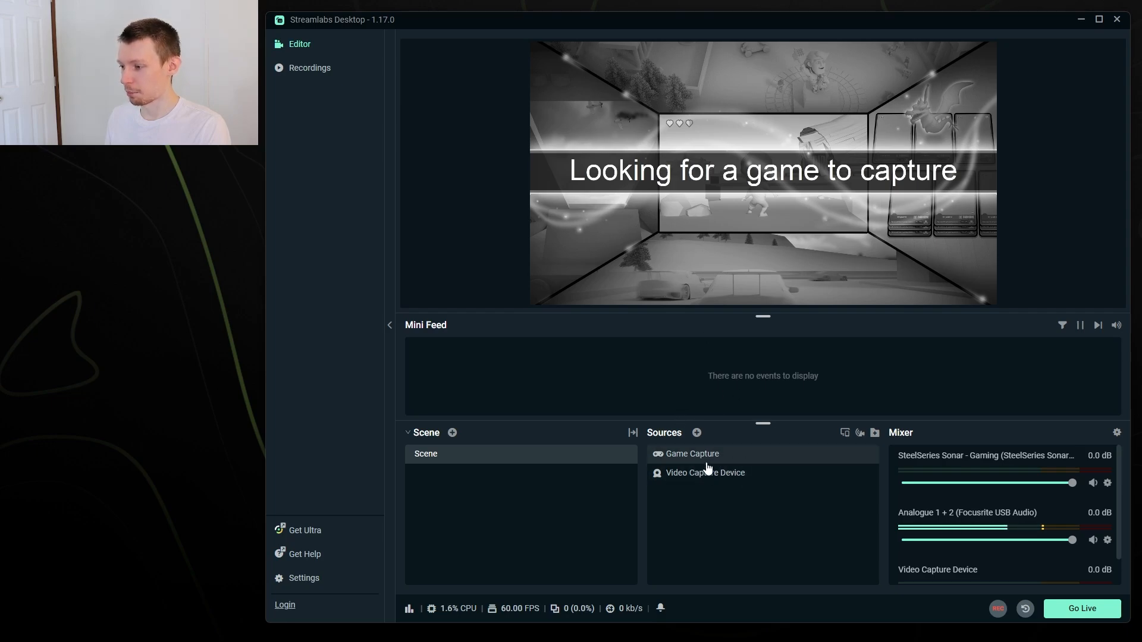
Move the Video Capture Device source above Game Capture in the source order.
left_click_drag(760, 483, 755, 454)
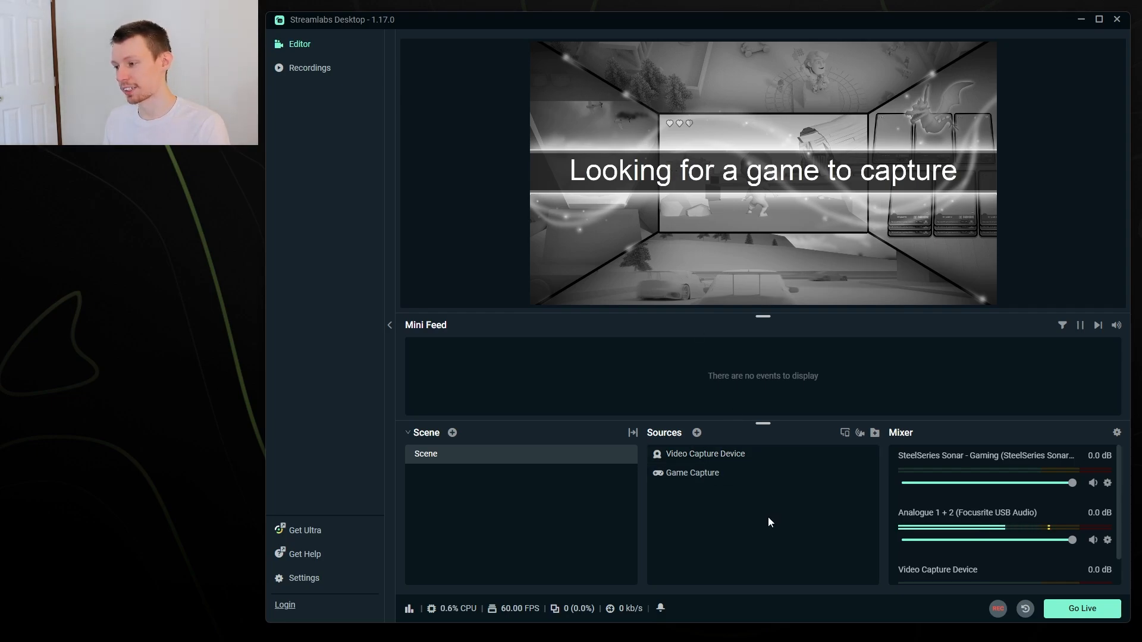
Add a Window Capture source to the scene under the name Window Capture.
left_click(697, 434)
scroll(787, 261, "down", 1)
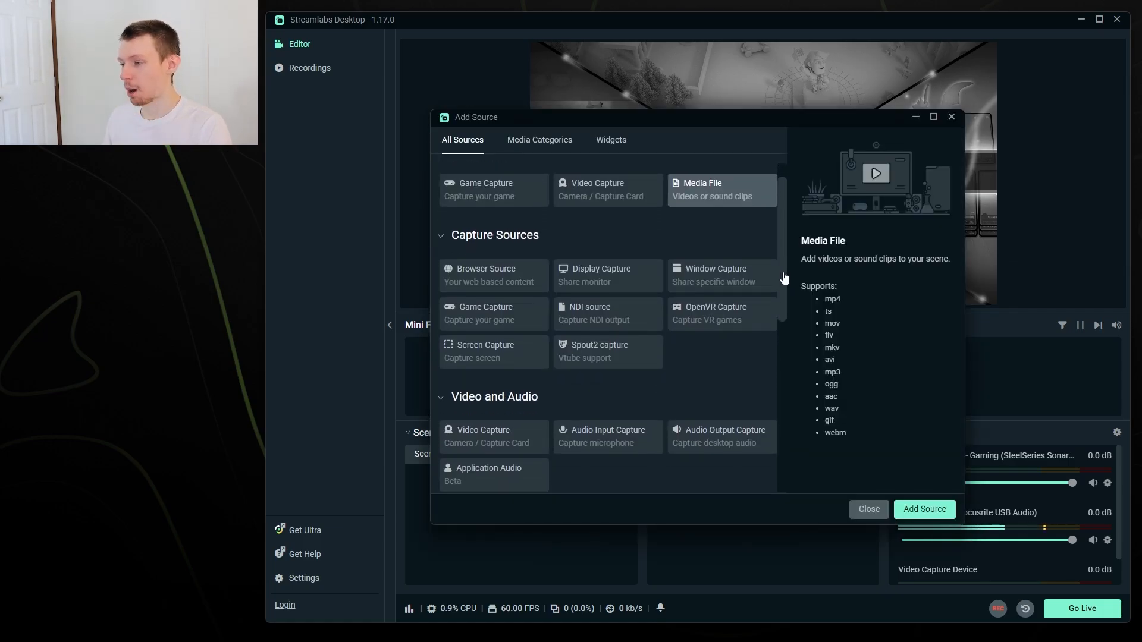
scroll(736, 284, "down", 1)
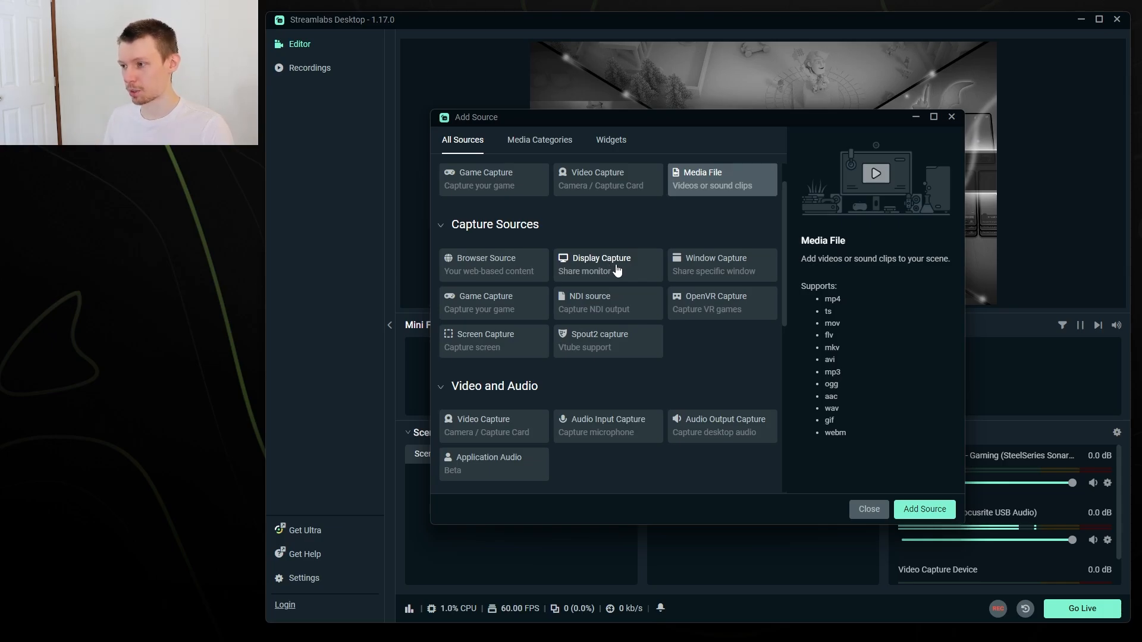
left_click(717, 272)
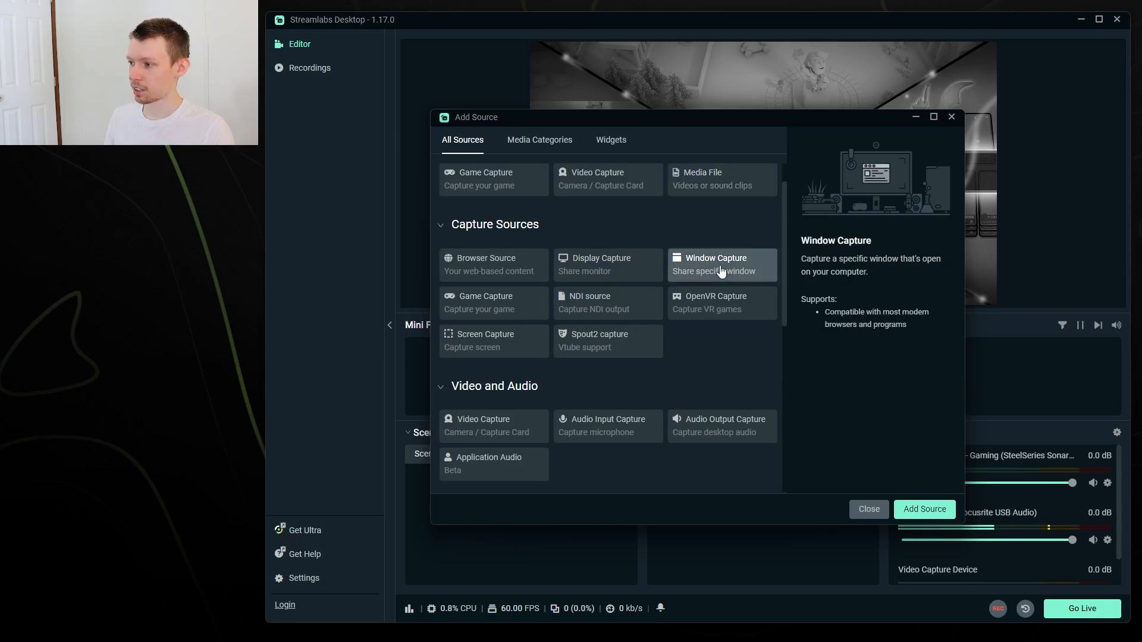
left_click(924, 510)
left_click(840, 394)
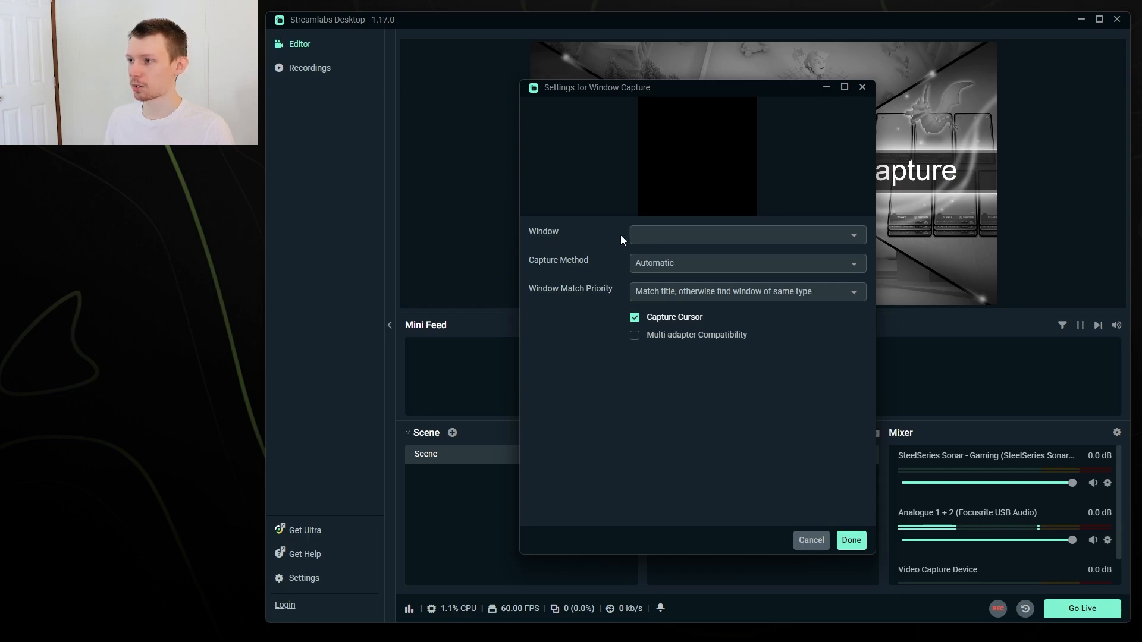
Check which windows the window capture can use, leave its window unselected, and accept its settings.
left_click(644, 235)
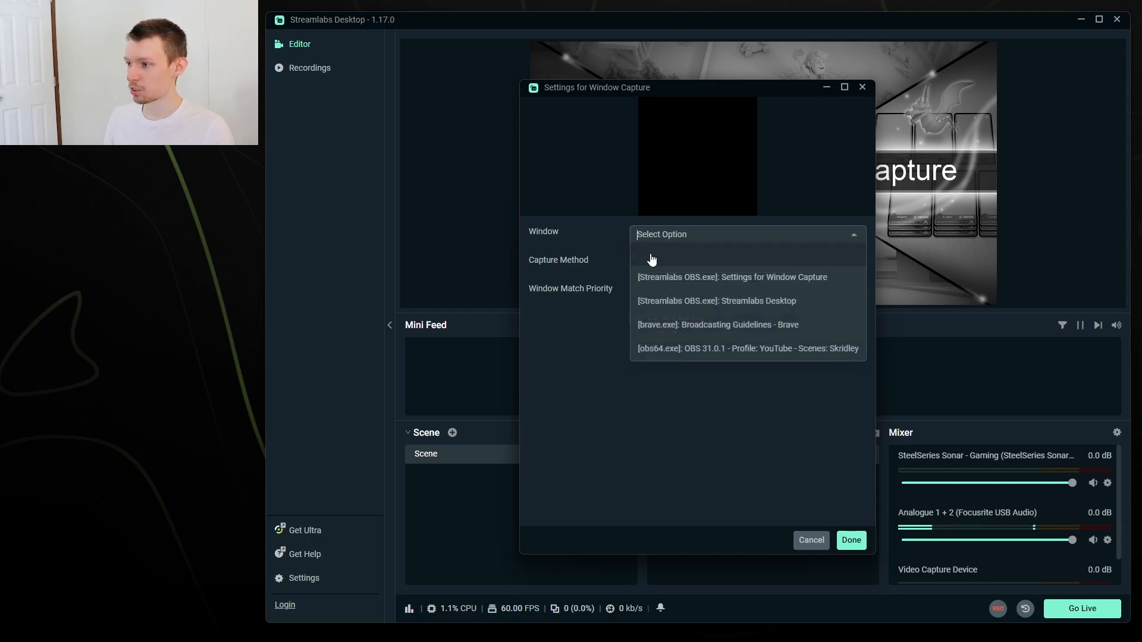
left_click(614, 230)
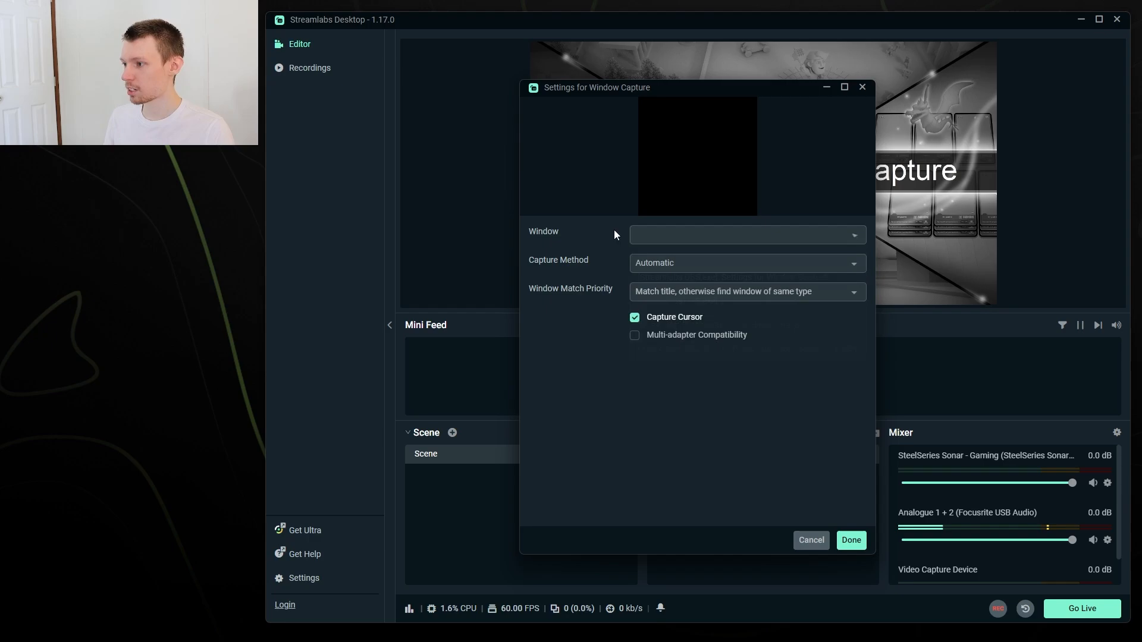
left_click_drag(657, 89, 583, 187)
left_click(777, 636)
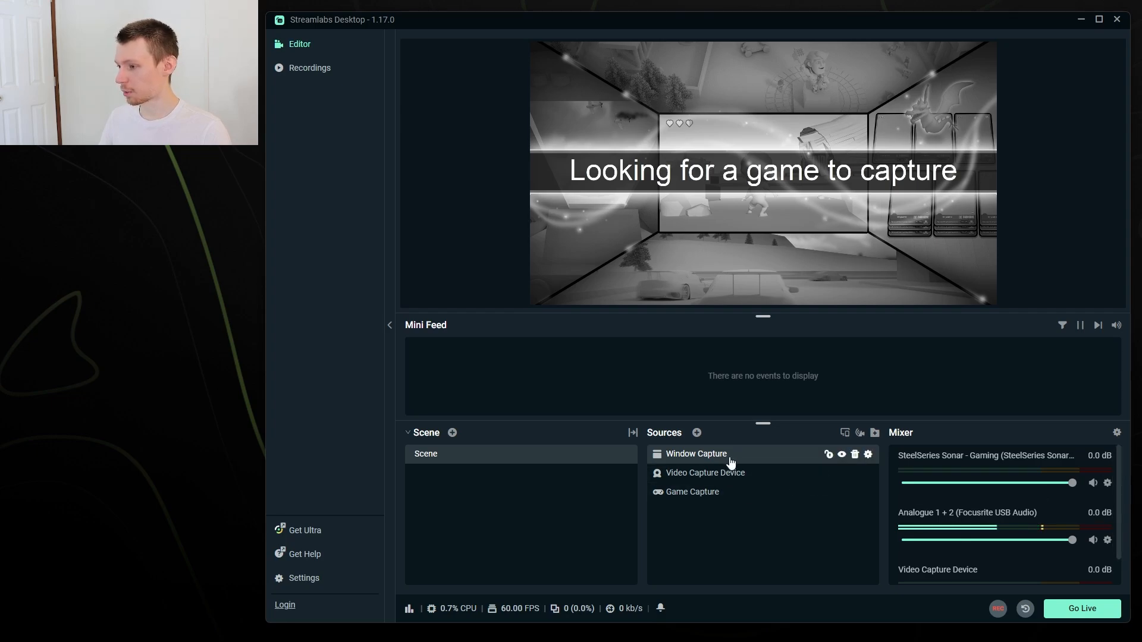
Mute the Video Capture Device's audio in the mixer, and remove the device.
scroll(1108, 494, "down", 1)
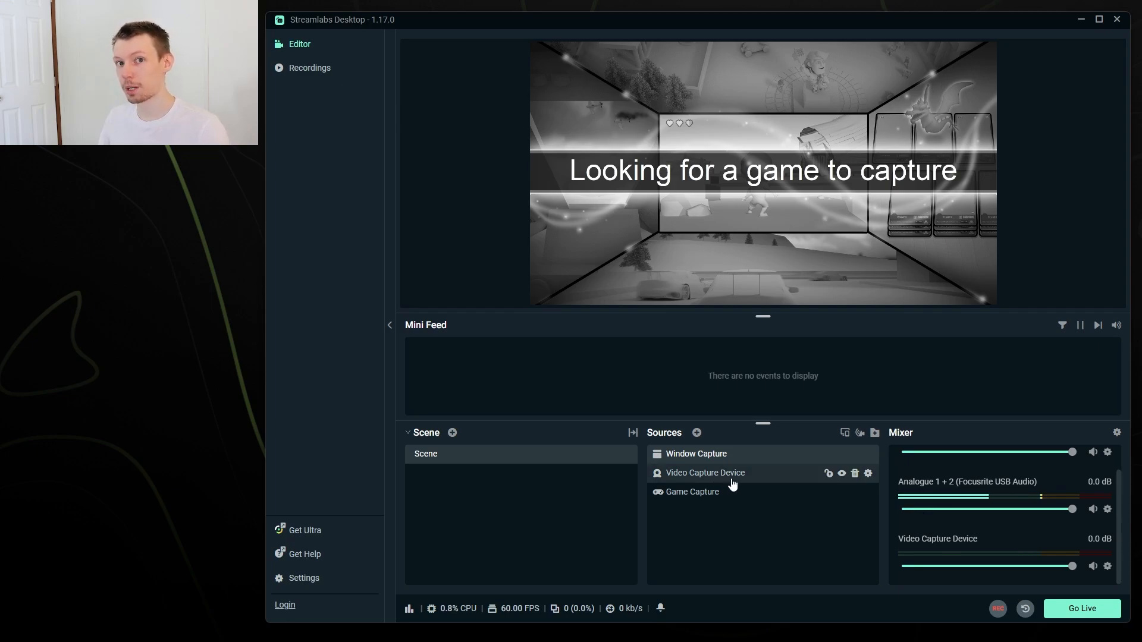
left_click(1094, 570)
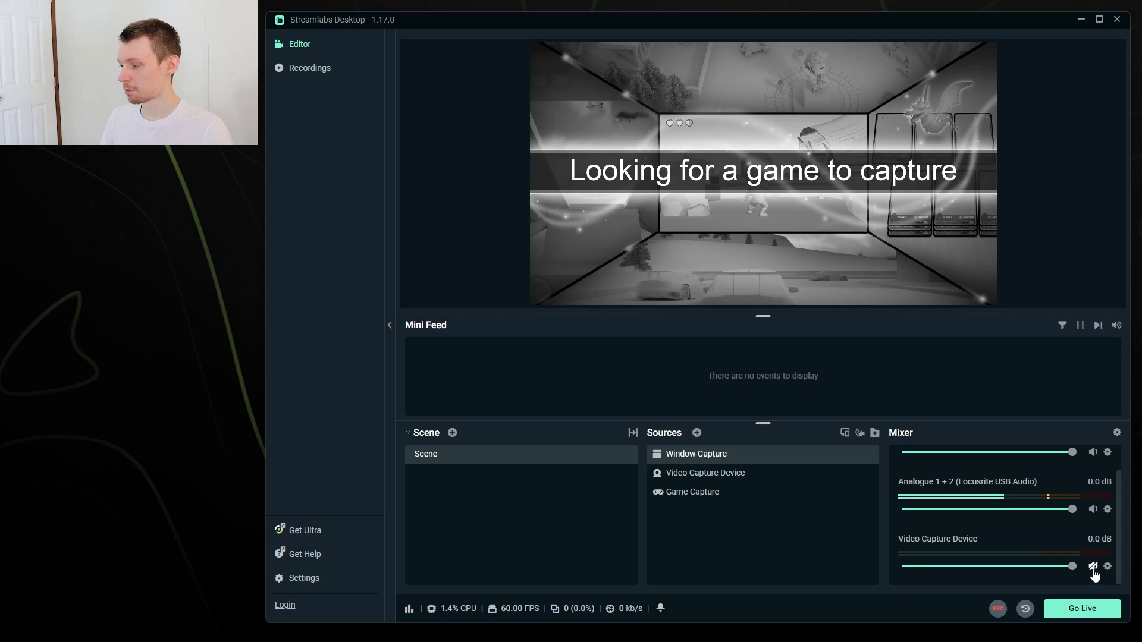
right_click(1107, 568)
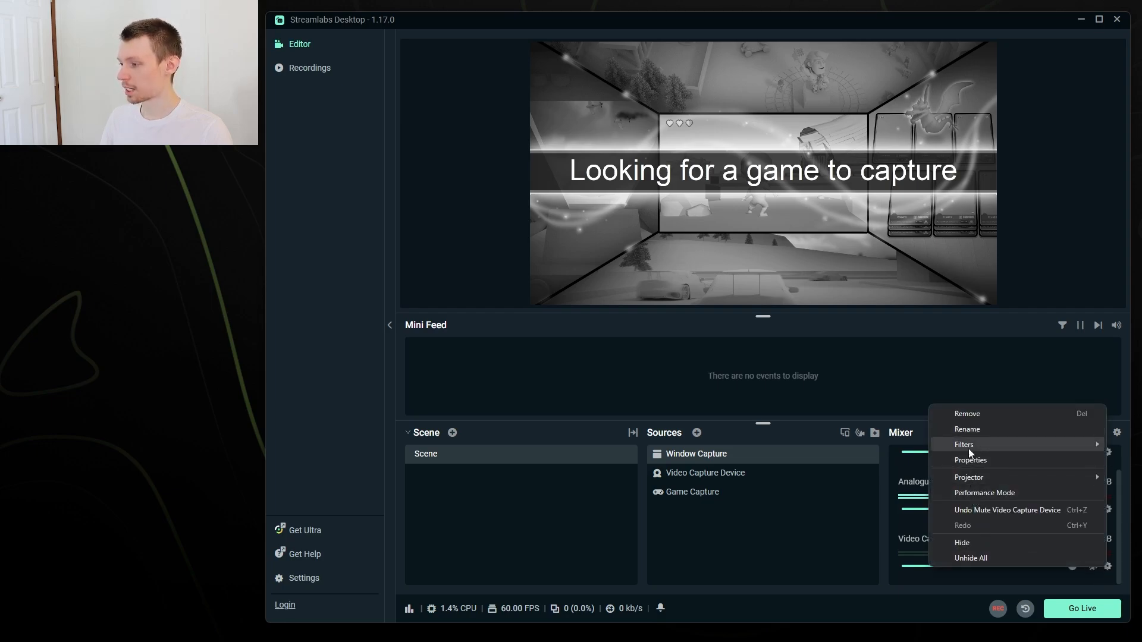
left_click(969, 415)
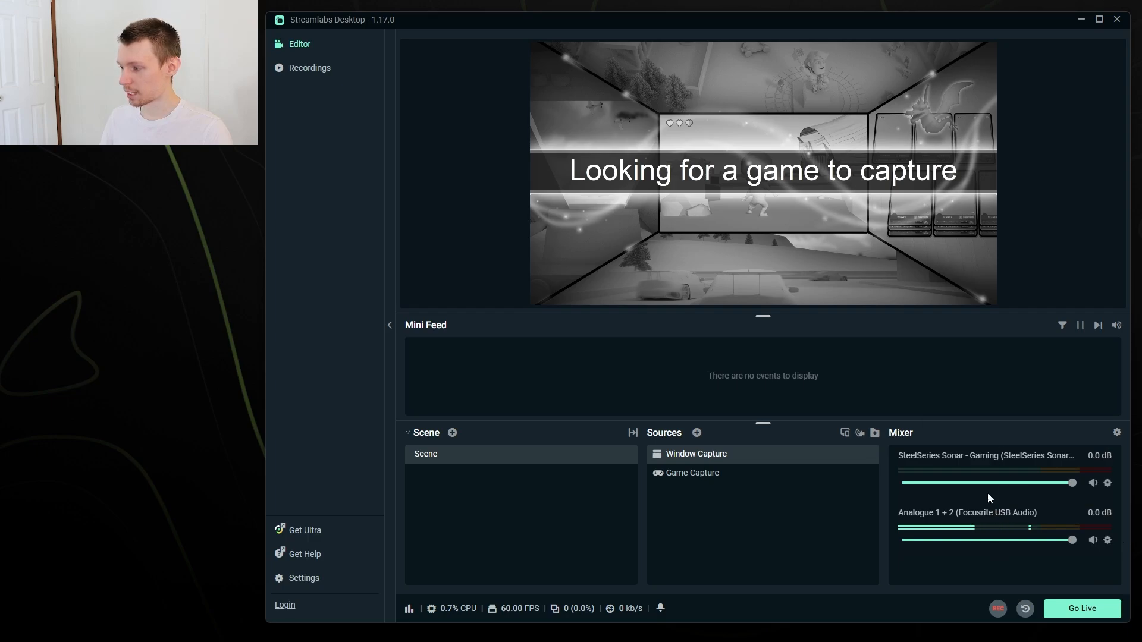